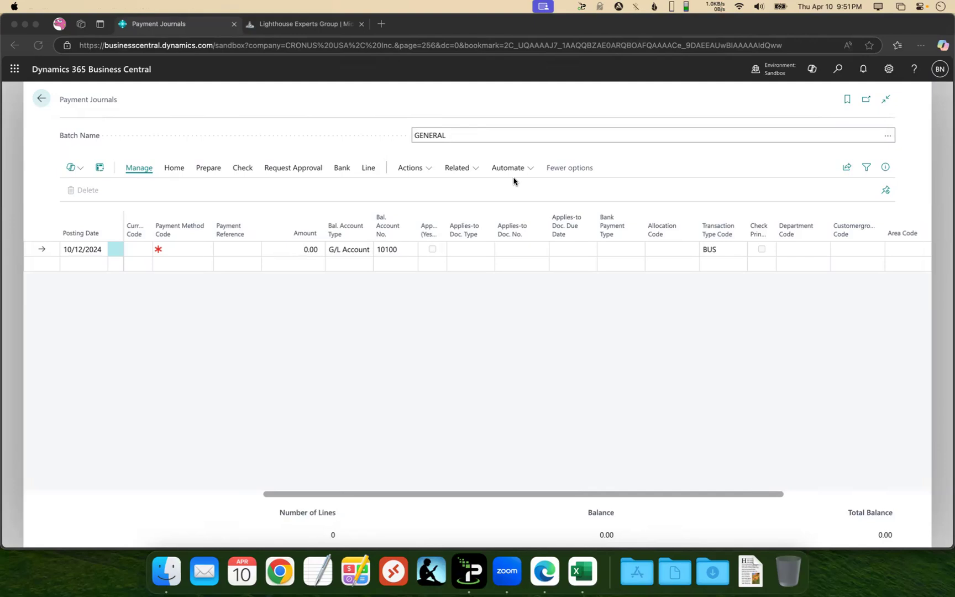
Open the Payment Journal Import page from the Business Central Apps section of the Lighthouse Experts website.
click(309, 24)
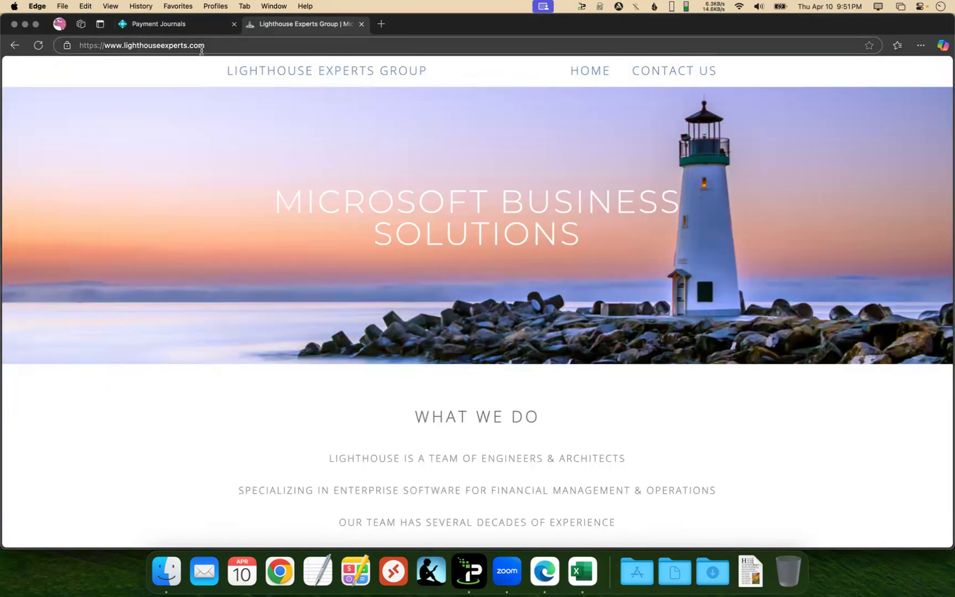
scroll(408, 186, down, 13)
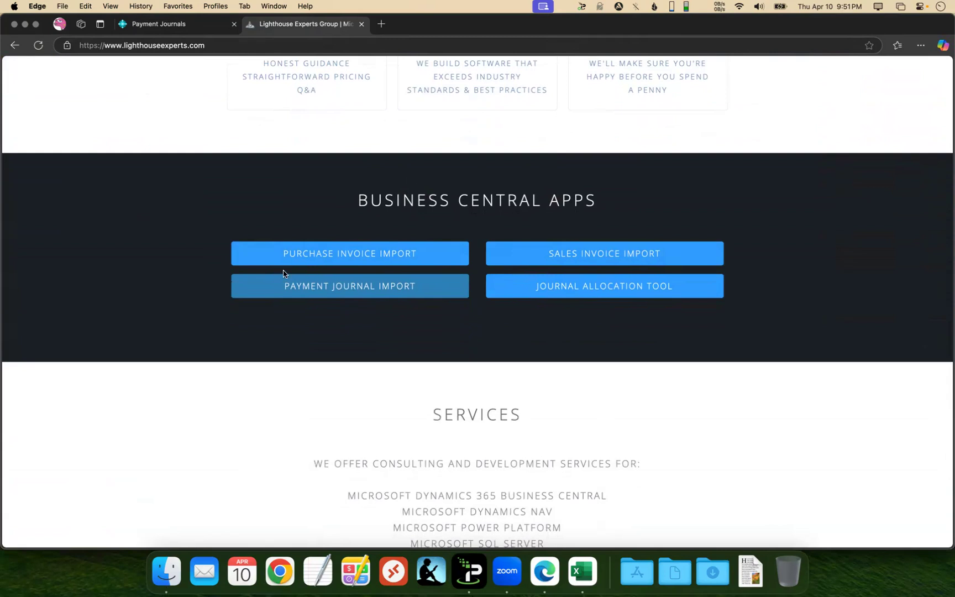
click(362, 288)
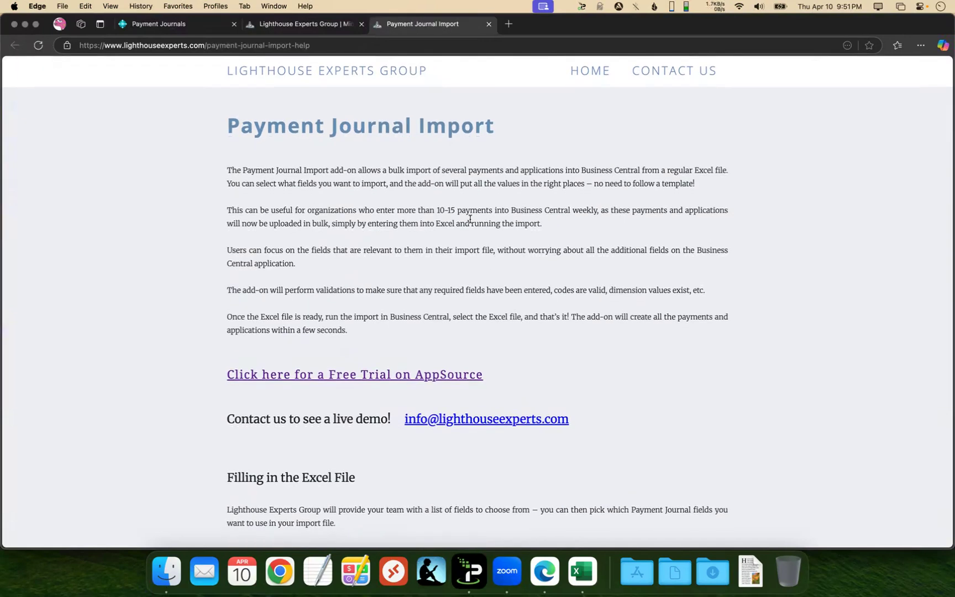
Find the instructions for filling in the Excel file and open the list of available fields linked there.
scroll(369, 307, down, 7)
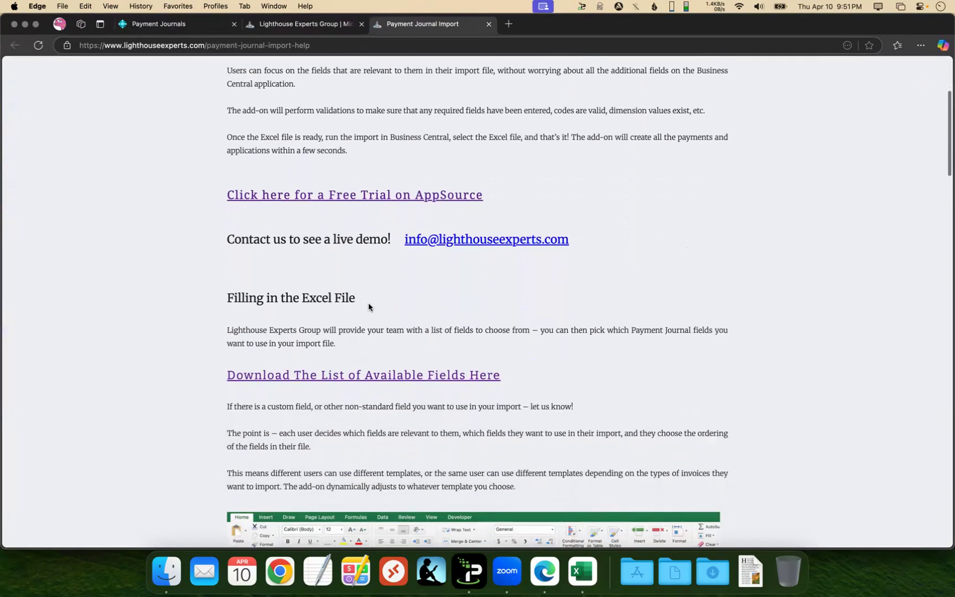
scroll(368, 304, down, 8)
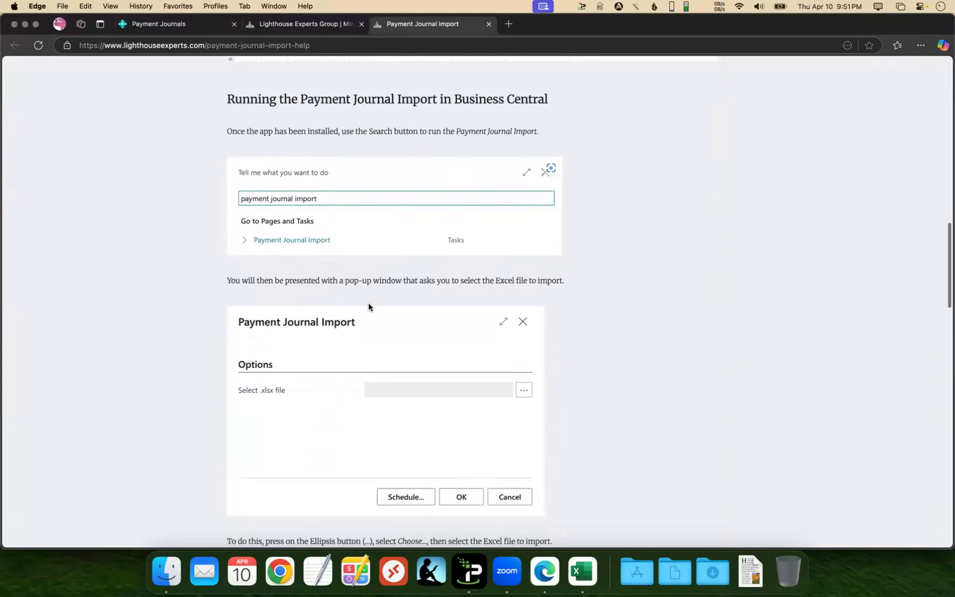
scroll(369, 304, up, 6)
scroll(368, 303, up, 7)
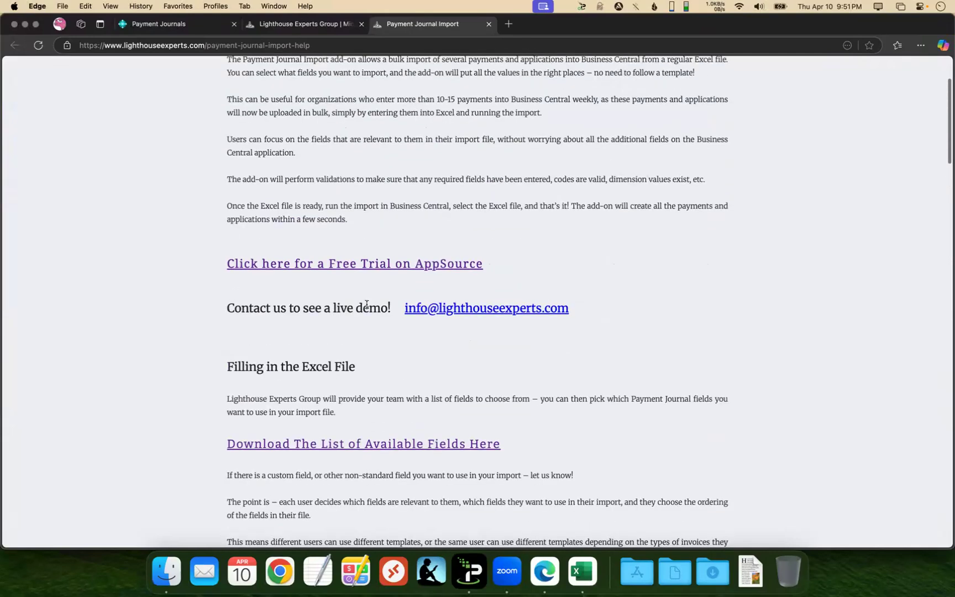
scroll(321, 368, down, 1)
scroll(320, 369, down, 1)
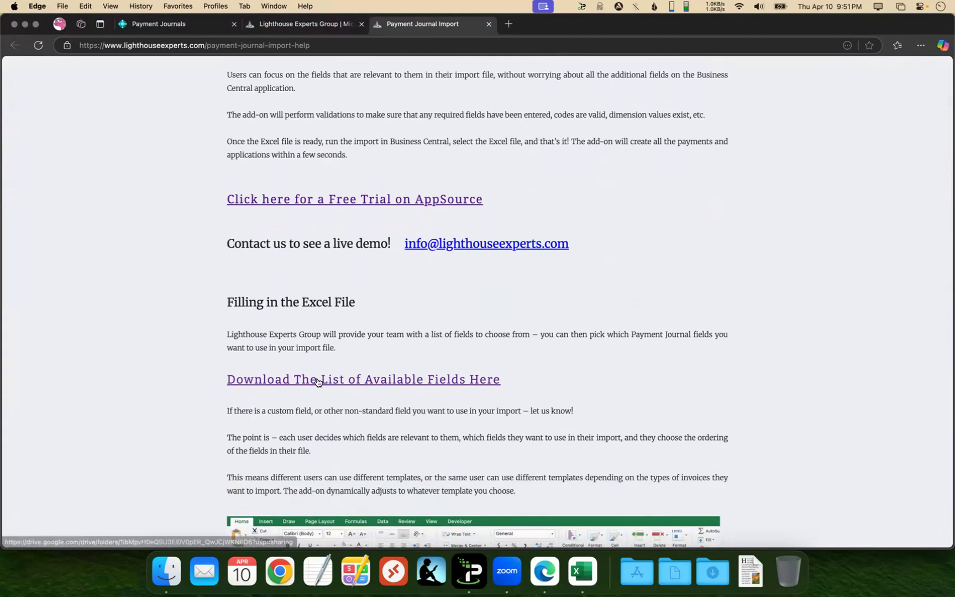
click(316, 380)
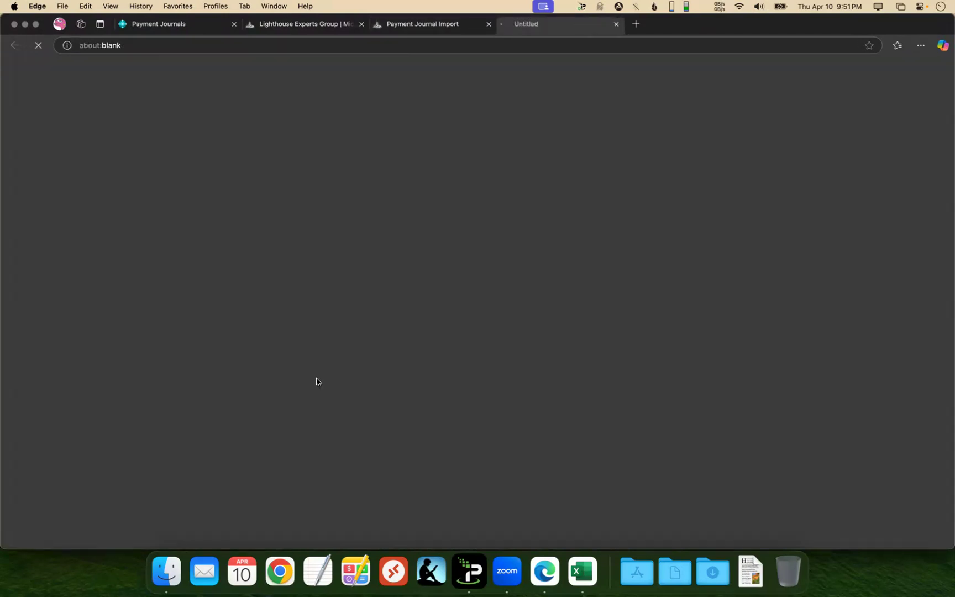
Download Payment Journal Import Available Fields.xlsx and open the downloaded file in Excel.
mouse_move(283, 162)
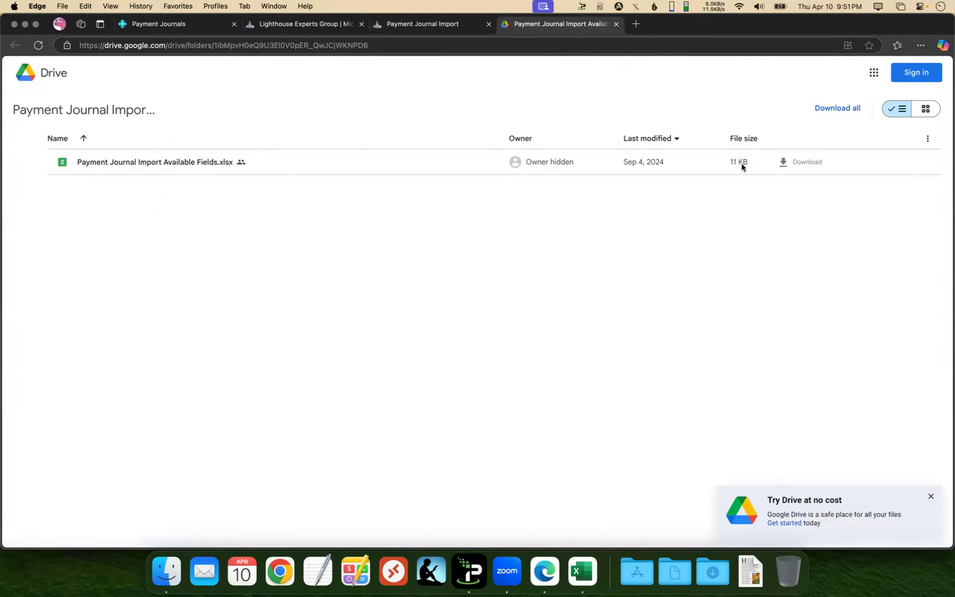
click(804, 163)
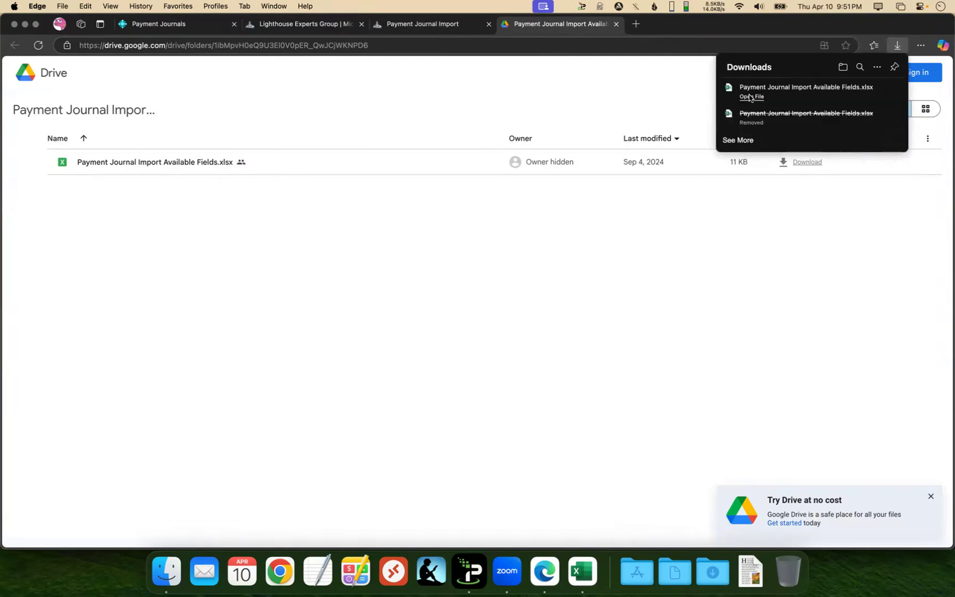
click(751, 97)
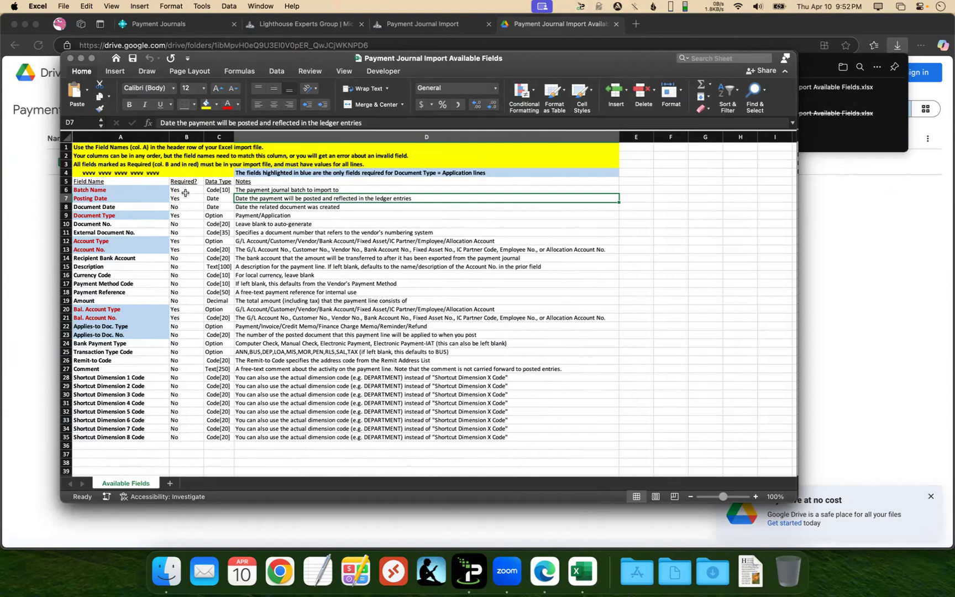
Examine the data types and notes for the document, account, date and amount fields in the available fields list.
click(220, 216)
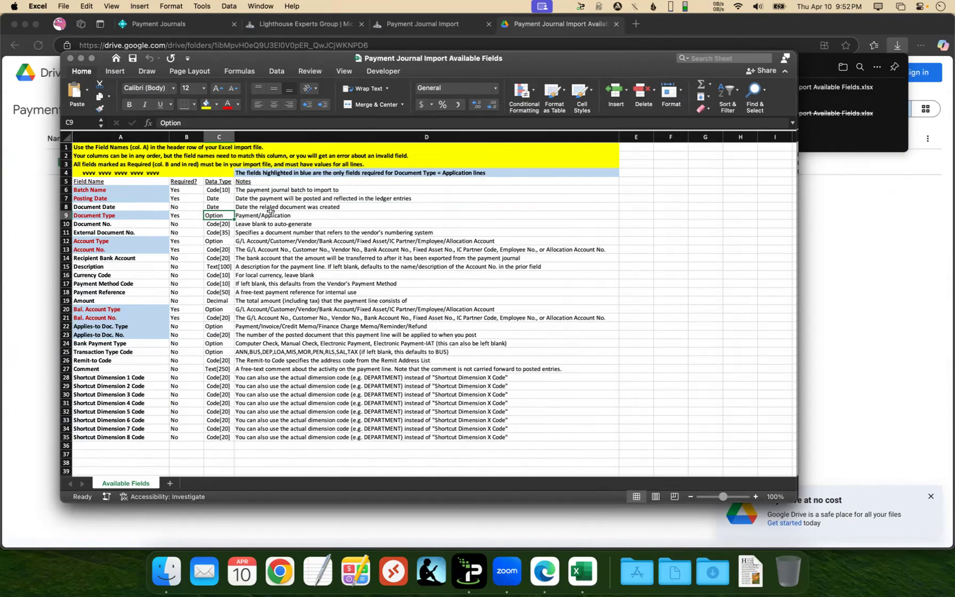
click(220, 242)
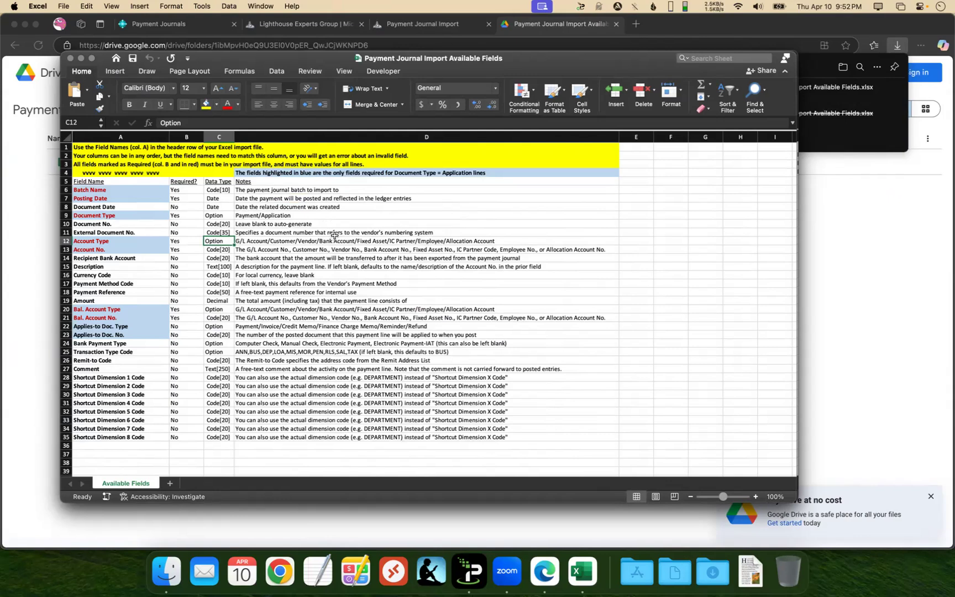
click(220, 207)
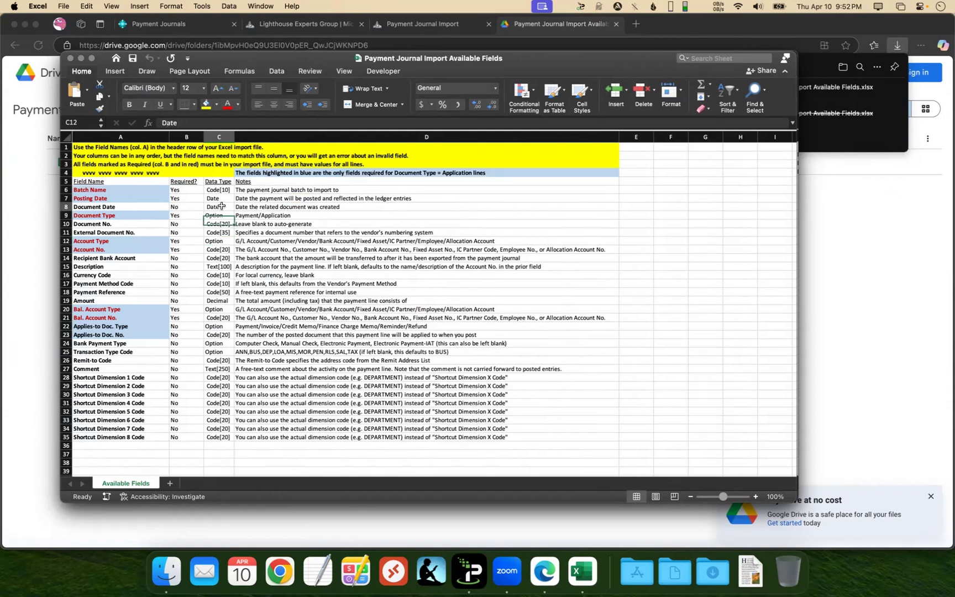
click(222, 299)
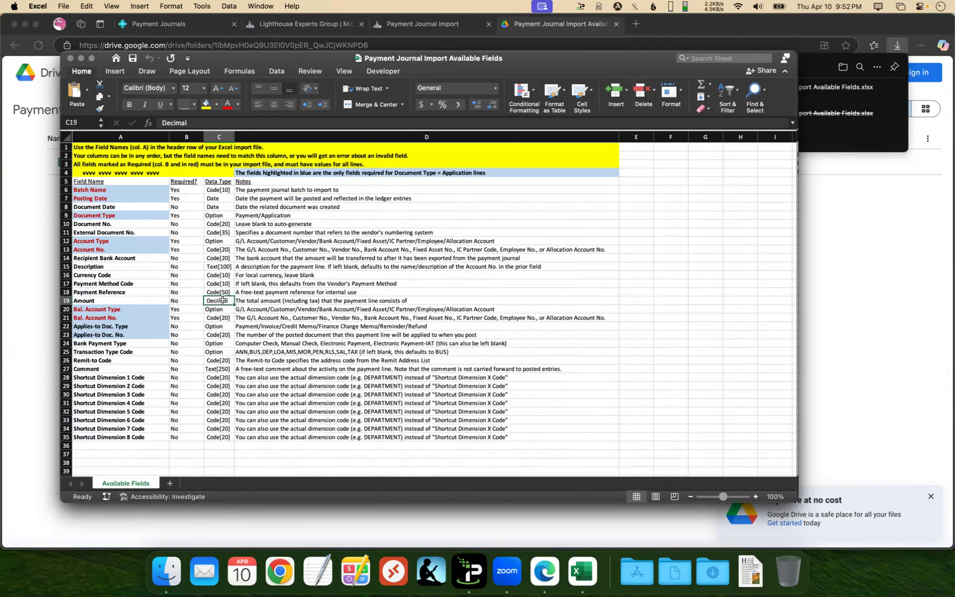
click(222, 223)
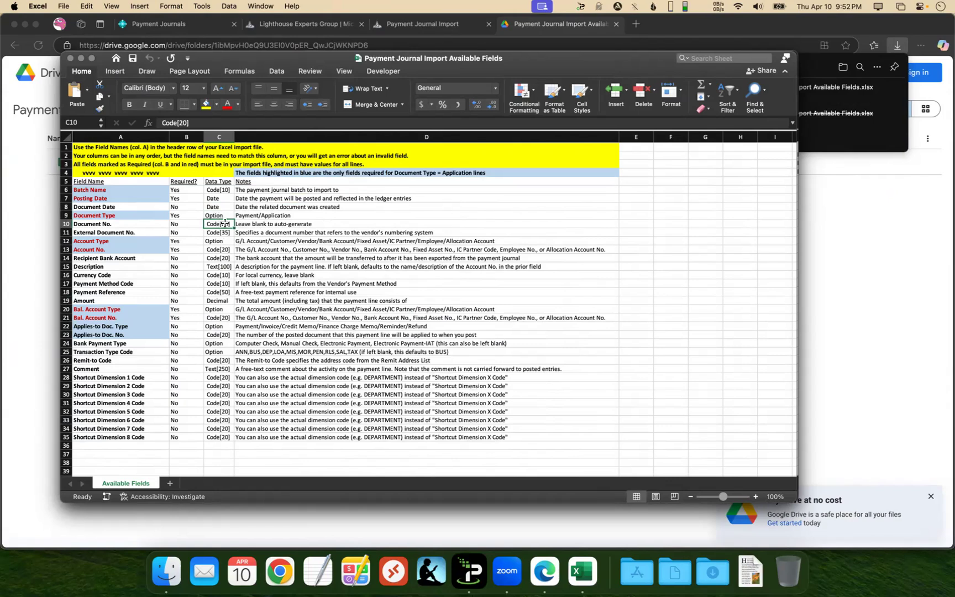
click(146, 224)
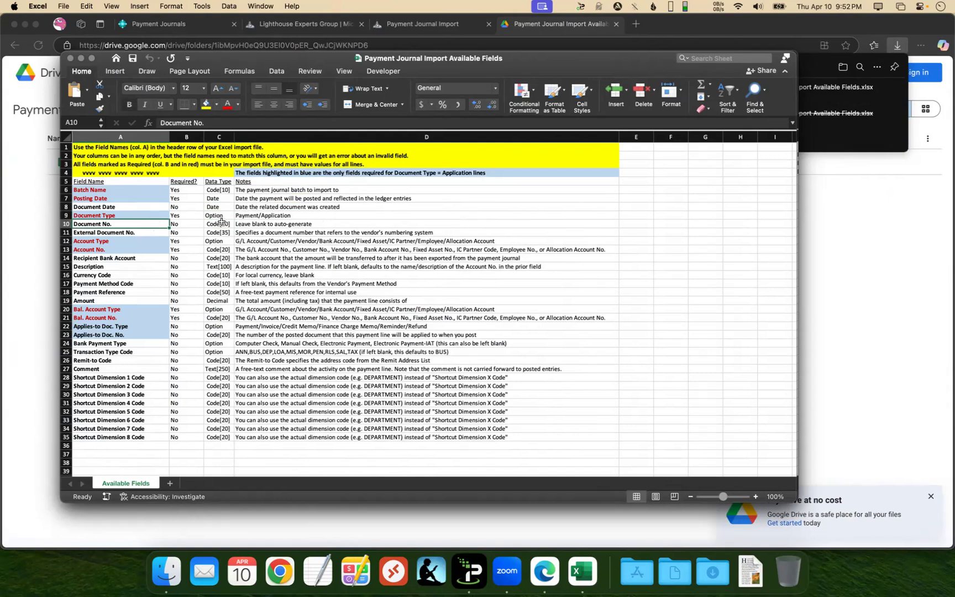
click(221, 222)
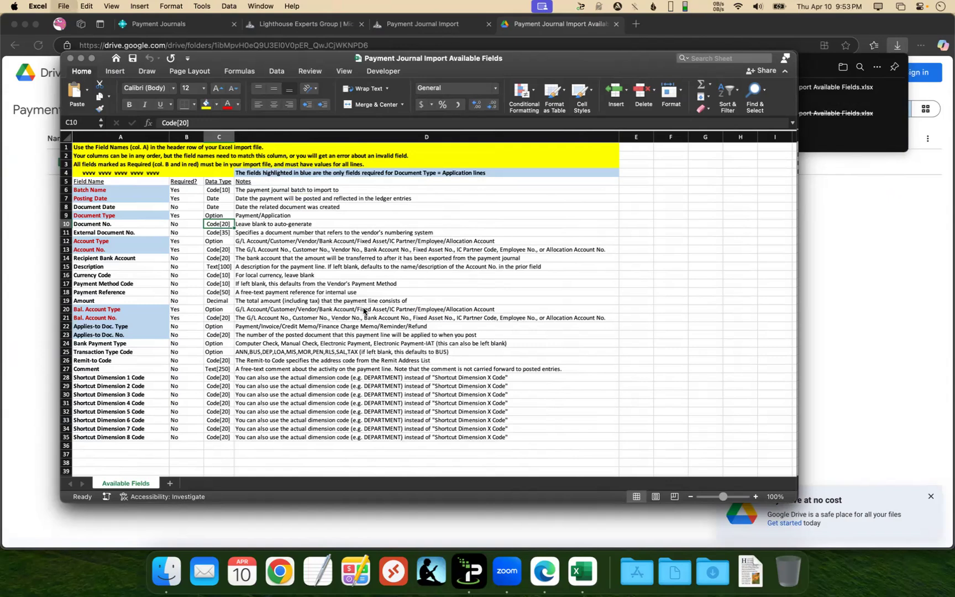
Create a blank workbook beside the field list, and copy all the required field names, marked in red, from the list's column A.
key(super+n)
drag(302, 105, 403, 45)
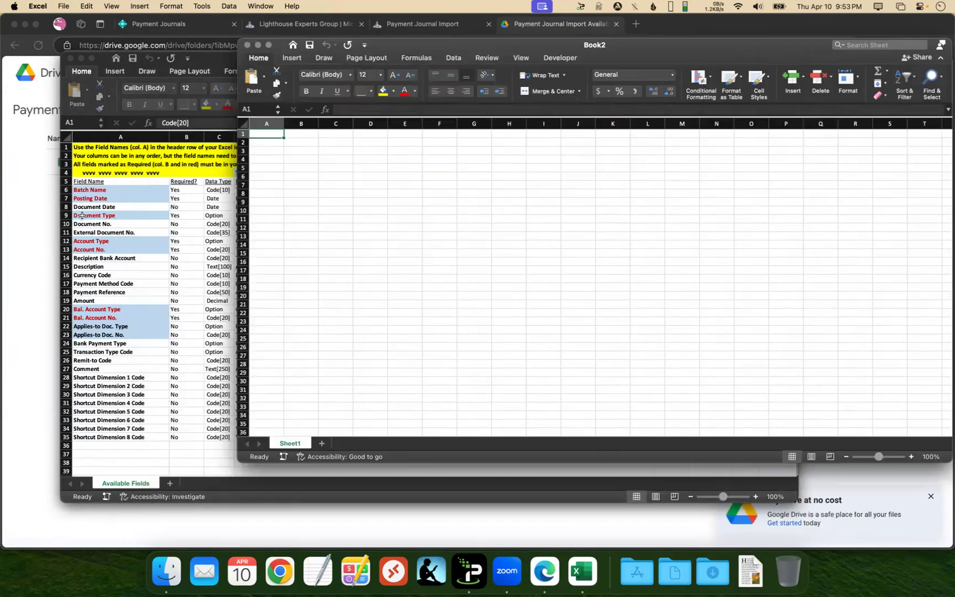
click(82, 213)
drag(107, 196, 107, 189)
super+click(106, 216)
drag(105, 241, 105, 249)
drag(113, 309, 113, 317)
key(super+c)
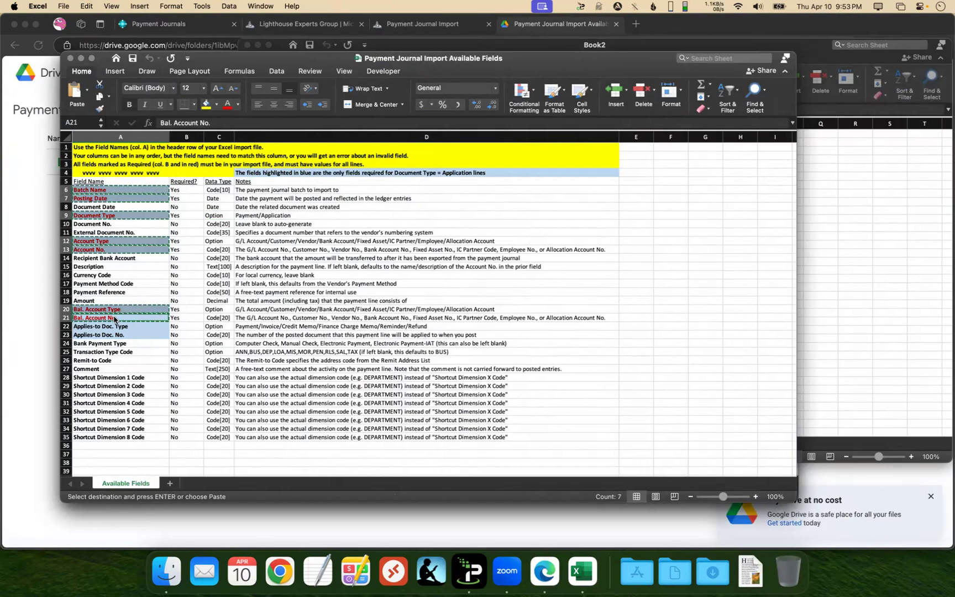
Paste the copied field names transposed into the new workbook as a header row starting at A1.
click(821, 230)
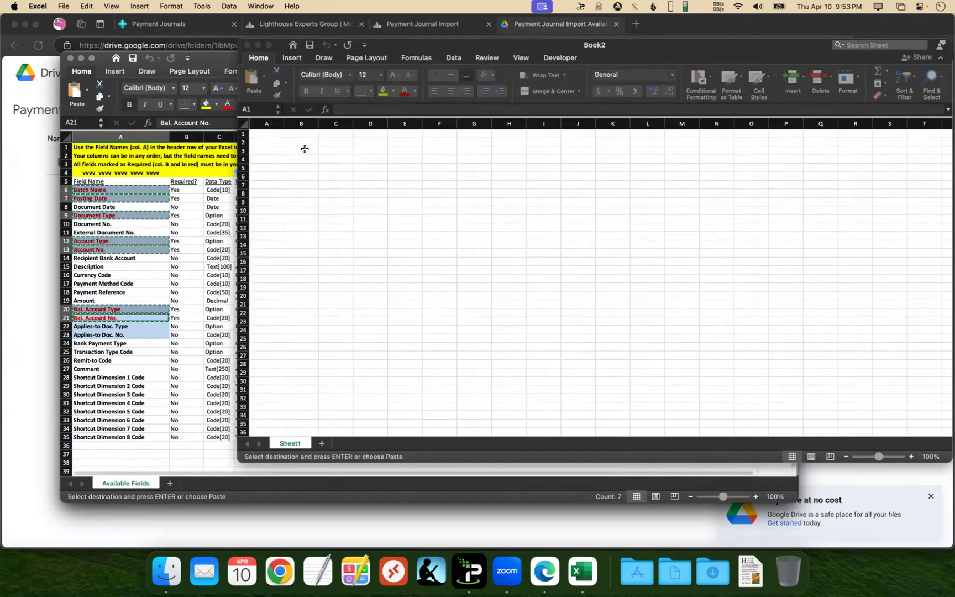
right_click(271, 134)
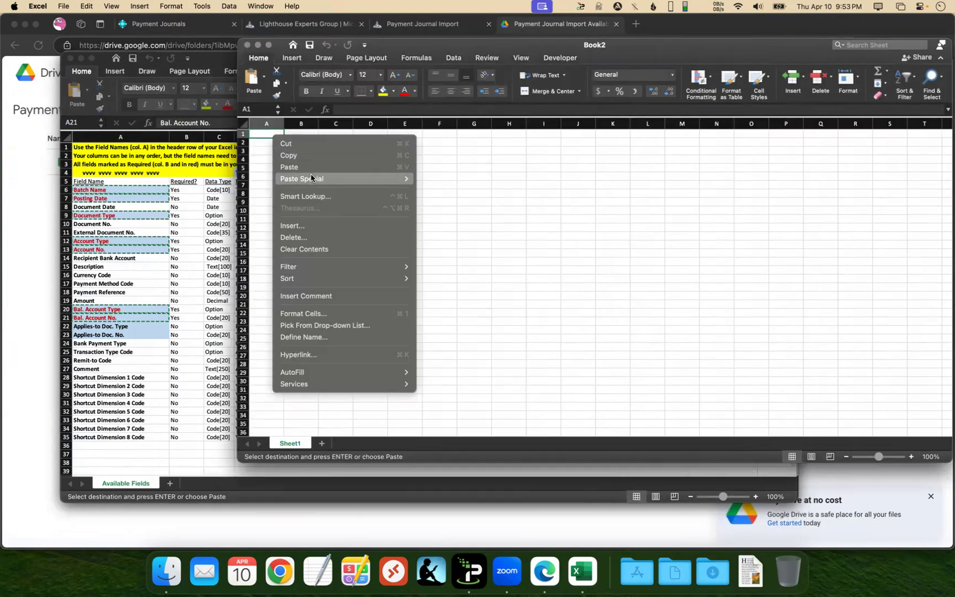
mouse_move(311, 179)
click(467, 256)
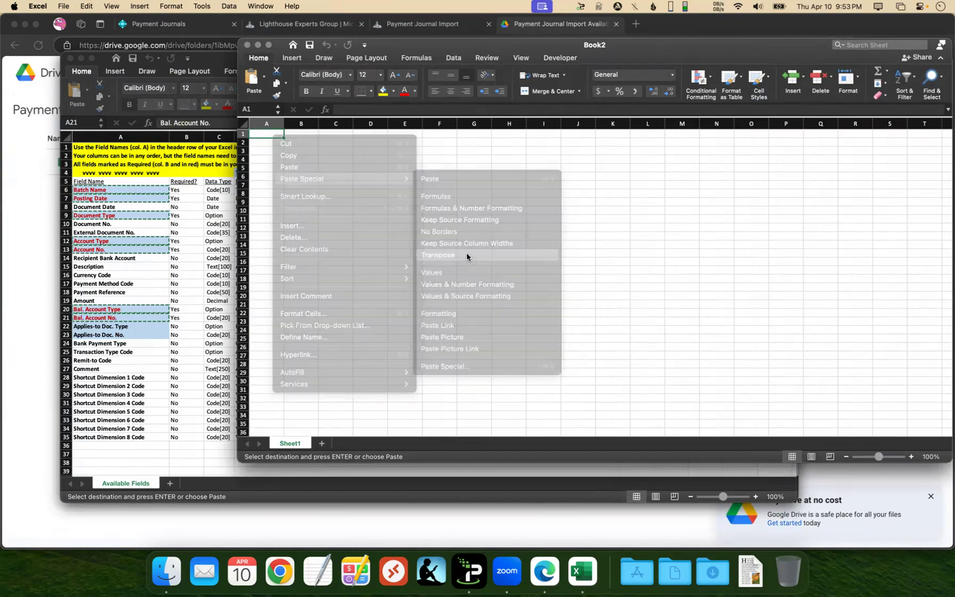
click(467, 185)
Autofit the widths of columns A to G to the header names.
drag(475, 121, 267, 122)
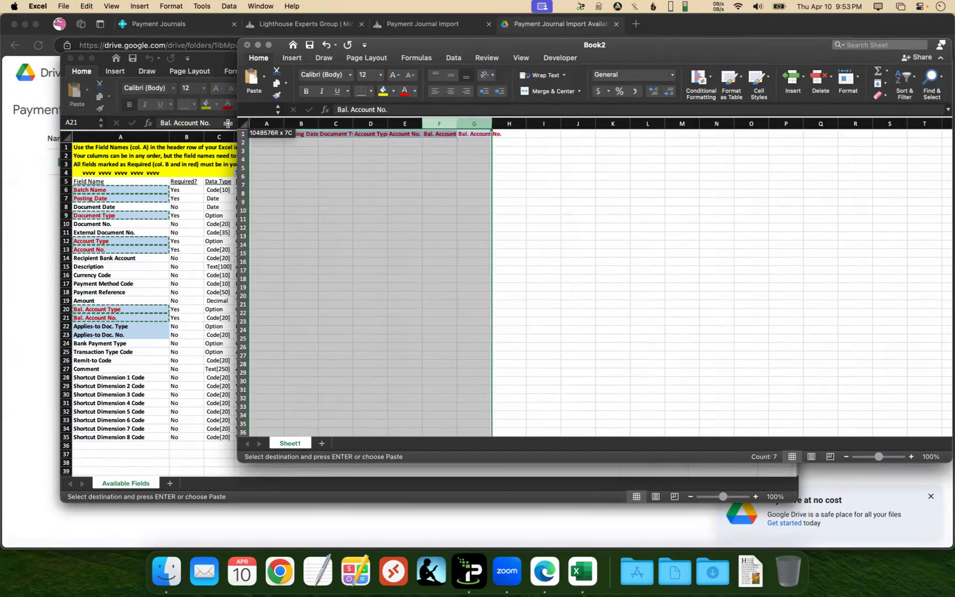
double_click(283, 122)
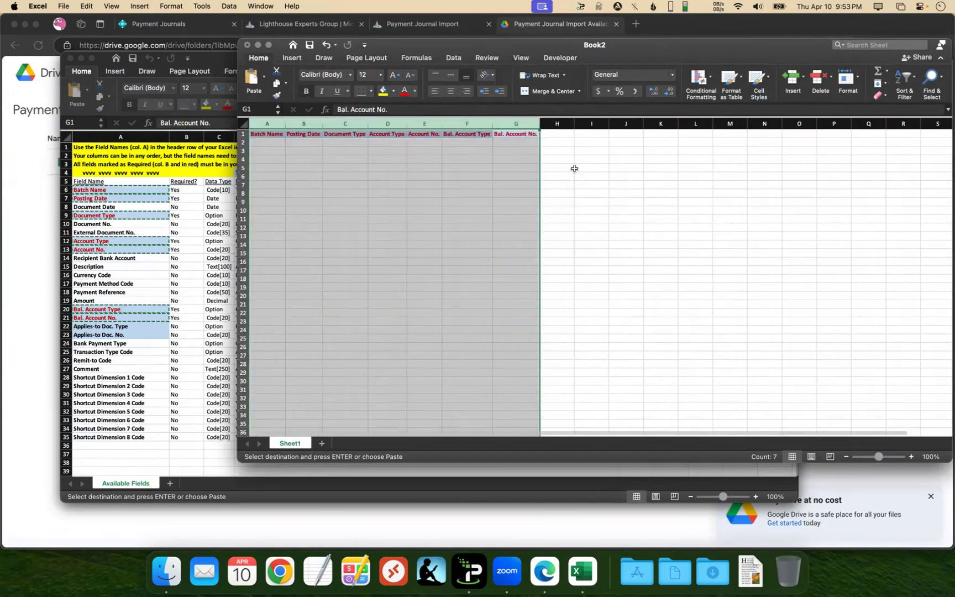
click(575, 168)
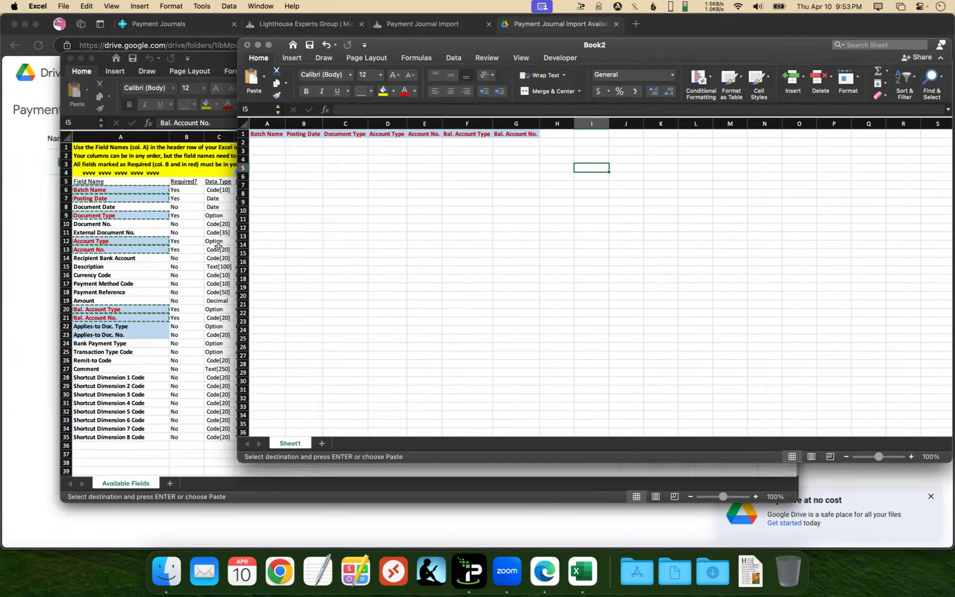
Enter GENERAL as the batch name in A2 and fill it down to A4.
click(272, 143)
key(Escape)
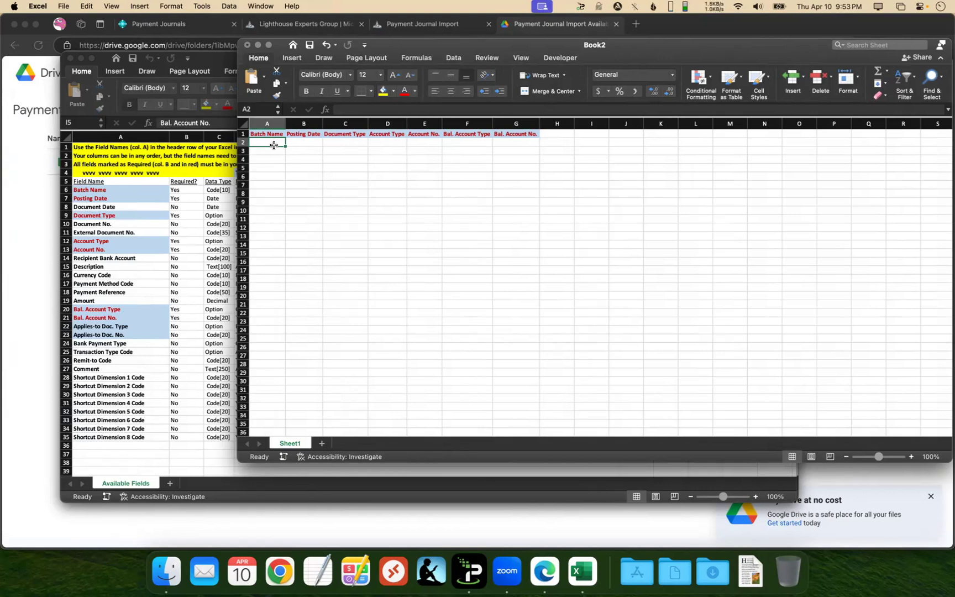
text(GENERAL)
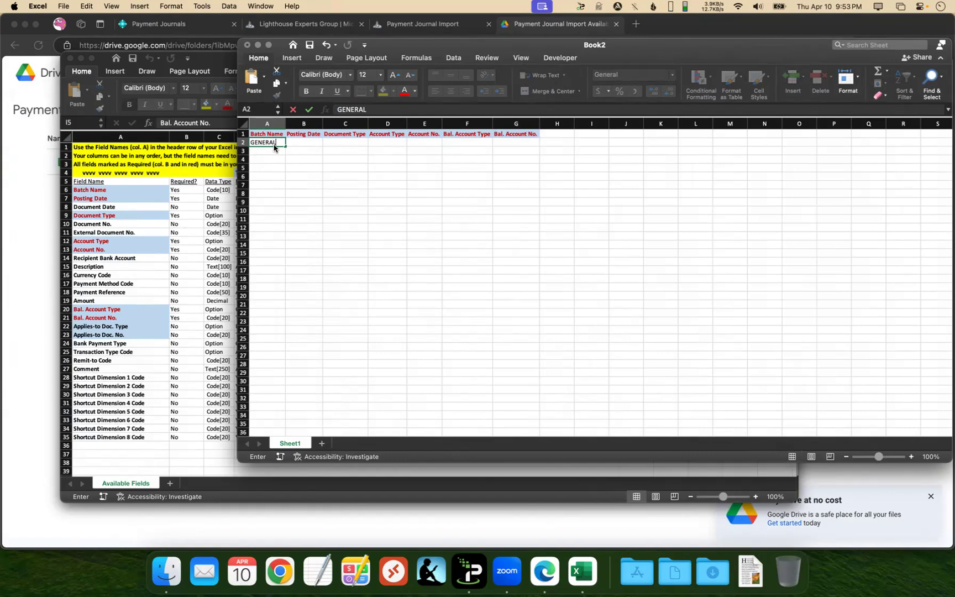
key(Return)
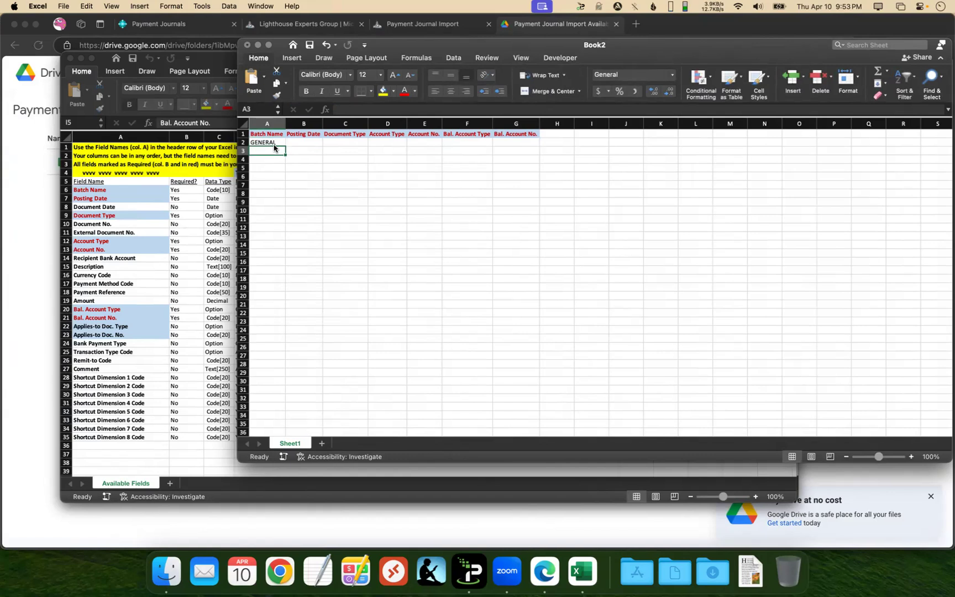
key(ctrl+d)
key(Return)
key(ctrl+d)
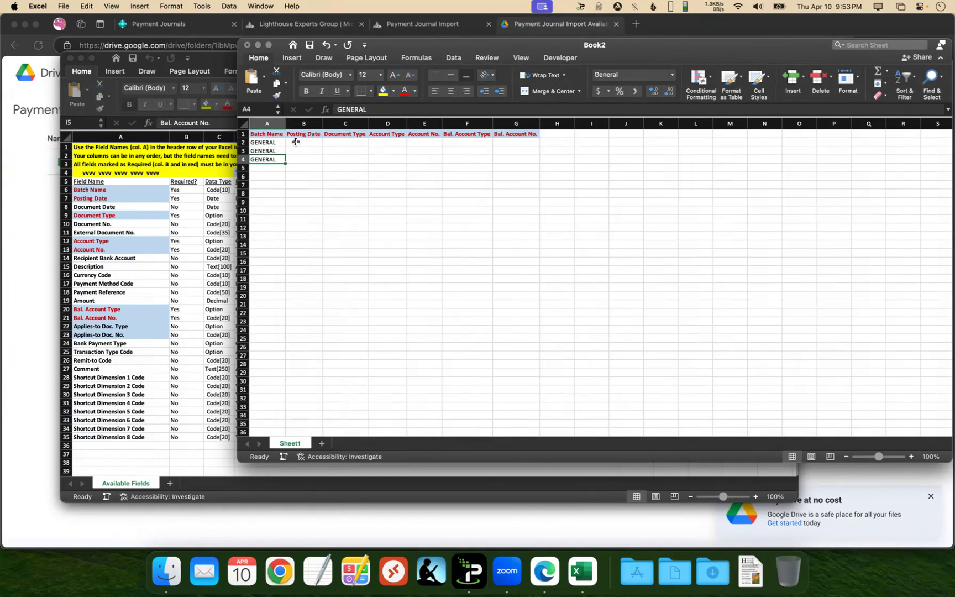
Enter the posting date 4/10/25 in B2 and fill it down to B4.
click(296, 142)
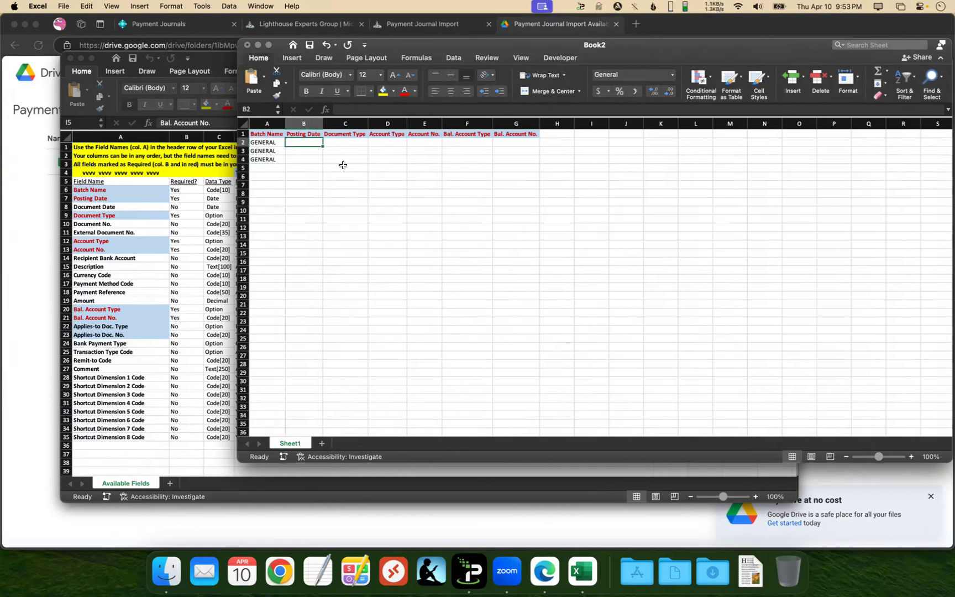
text(4/10/25)
key(Return)
key(ctrl+d)
key(Return)
key(ctrl+d)
Enter Payment as the document type in C2.
key(Up)
key(Up)
key(Right)
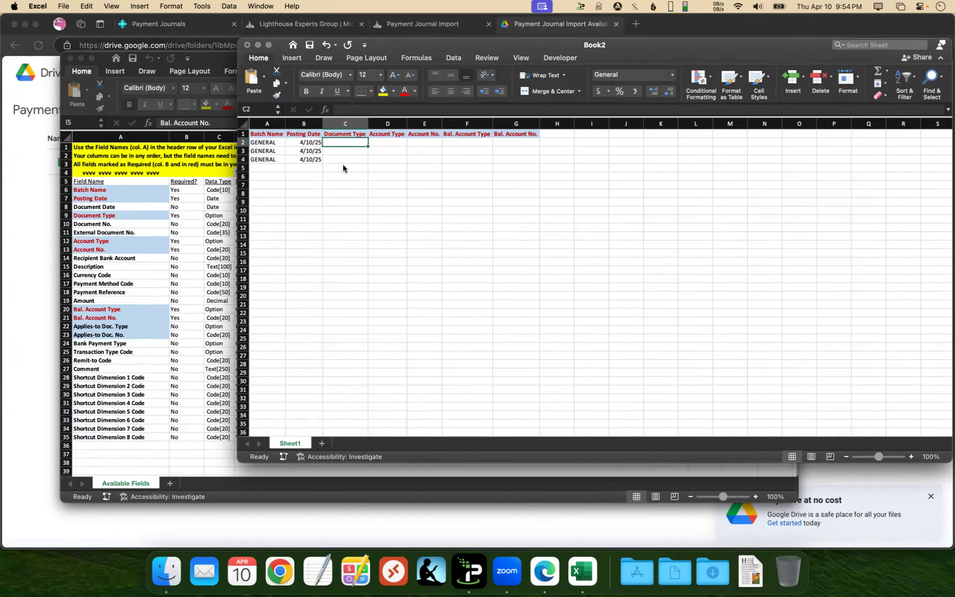
text(PAYMENT)
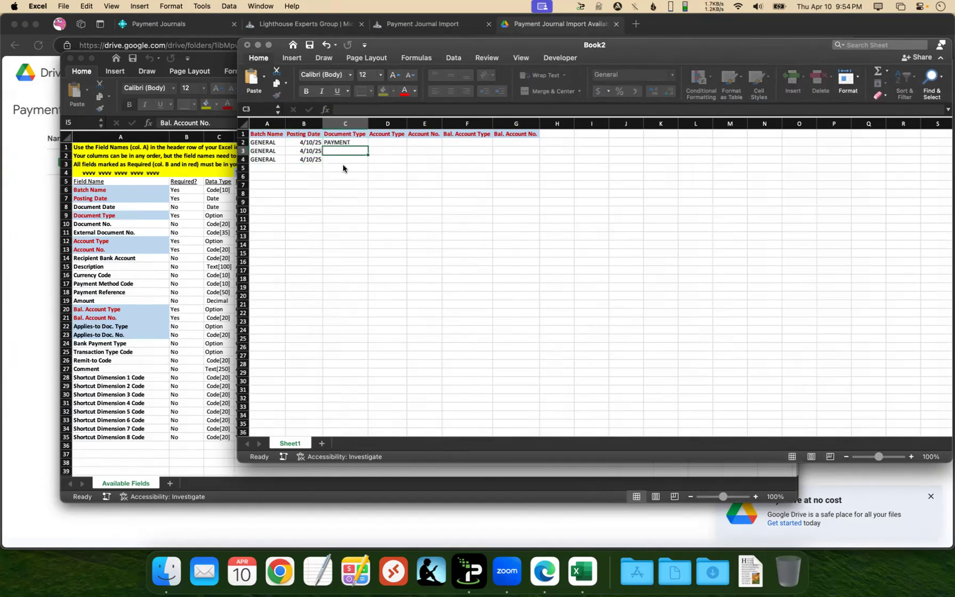
key(Return)
key(Up)
text(Payme;)
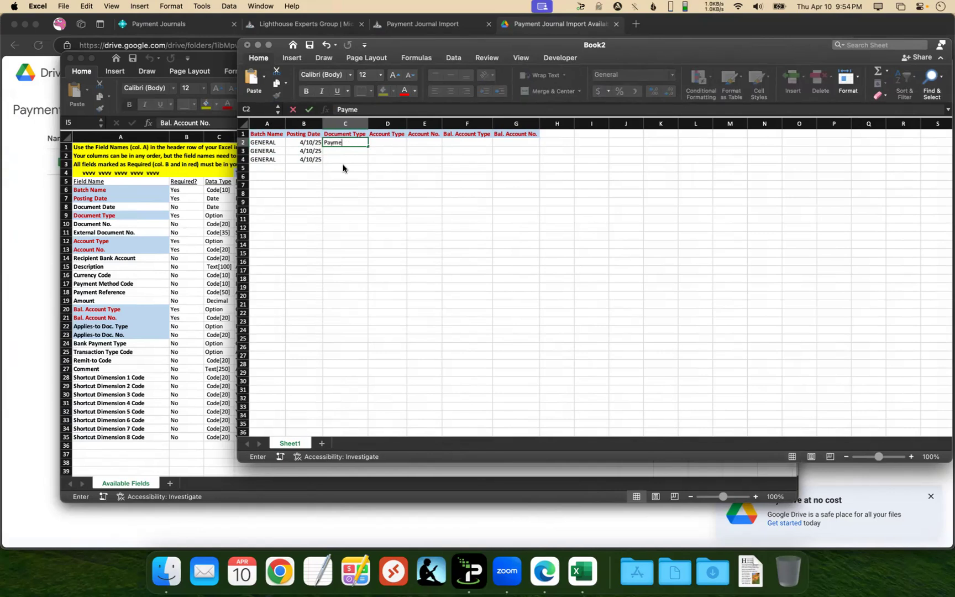
key(Return)
Enter Application as the document type in C3 and C4.
text(A)
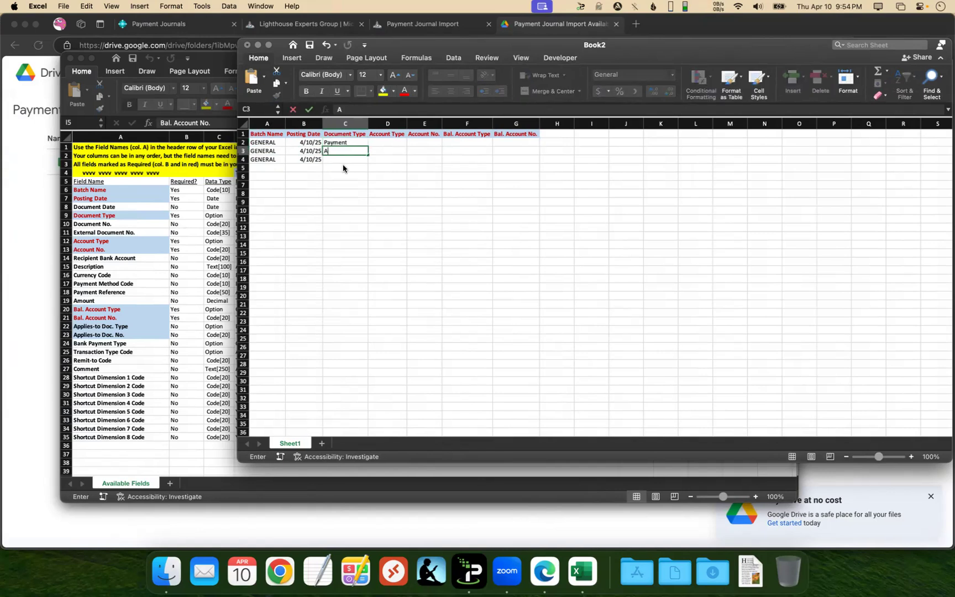
text(pplication)
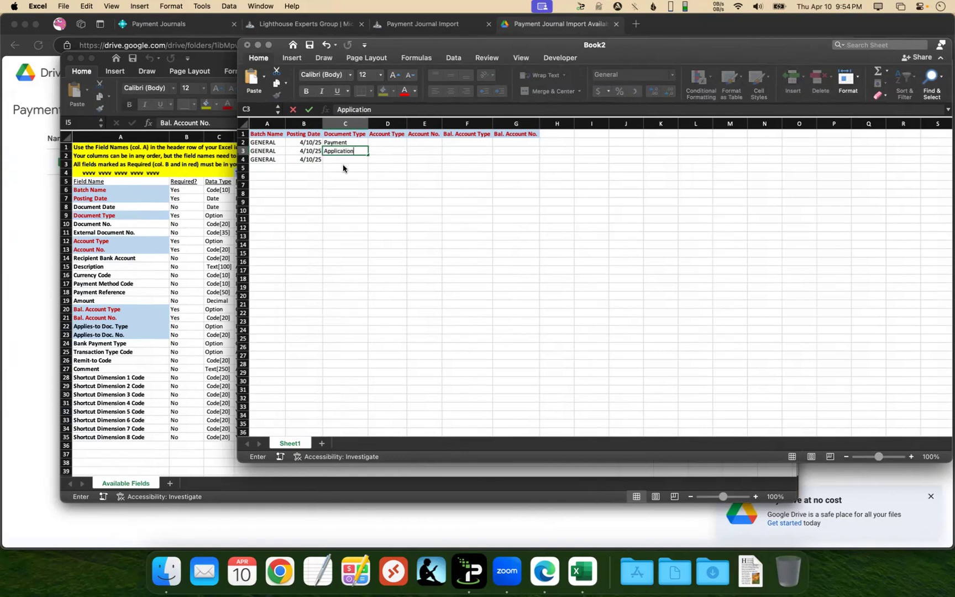
key(Return)
click(342, 142)
click(343, 150)
click(343, 159)
text(Application)
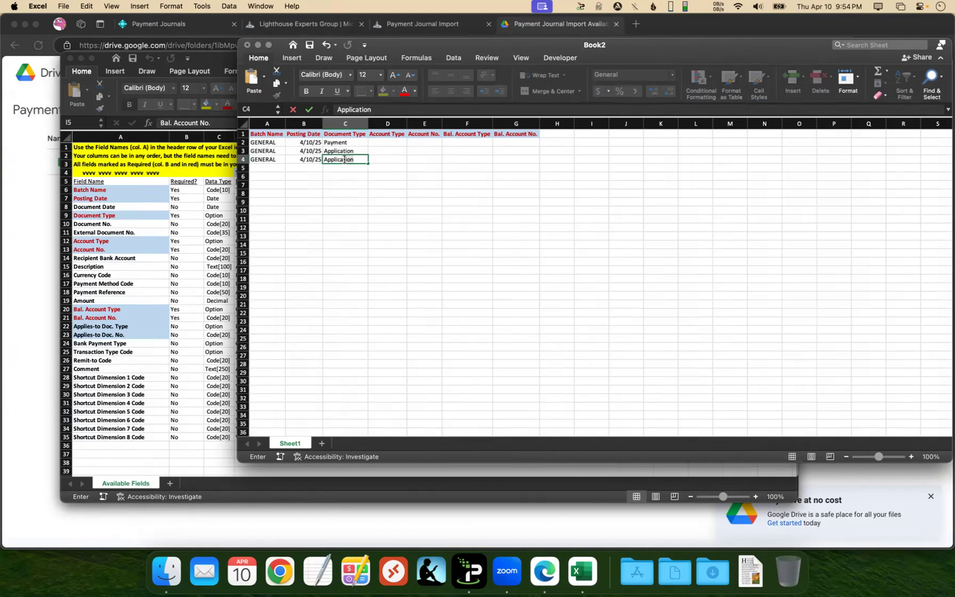
key(Return)
drag(377, 159, 514, 151)
drag(332, 142, 519, 142)
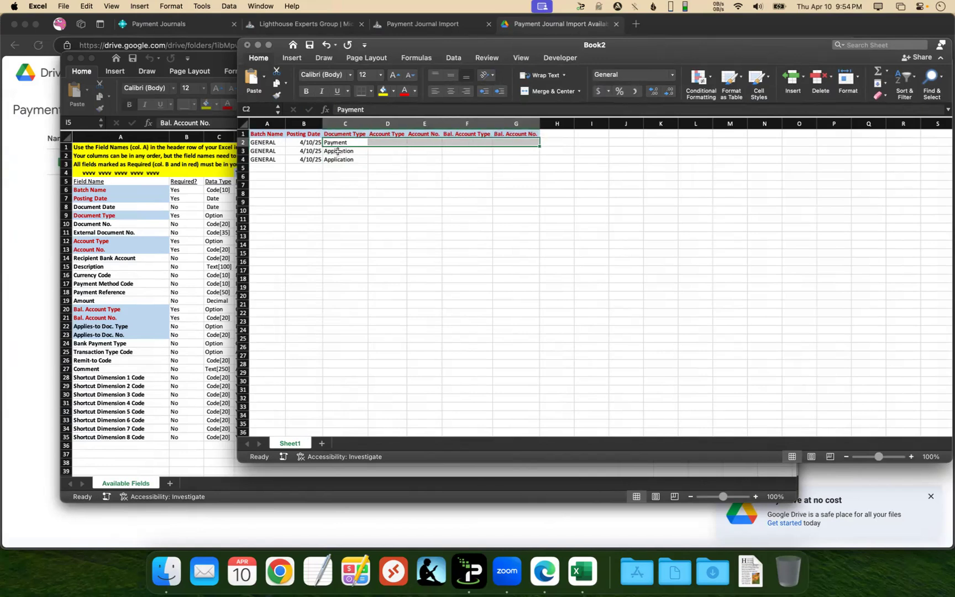
click(343, 151)
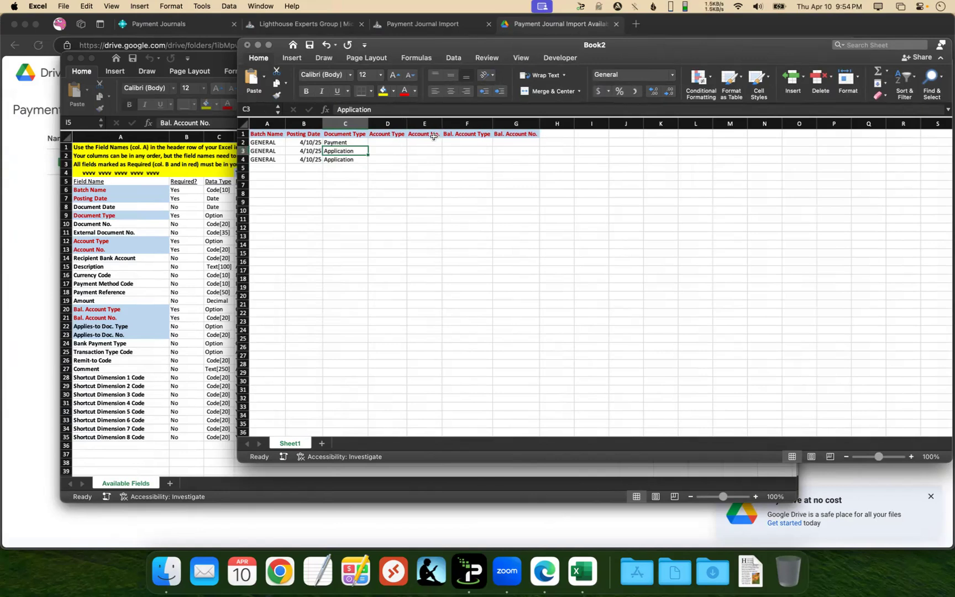
click(375, 159)
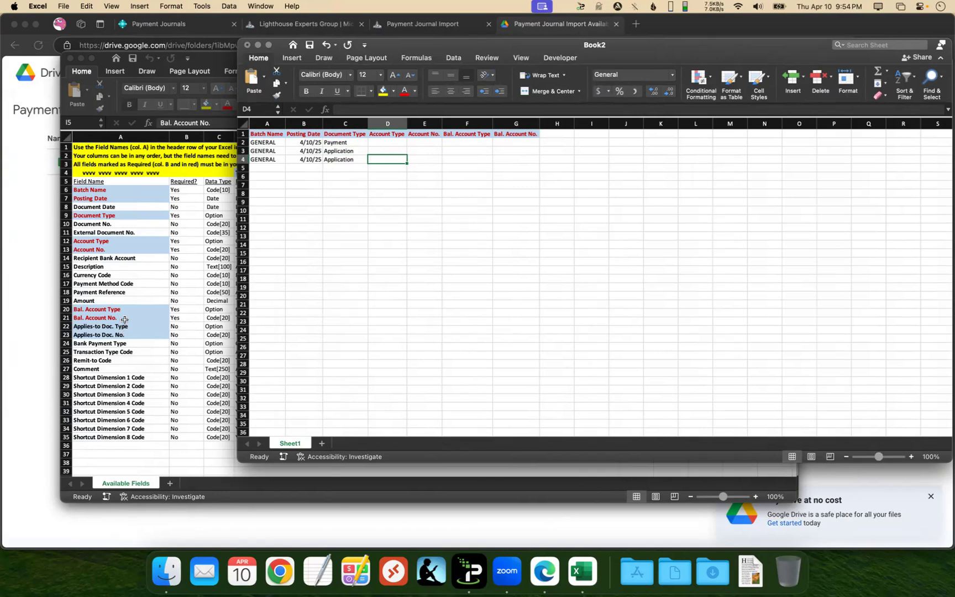
Copy the Description field name from the Available Fields sheet and paste it as a header in H1 of the new workbook.
click(119, 269)
click(115, 268)
key(super+c)
click(105, 302)
click(817, 137)
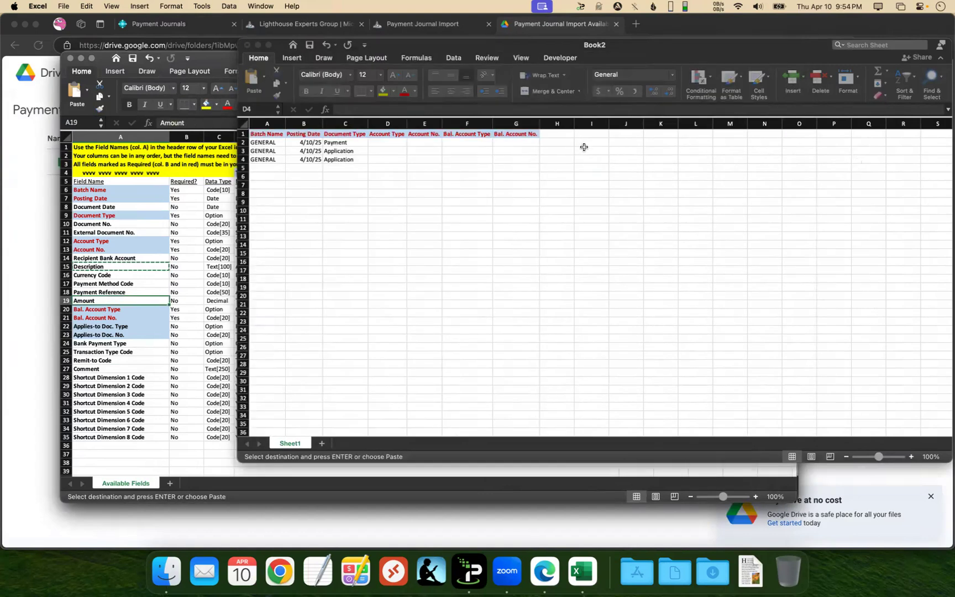
click(560, 134)
key(super+v)
Add the headers Amount in I1 and Payment Reference in J1.
key(Tab)
text(Amount)
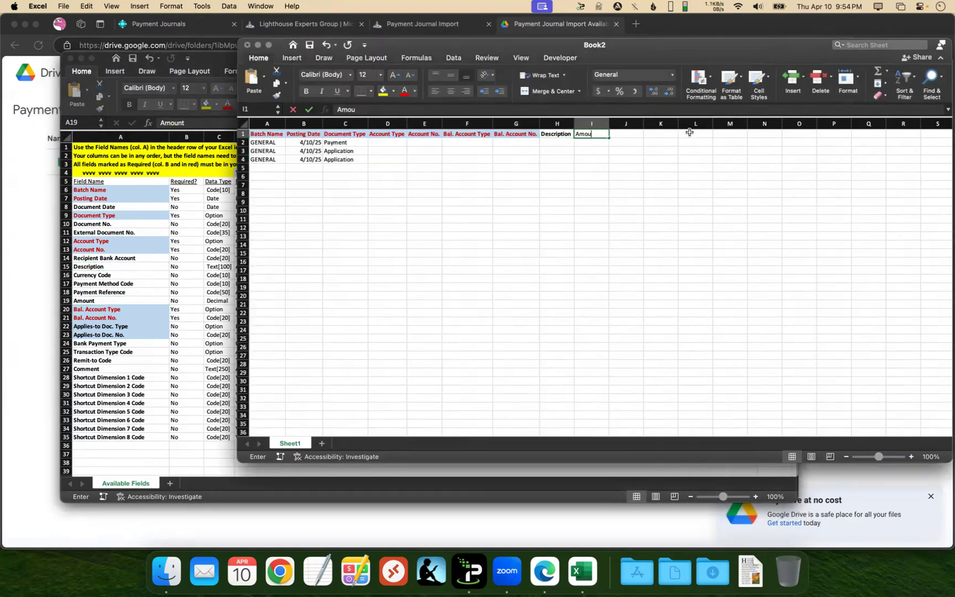
key(Tab)
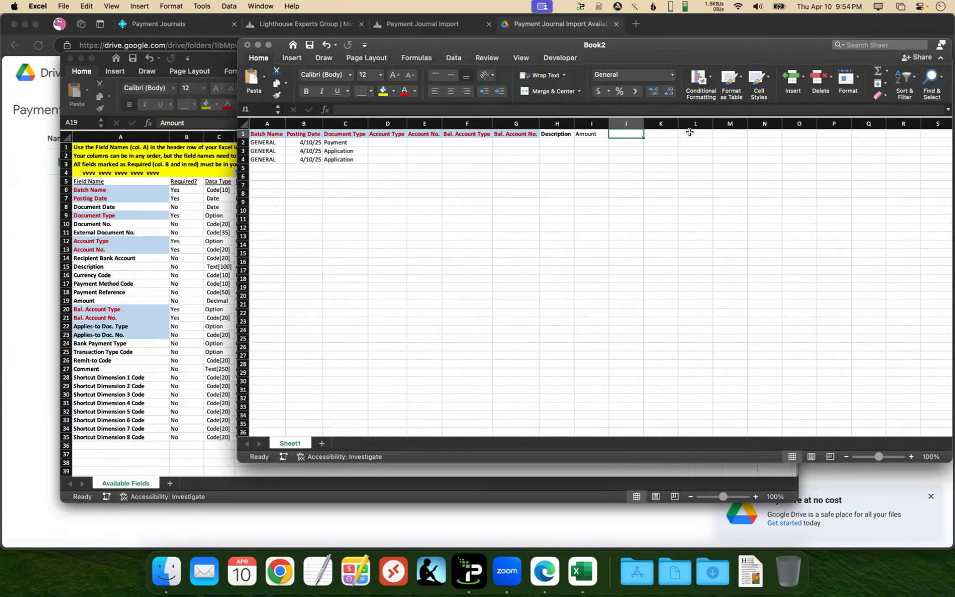
text(Payment Reference)
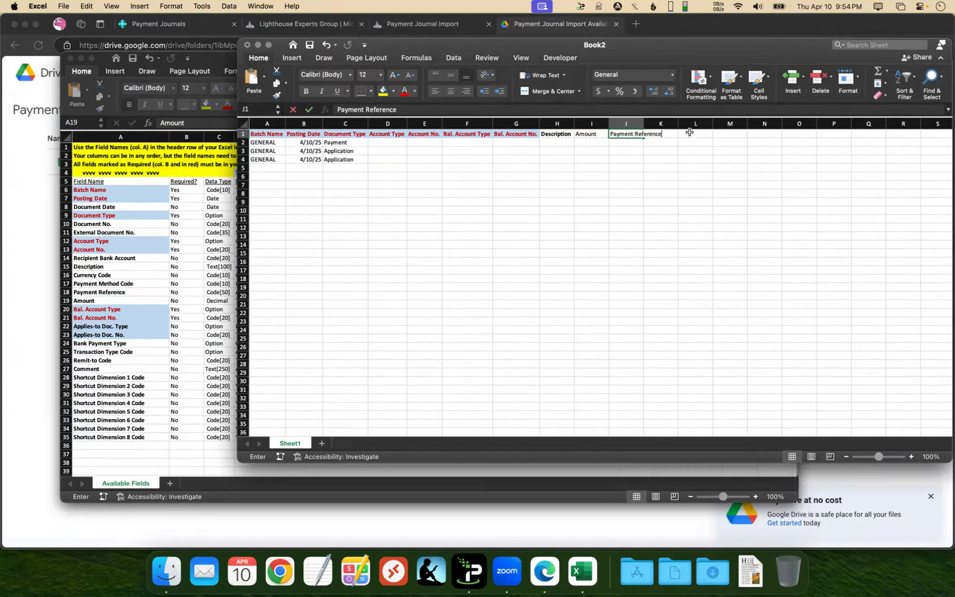
key(Tab)
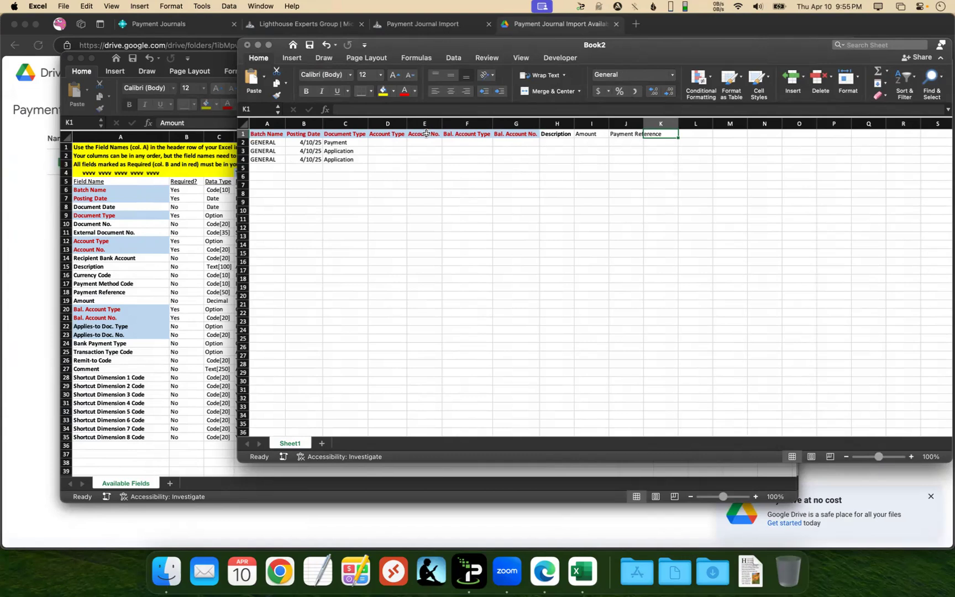
Enter Vendor as the account type in D2 and the vendor's account number in E2.
click(396, 143)
text(Vendor)
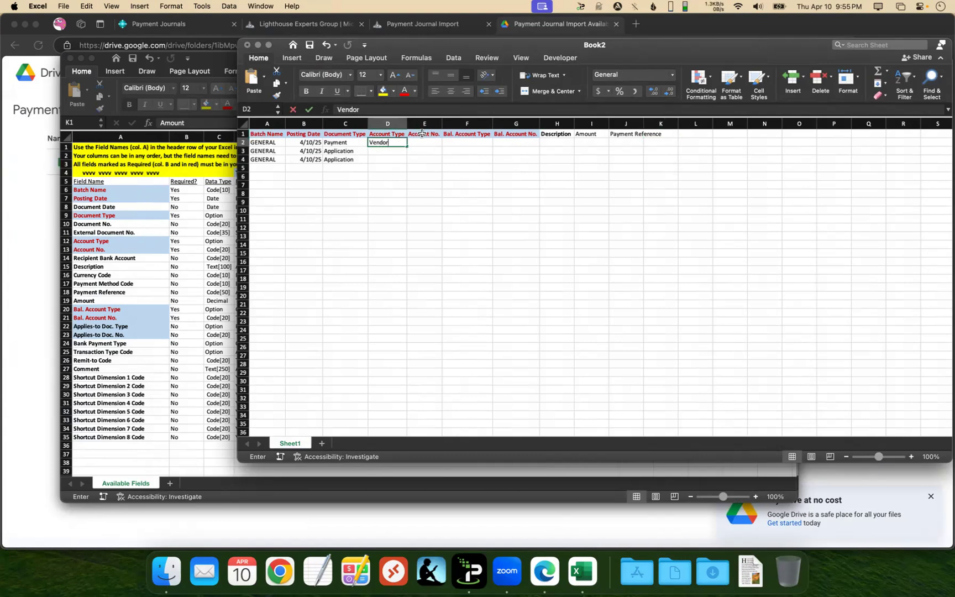
key(Tab)
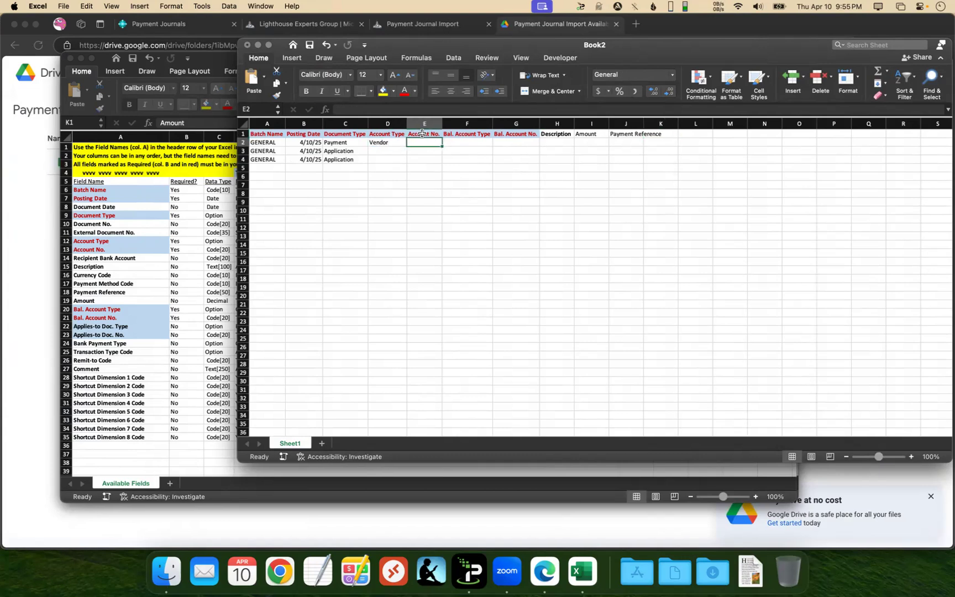
text(10000)
key(Tab)
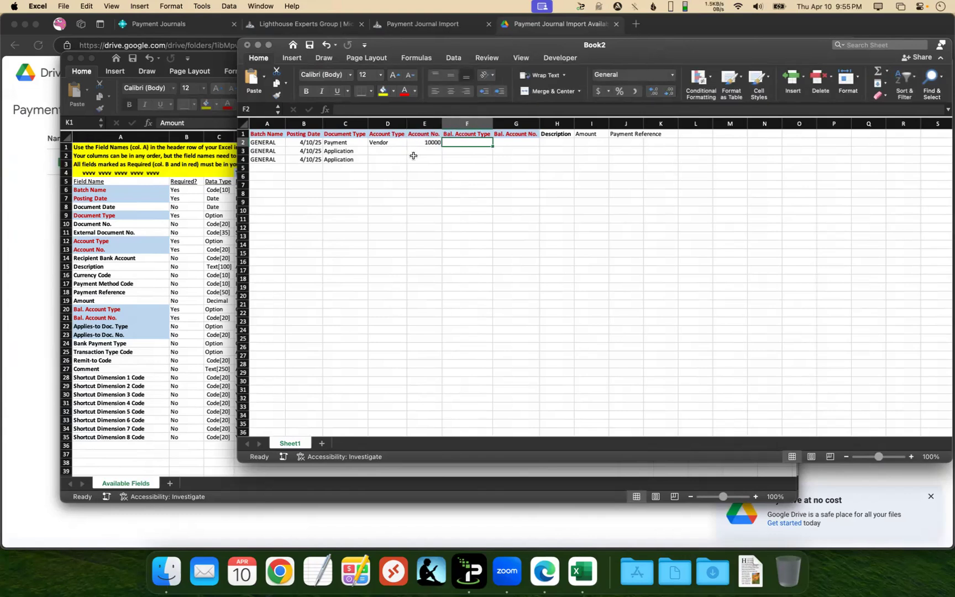
click(423, 142)
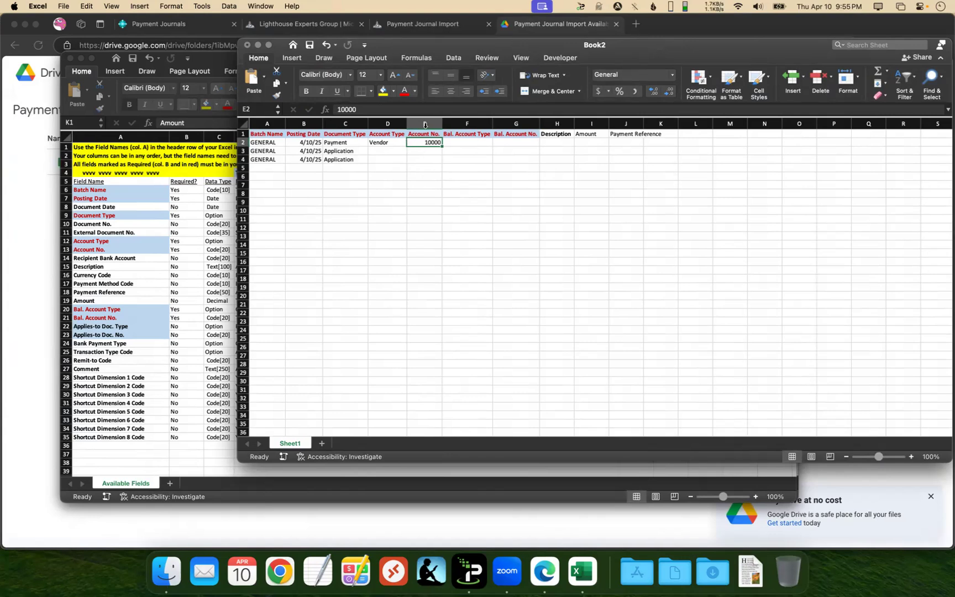
click(425, 125)
Enter Bank Account as the balancing account type in F2 and CHECKING as the balancing account in G2.
click(467, 143)
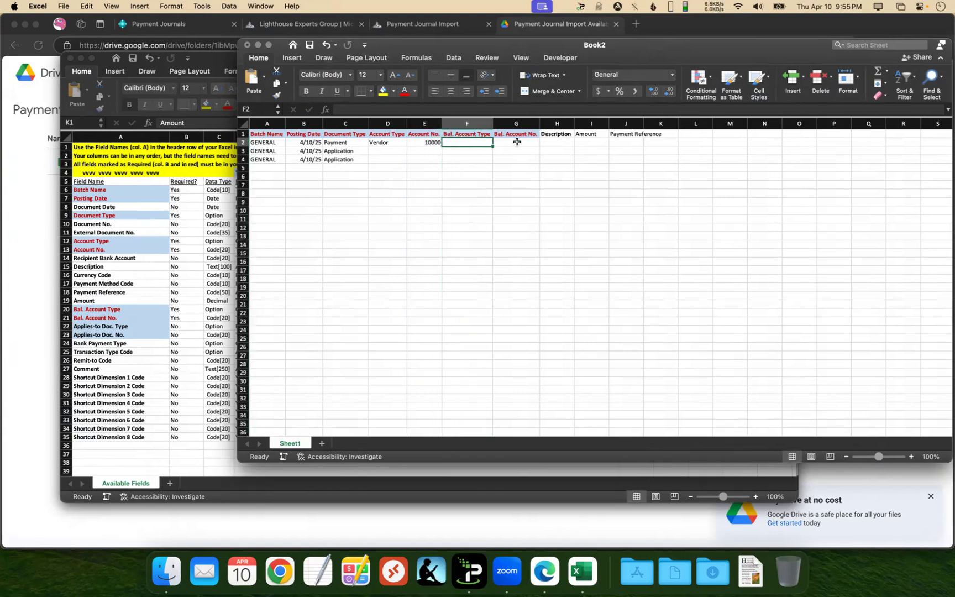
text(Bank Account)
key(Tab)
text(C)
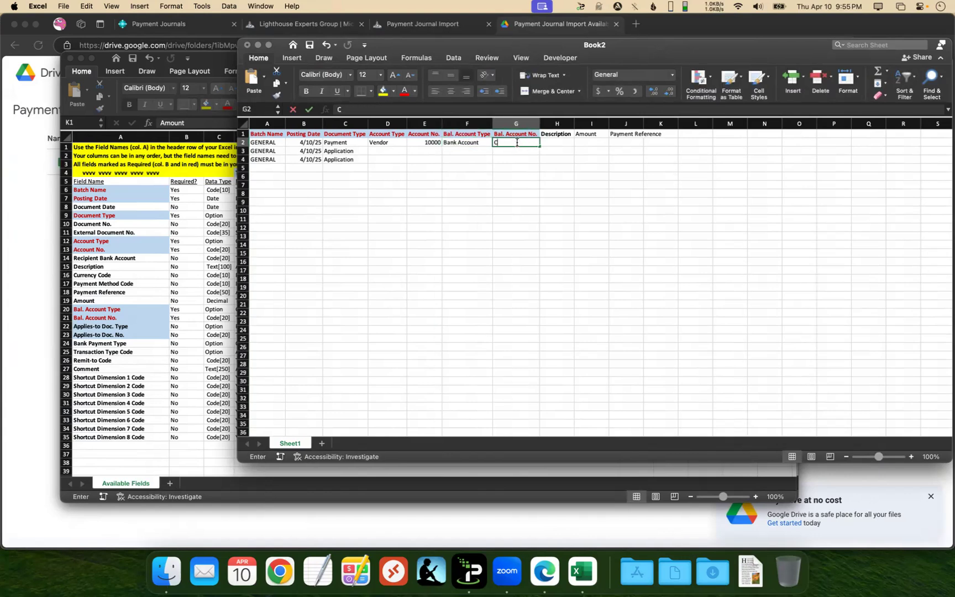
text(HECKING)
key(Tab)
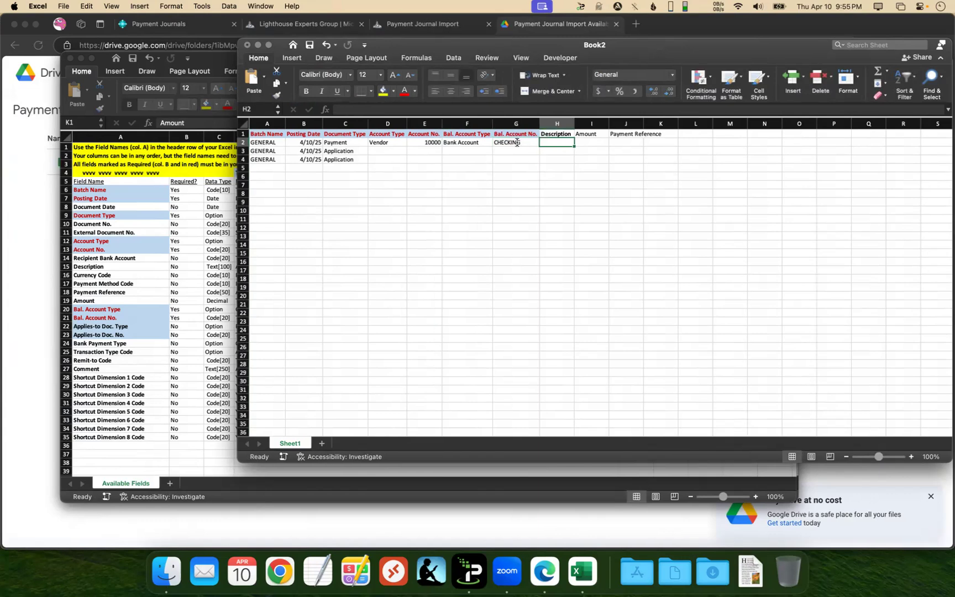
click(516, 142)
drag(476, 142, 524, 147)
click(519, 143)
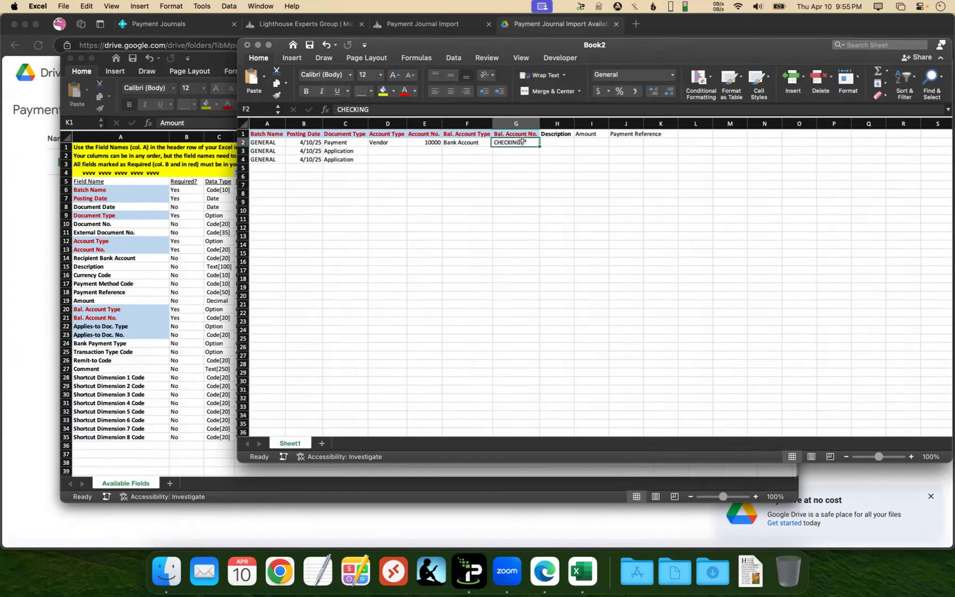
click(477, 143)
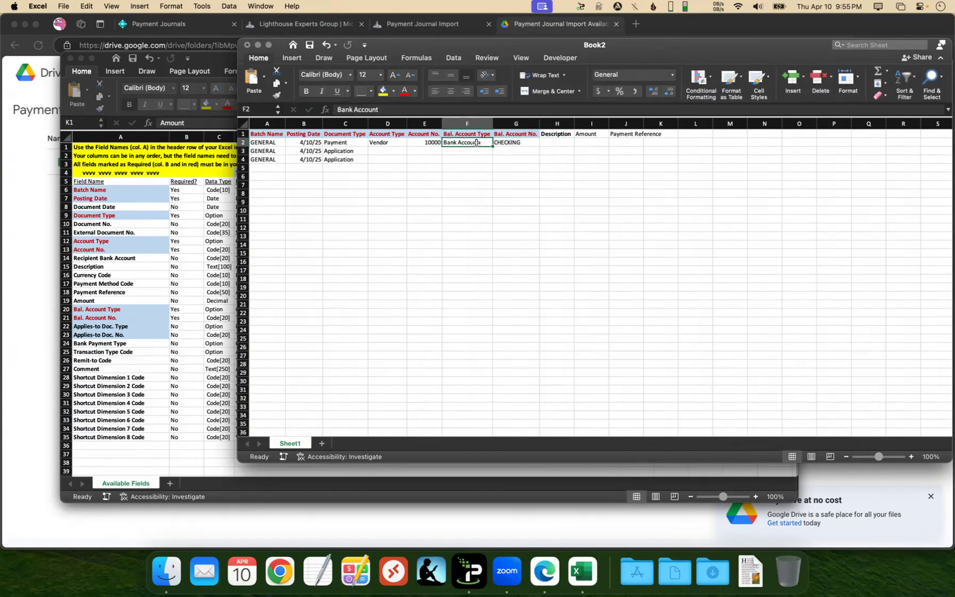
Copy the Shortcut Dimension 1 Code and 2 Code field names and paste them transposed as headers starting at L1 of the new workbook.
click(112, 399)
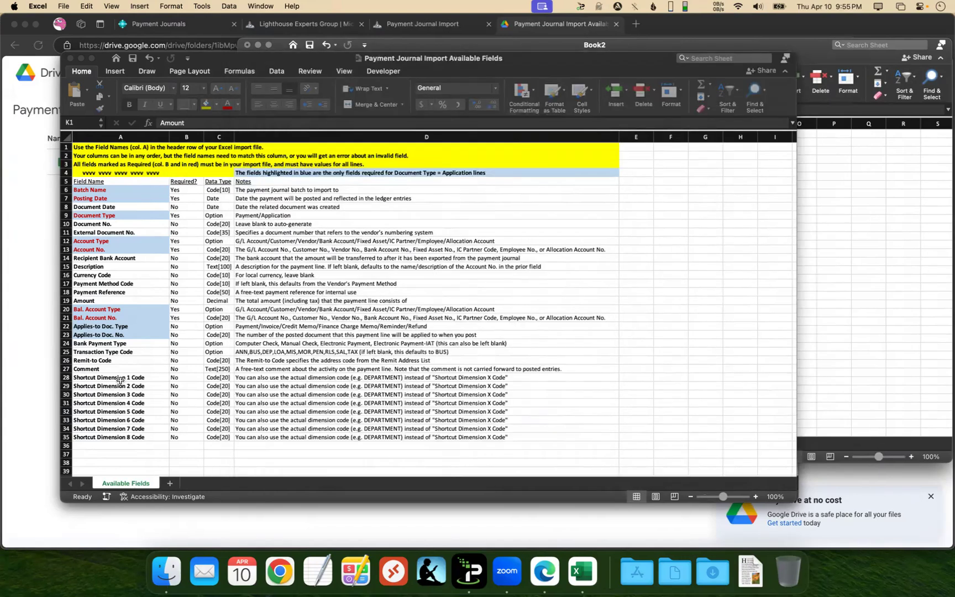
click(122, 379)
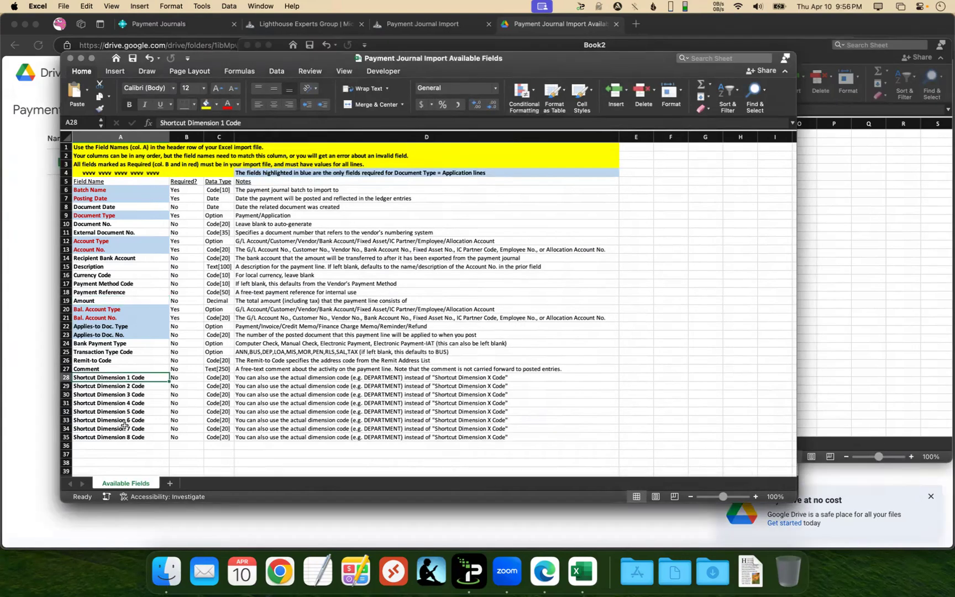
shift+click(127, 387)
key(super+c)
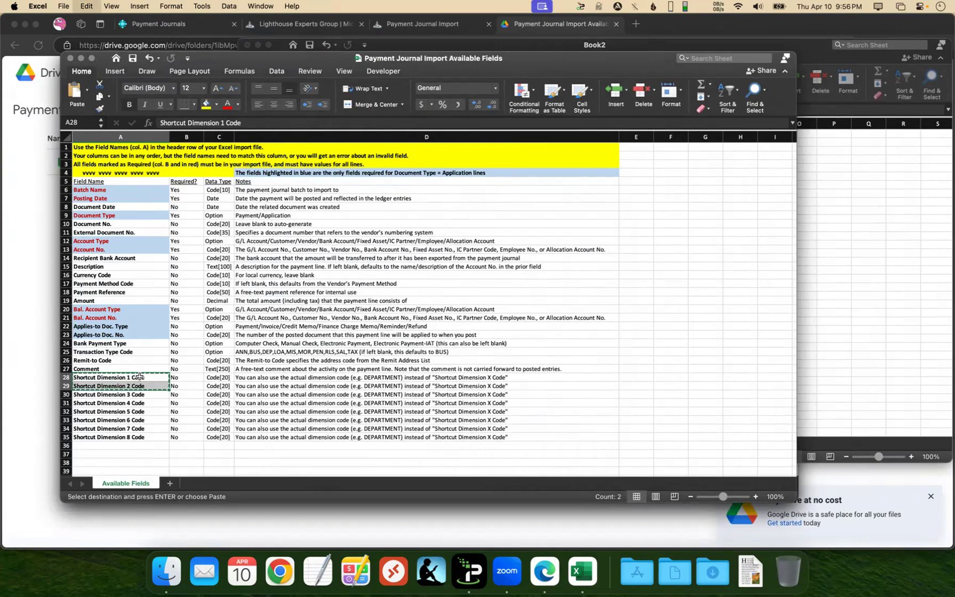
click(835, 219)
click(696, 135)
right_click(697, 135)
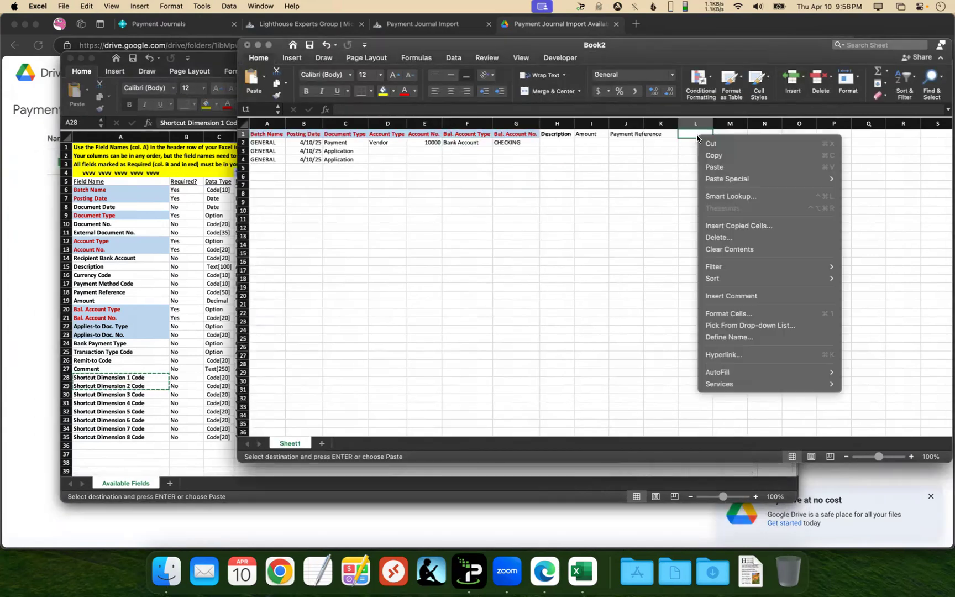
mouse_move(743, 184)
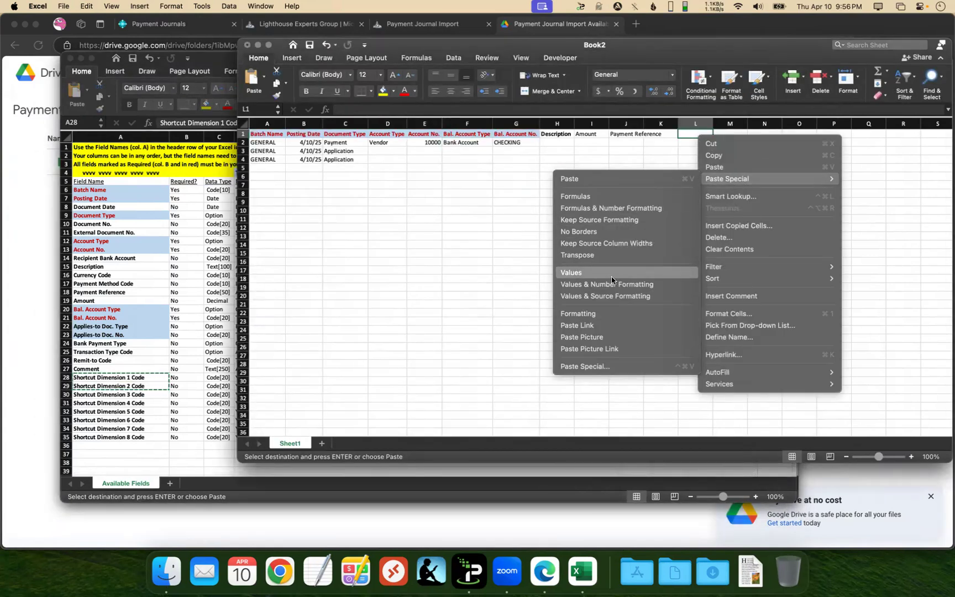
click(601, 258)
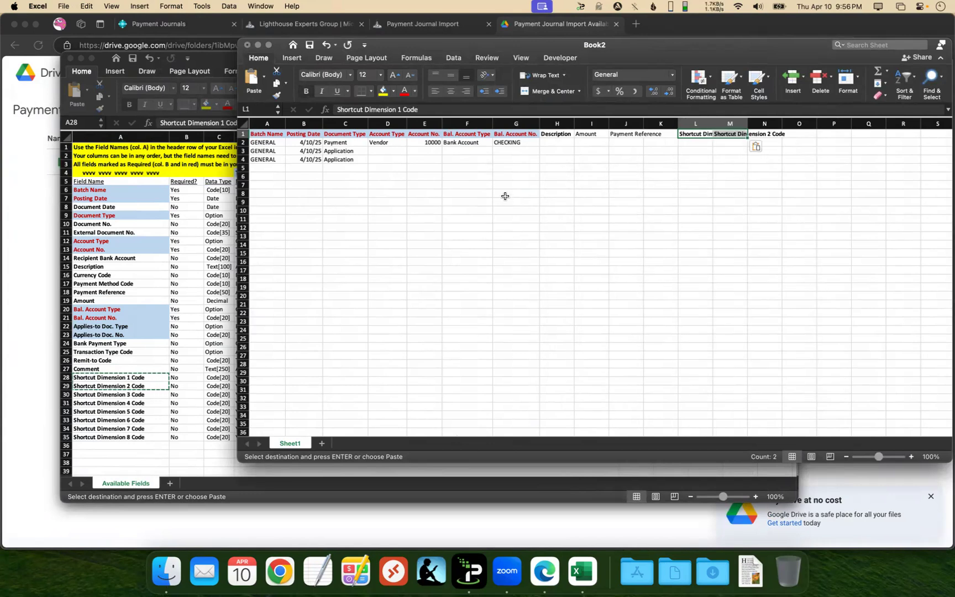
Switch to Business Central, search for the general ledger setup and open the General Ledger Setup page.
click(184, 25)
click(838, 68)
text(general l)
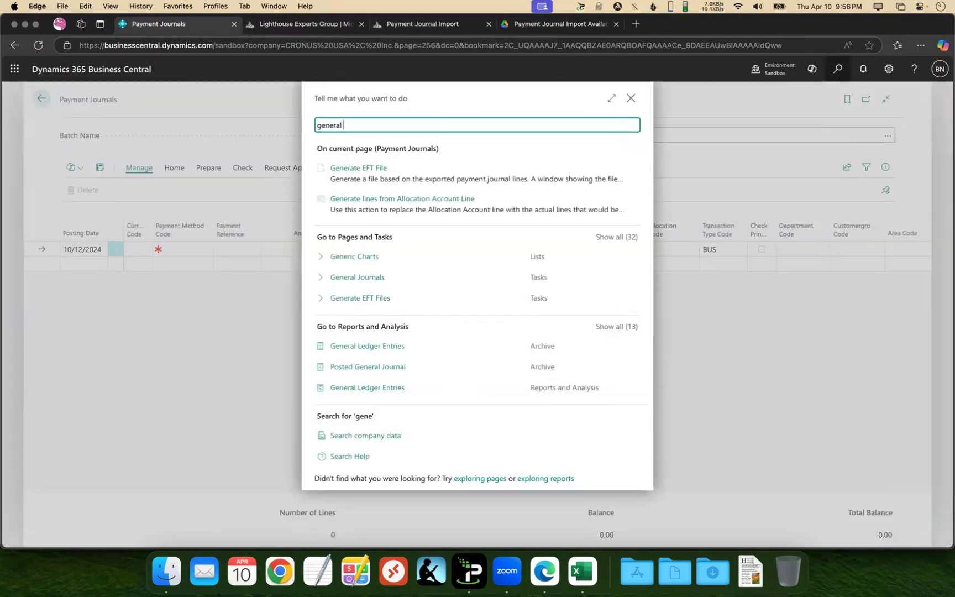
text(edg)
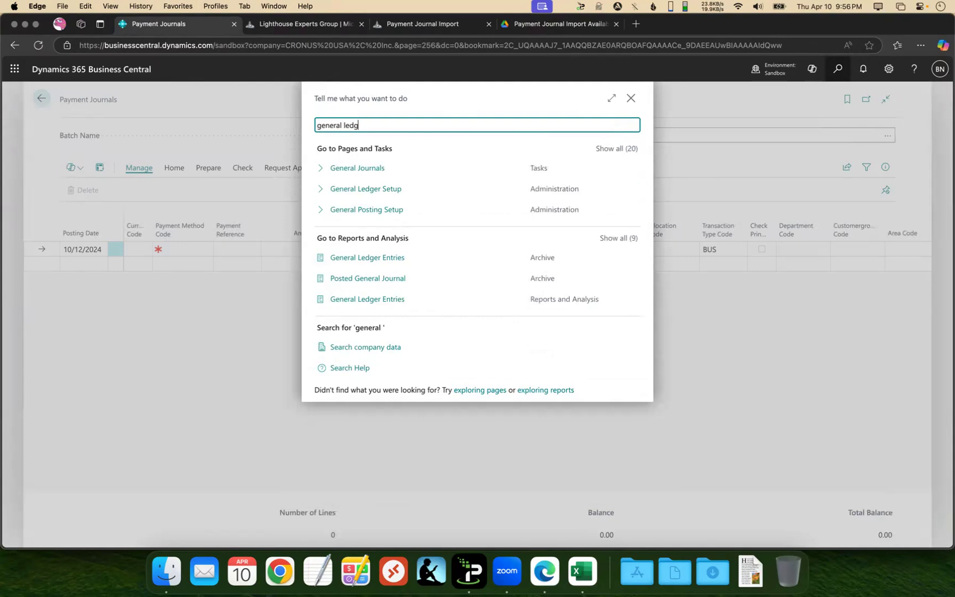
text(et se)
key(BackSpace)
text(r setup)
click(381, 170)
Examine the shortcut dimension assignments in the Dimensions section and compare them with the dimension headers in the Excel workbook.
scroll(294, 312, down, 10)
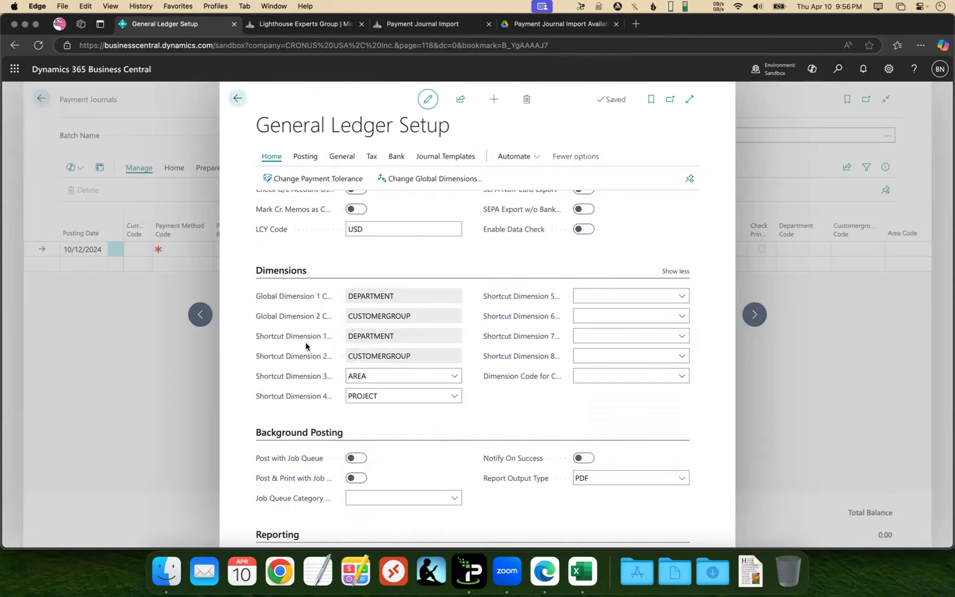
click(367, 396)
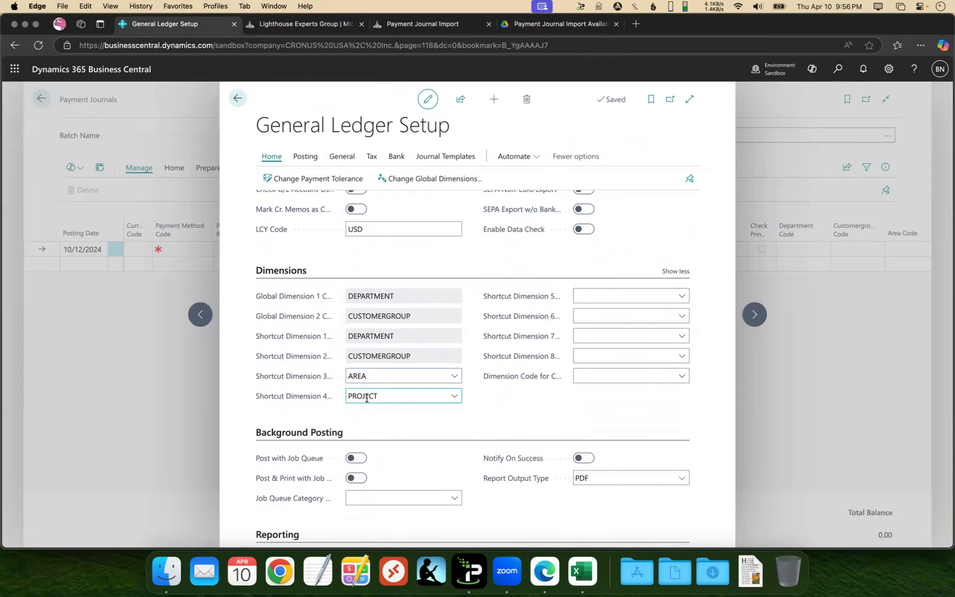
click(584, 568)
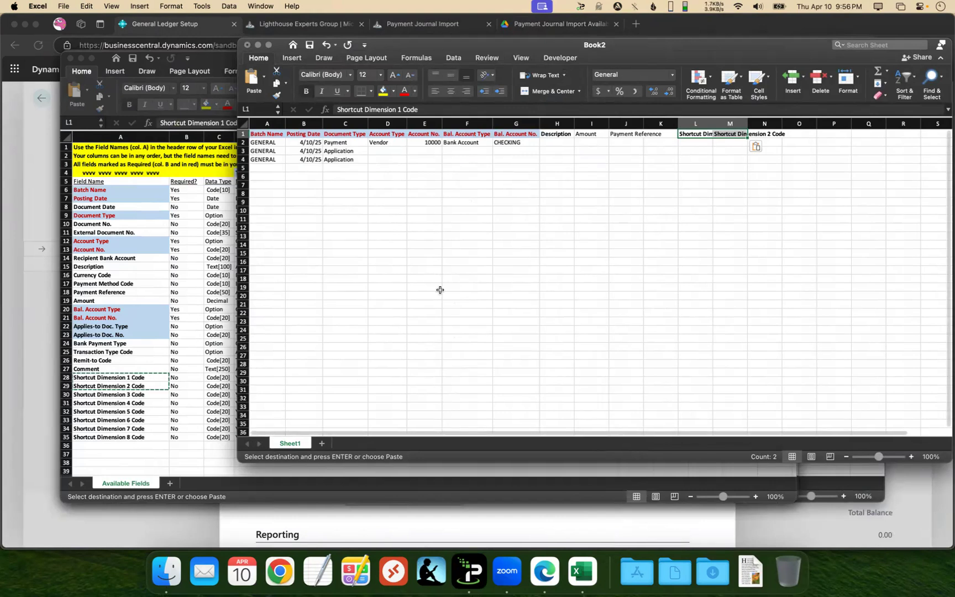
click(544, 571)
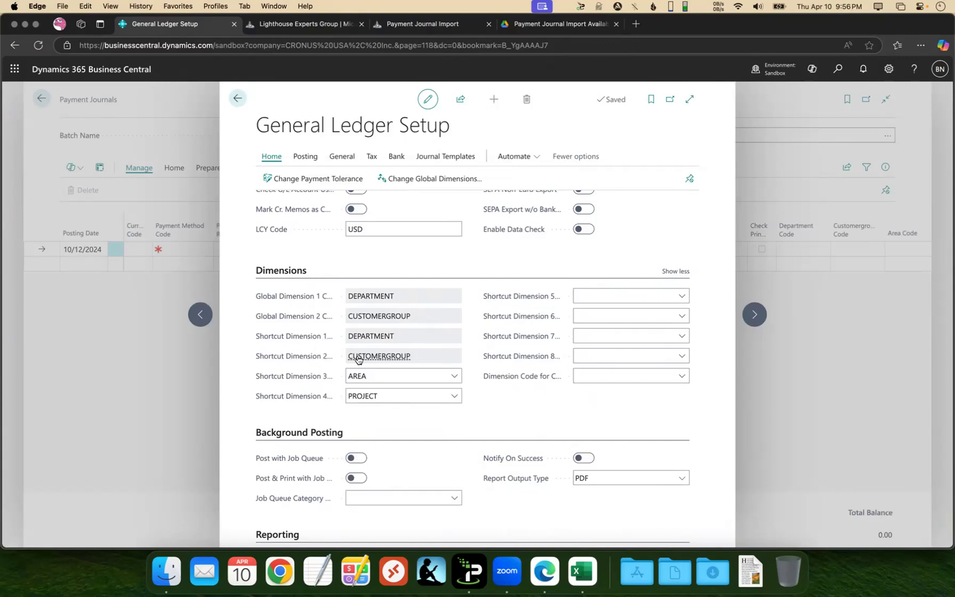
Return to the new Excel workbook, replace the Shortcut Dimension 1 Code header in L1 with Department and widen column L slightly.
key(super+Tab)
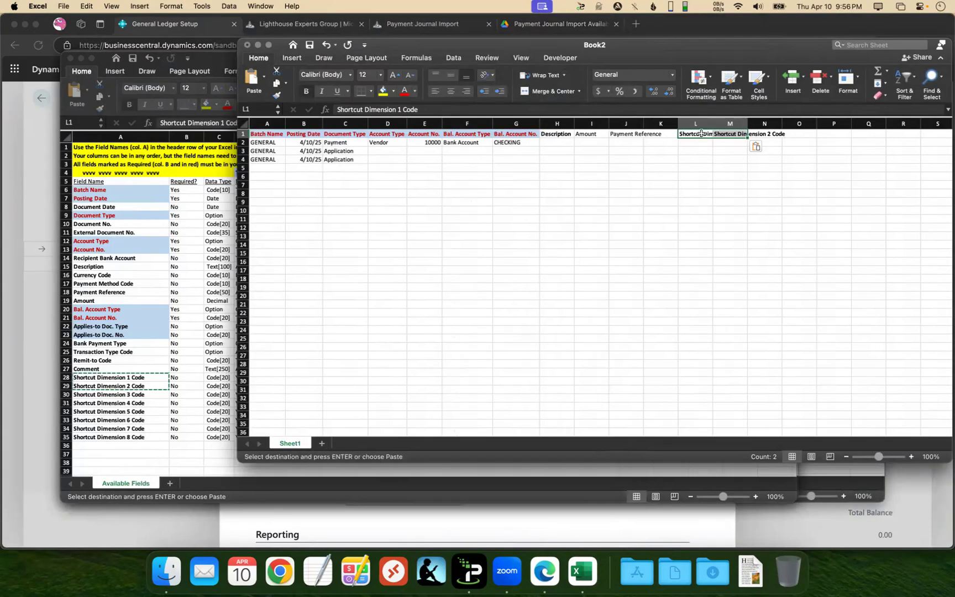
text(Department)
key(Return)
key(Up)
key(Right)
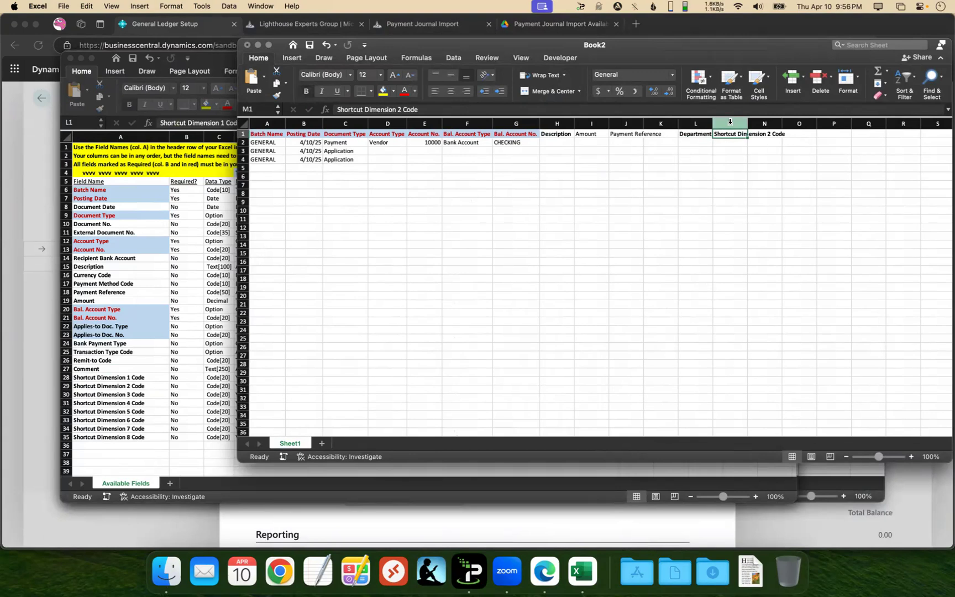
key(Left)
text(DEPARTMENT)
key(Return)
key(Up)
text(Department)
key(Tab)
drag(713, 123, 722, 123)
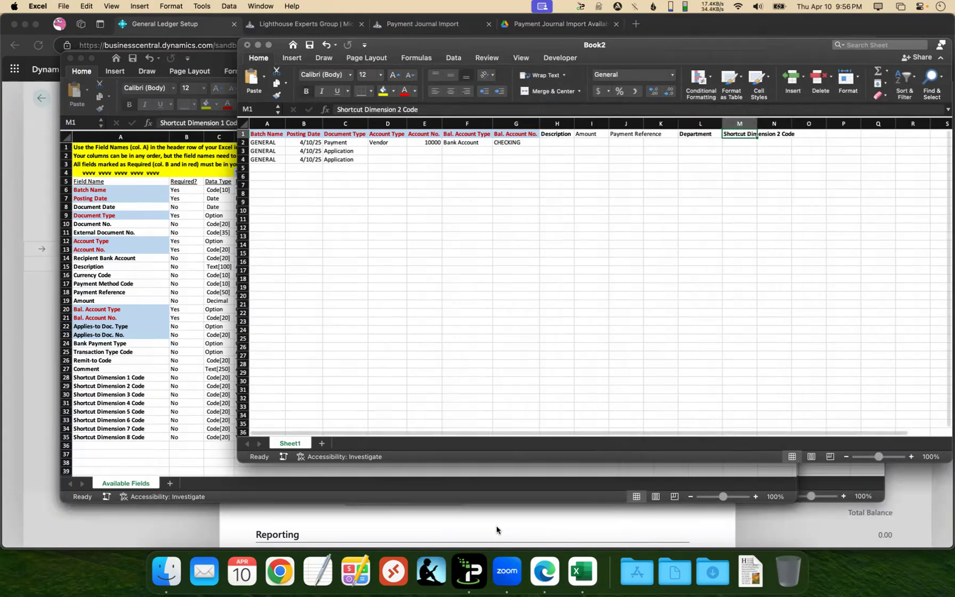
Check the second shortcut dimension in General Ledger Setup and replace the header in M1 of the workbook with CustomerGroup.
click(540, 578)
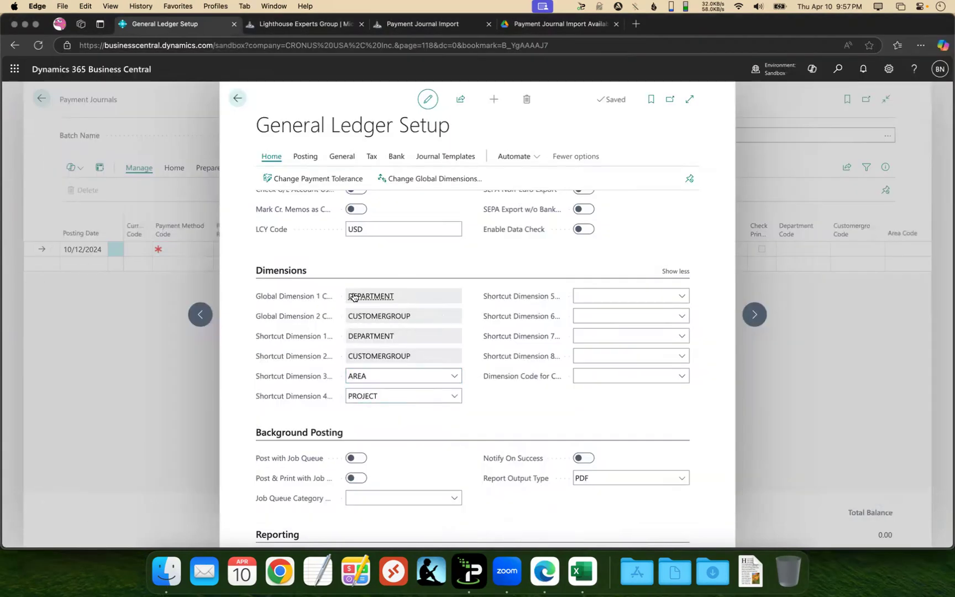
key(super+Tab)
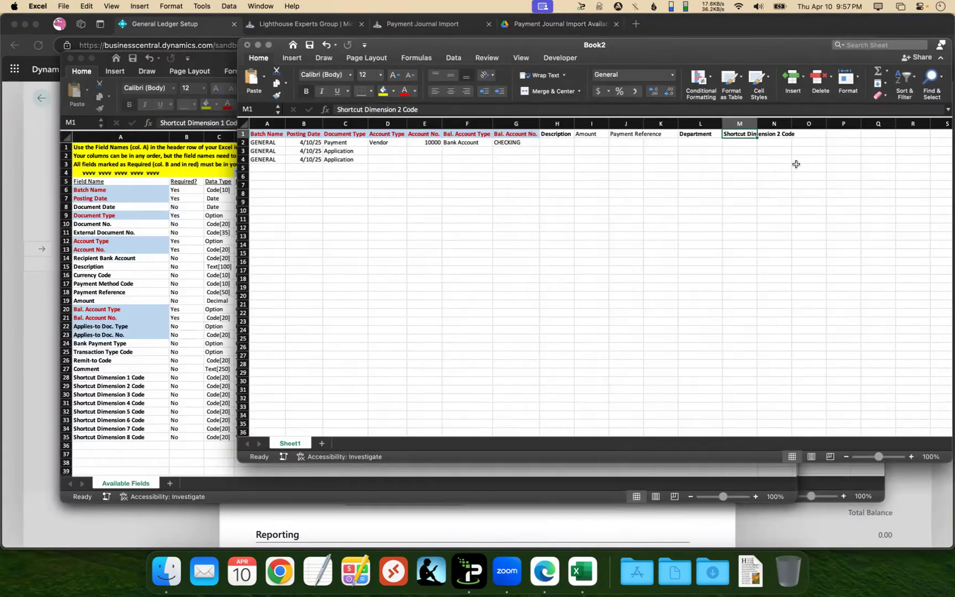
key(super+Tab)
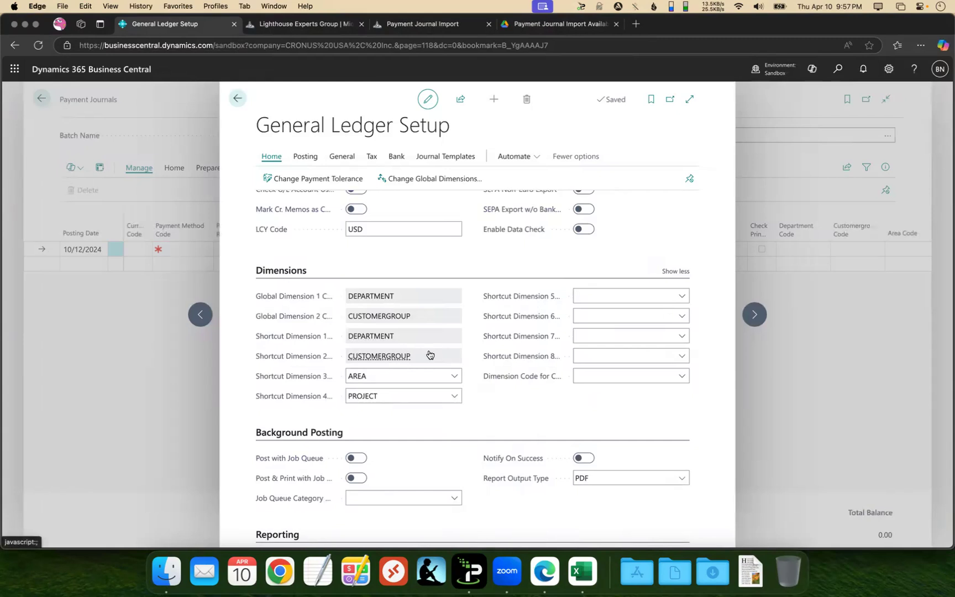
mouse_move(419, 355)
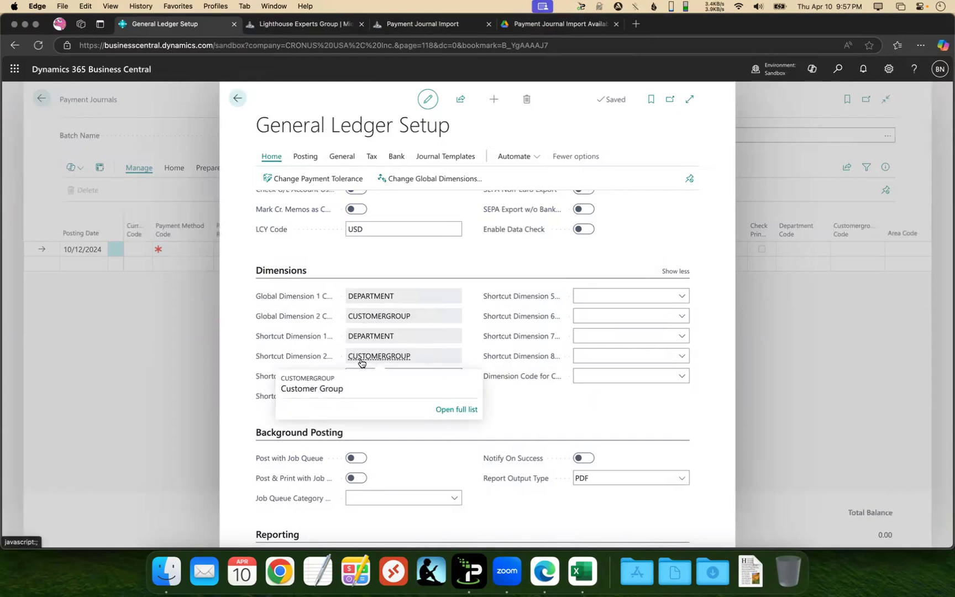
key(super+Tab)
text(ustomerGroup)
key(Return)
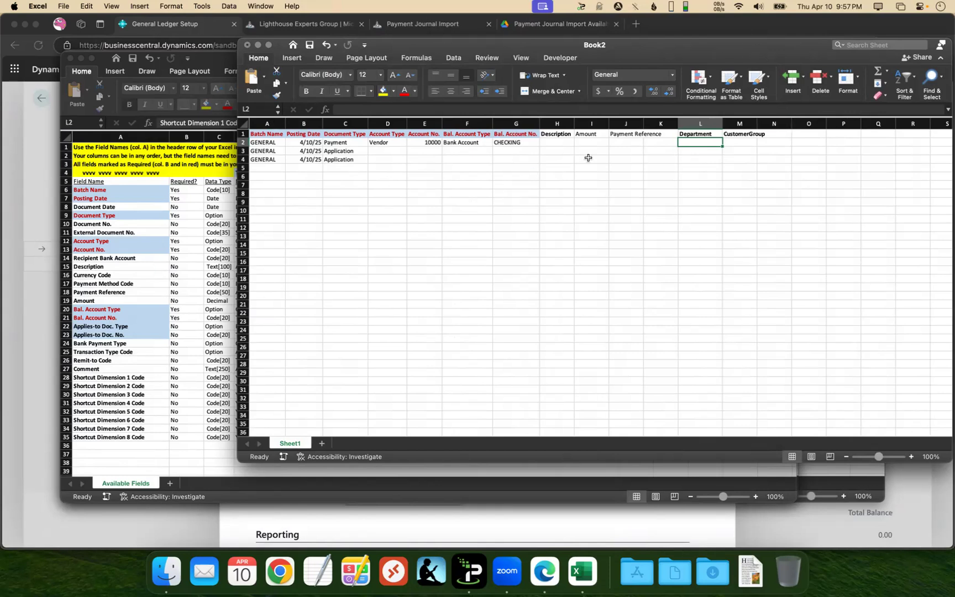
Close the new workbook and the Available Fields workbook, and bring the Testing1-NoApplications workbook to the front.
key(super+s)
click(607, 296)
click(378, 224)
key(super+w)
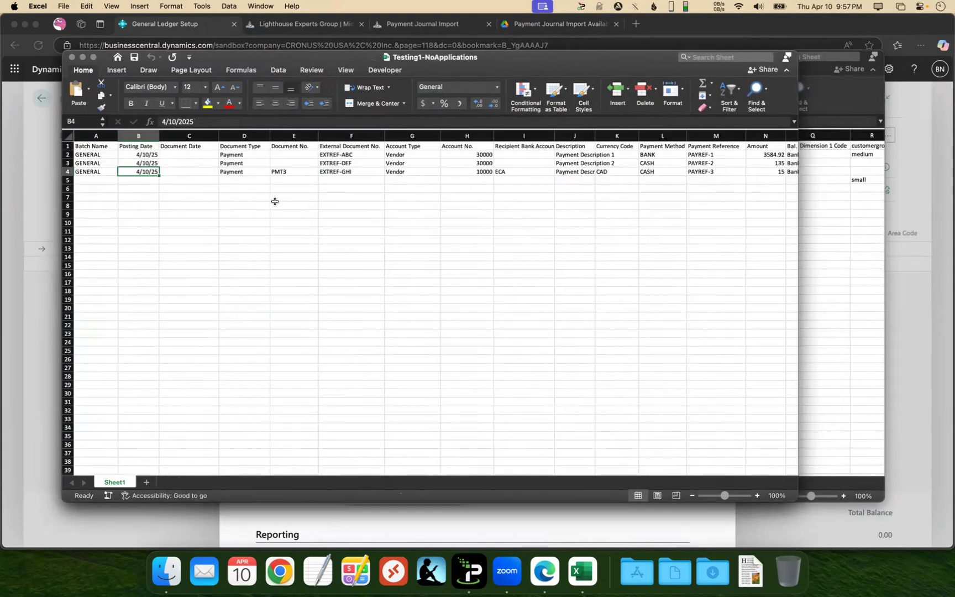
key(super+grave)
key(super+grave)
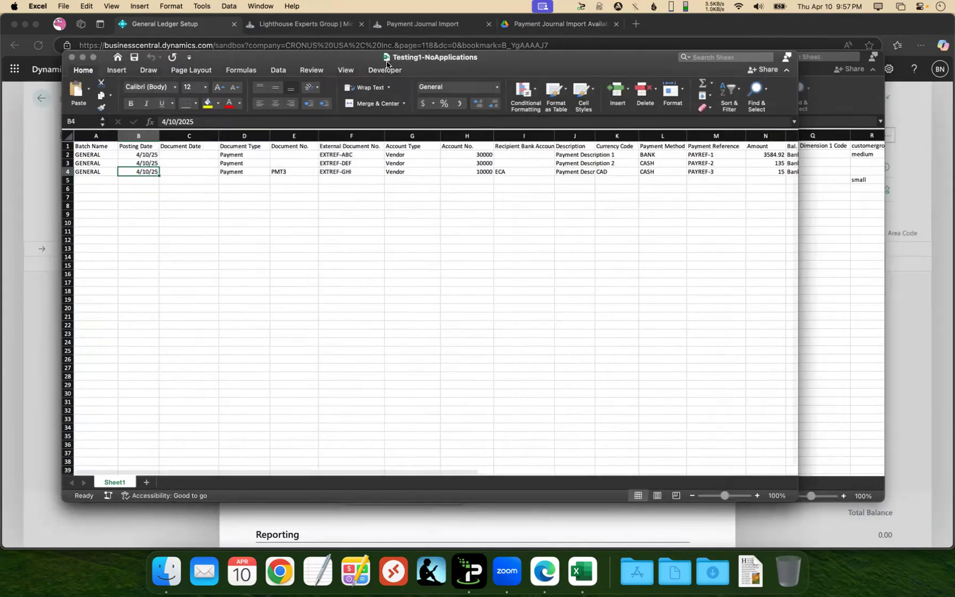
Examine the batch, posting date, document type, document number, account and balancing account values of the sample payment lines.
drag(254, 155, 209, 172)
key(super+grave)
key(super+grave)
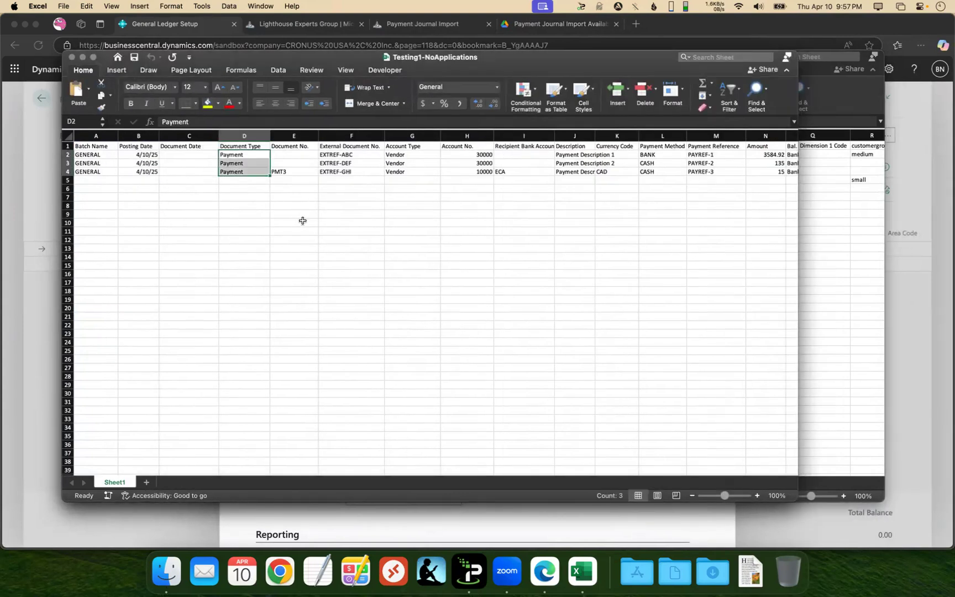
click(221, 196)
drag(95, 147, 701, 170)
click(550, 207)
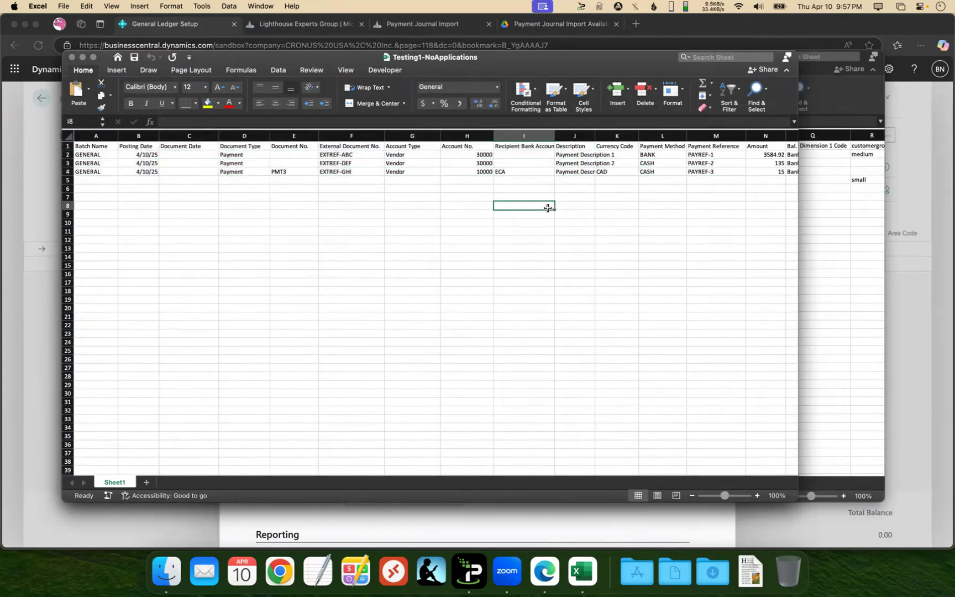
drag(100, 153, 137, 171)
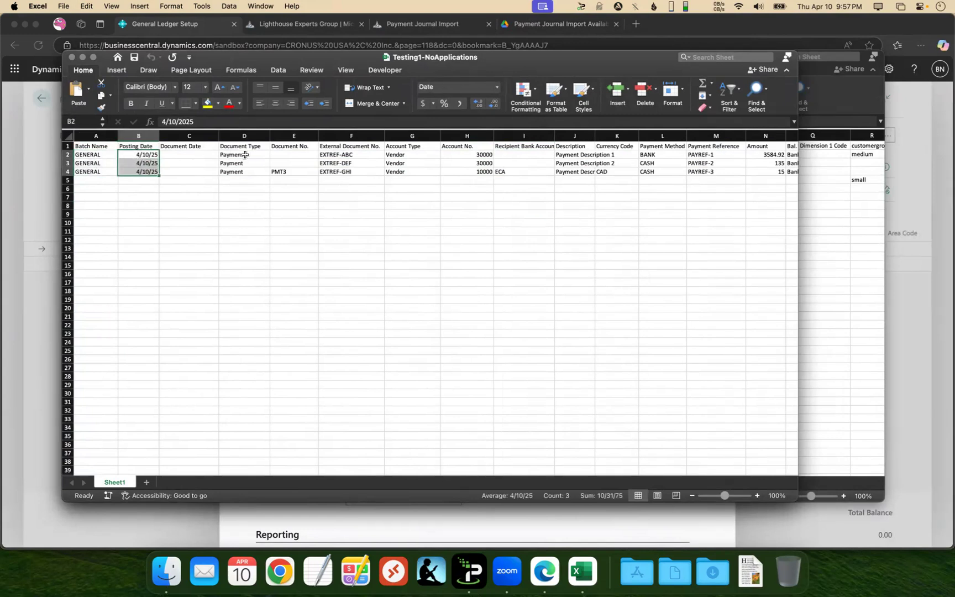
drag(250, 155, 250, 171)
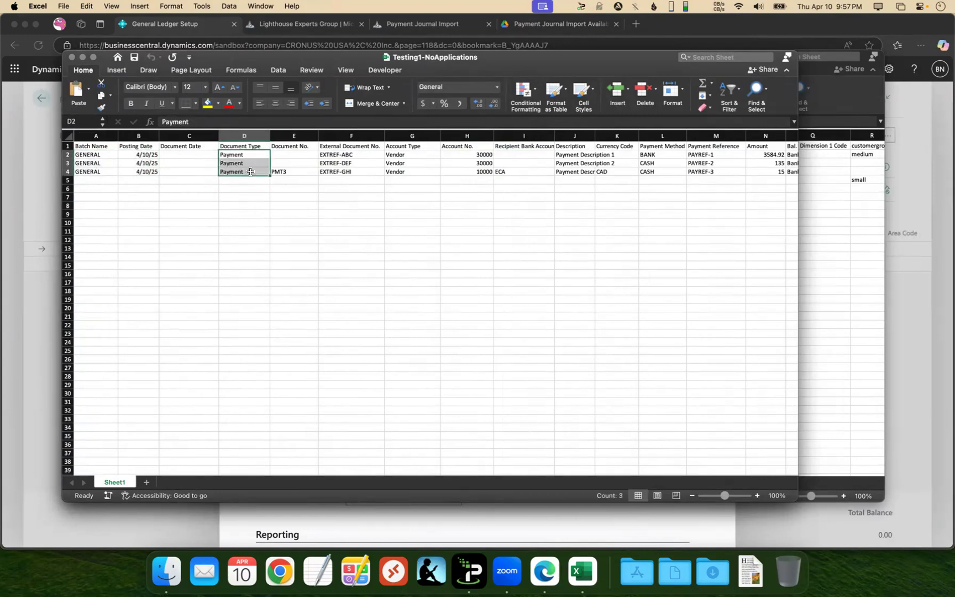
click(294, 171)
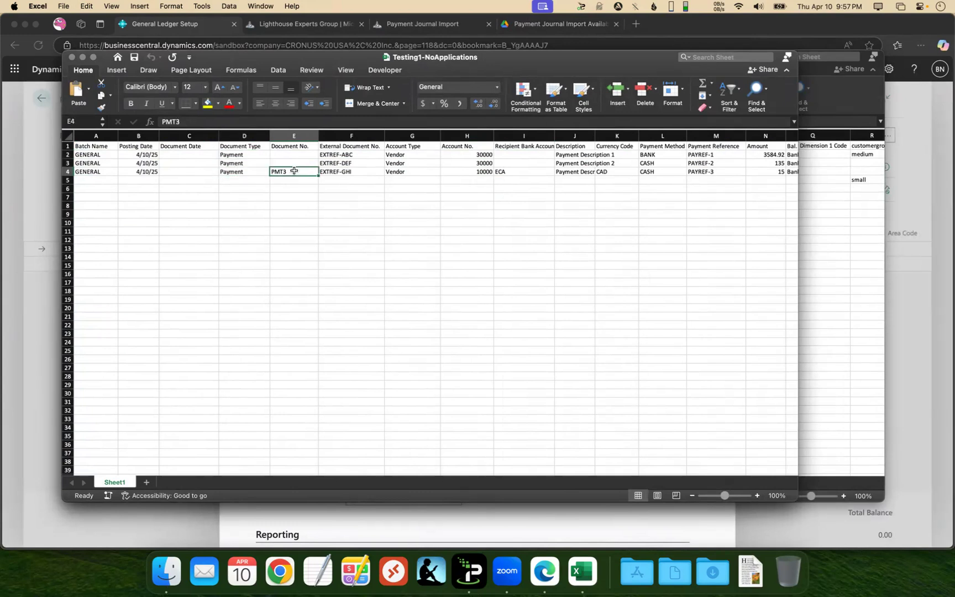
drag(413, 155, 471, 154)
scroll(693, 150, right, 3)
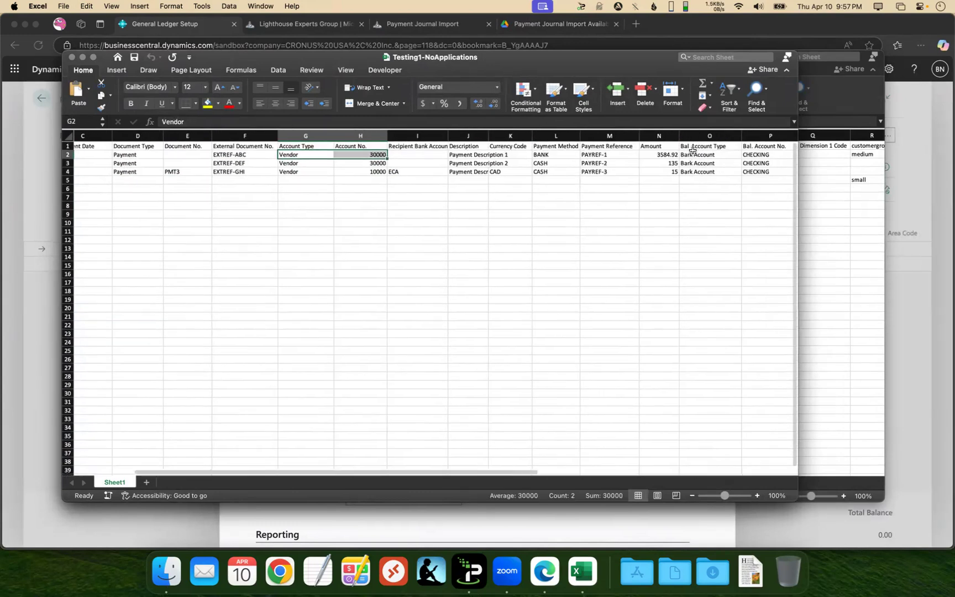
scroll(692, 150, right, 2)
drag(646, 155, 705, 155)
scroll(680, 174, right, 5)
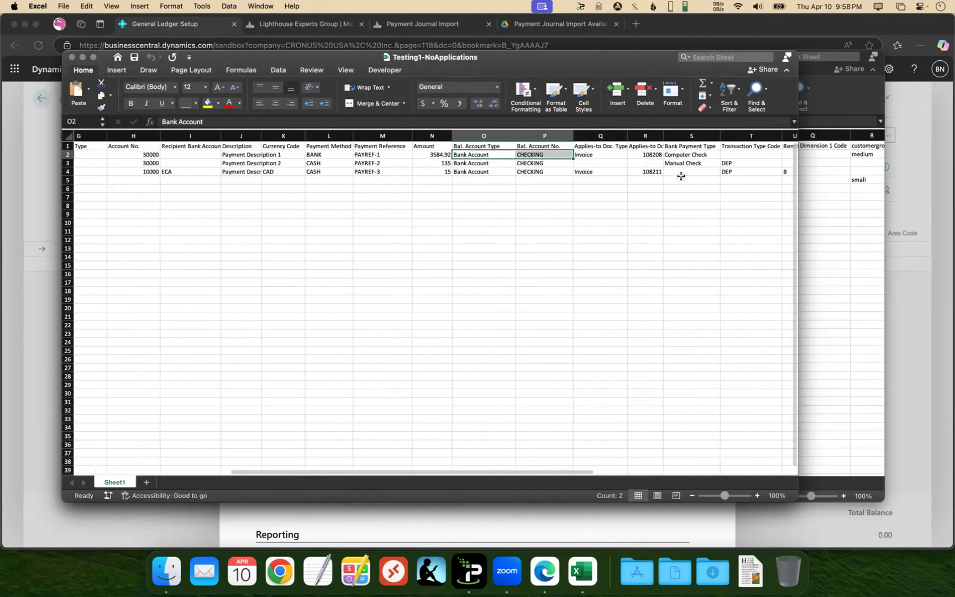
Widen the Applies-to Doc. No. and Applies-to Doc. Type columns so their headers fit.
drag(586, 134, 609, 134)
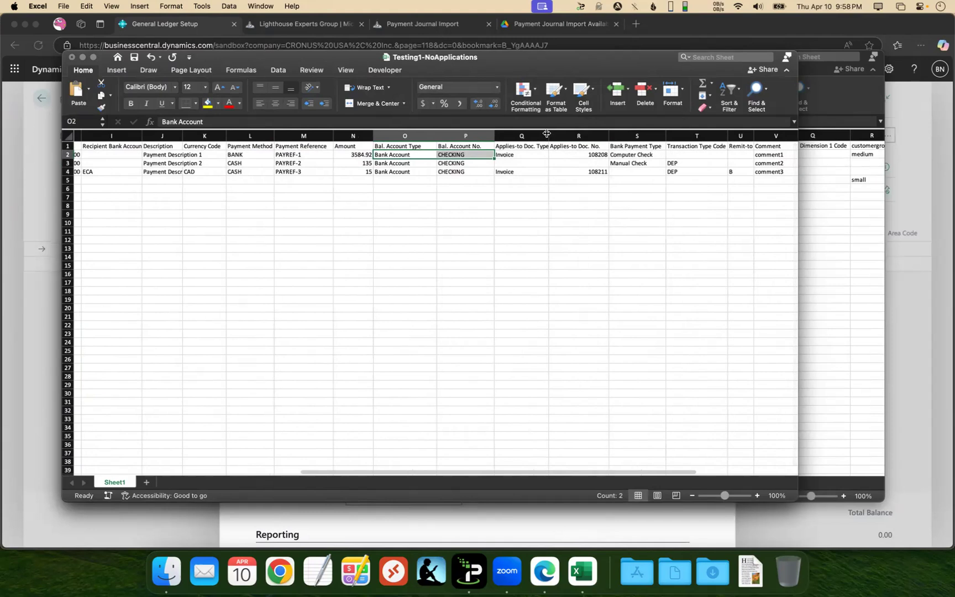
drag(549, 134, 566, 134)
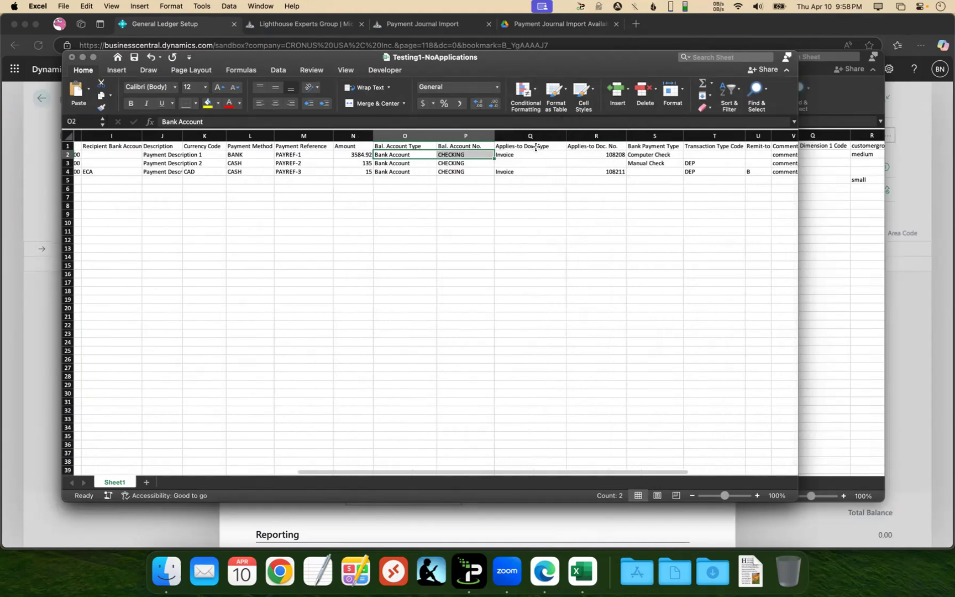
click(605, 148)
click(549, 151)
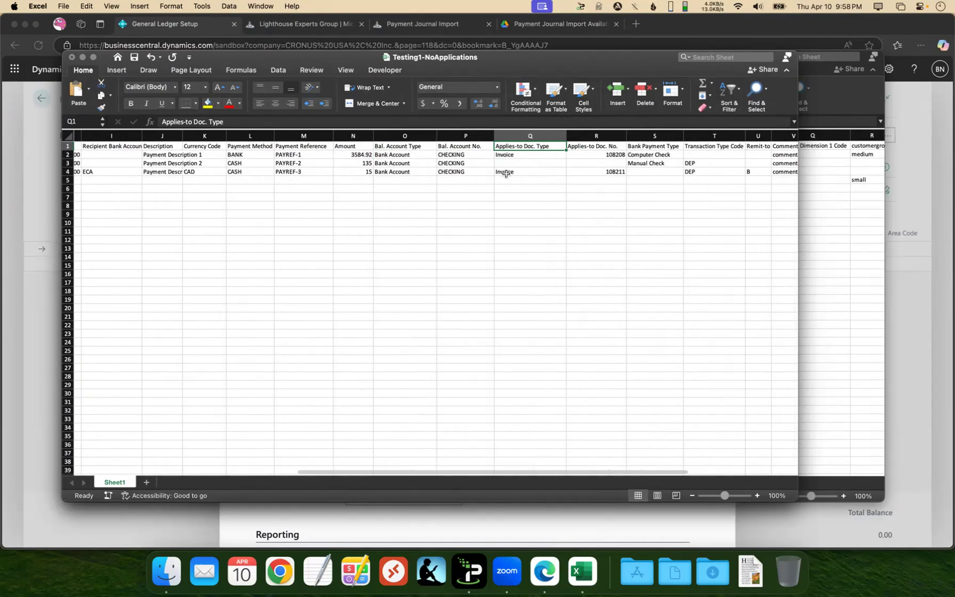
Select the payment line in row 3 and examine its values across the columns, comparing them with the neighbouring lines.
scroll(476, 165, left, 5)
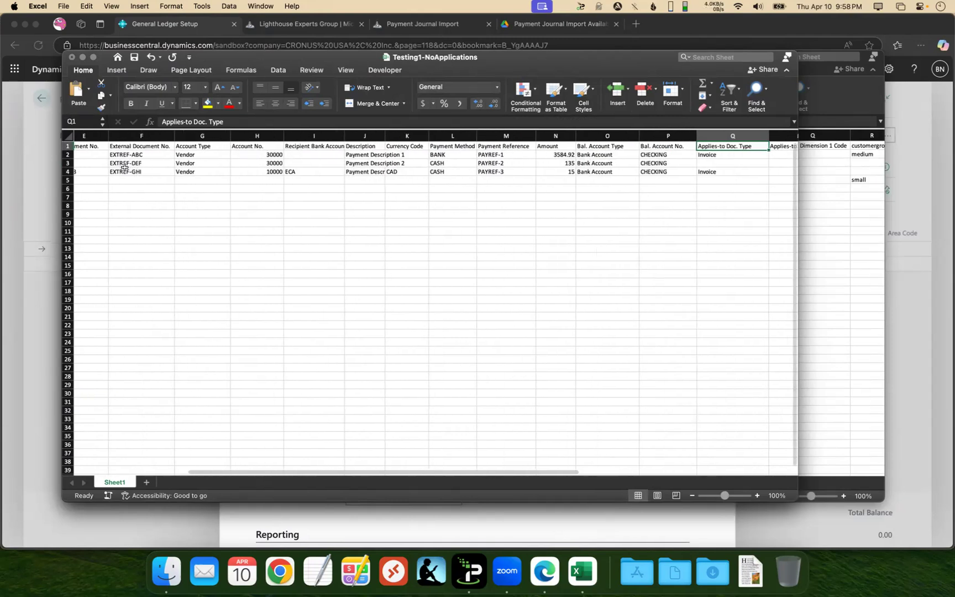
scroll(154, 166, left, 3)
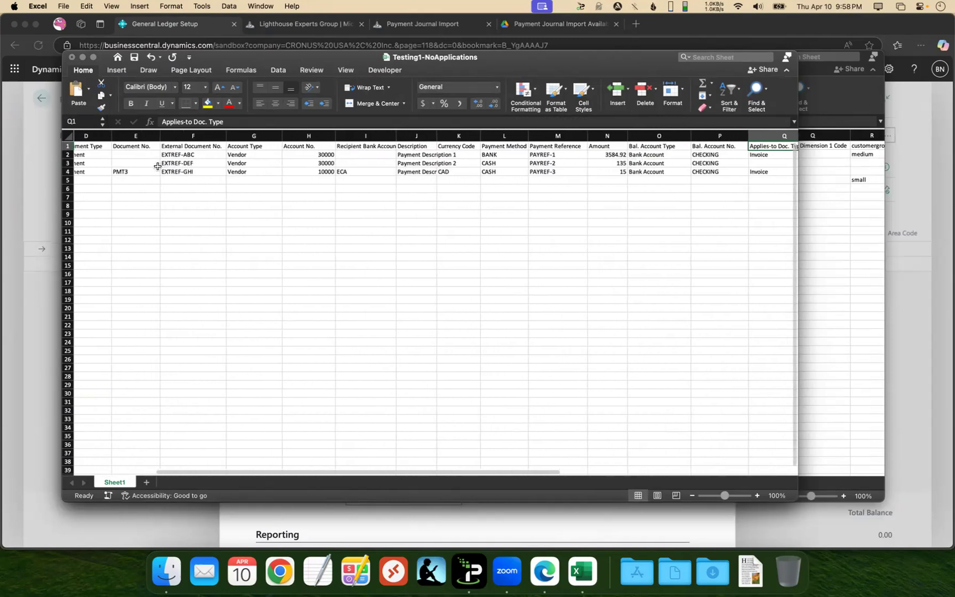
click(66, 164)
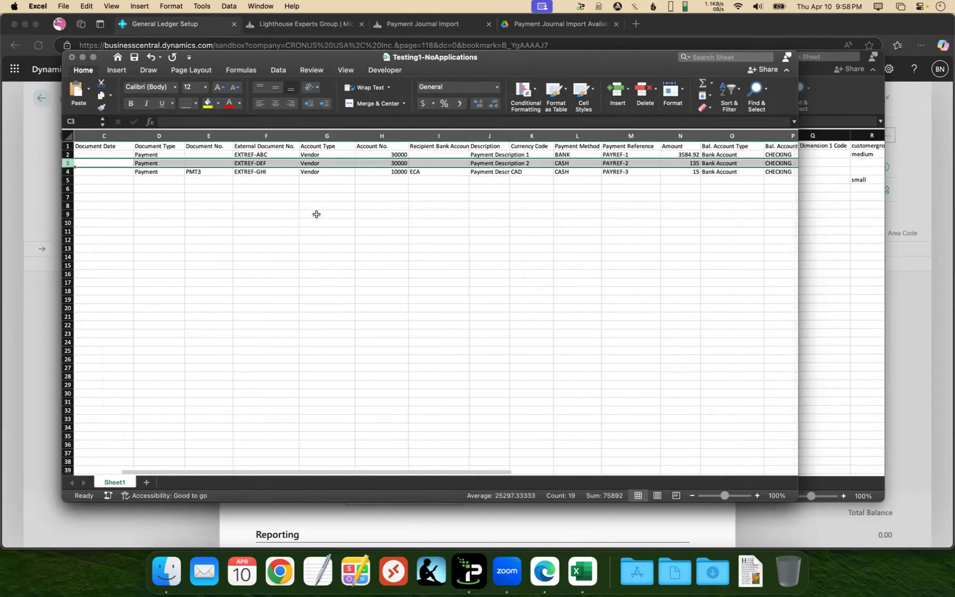
scroll(337, 199, left, 3)
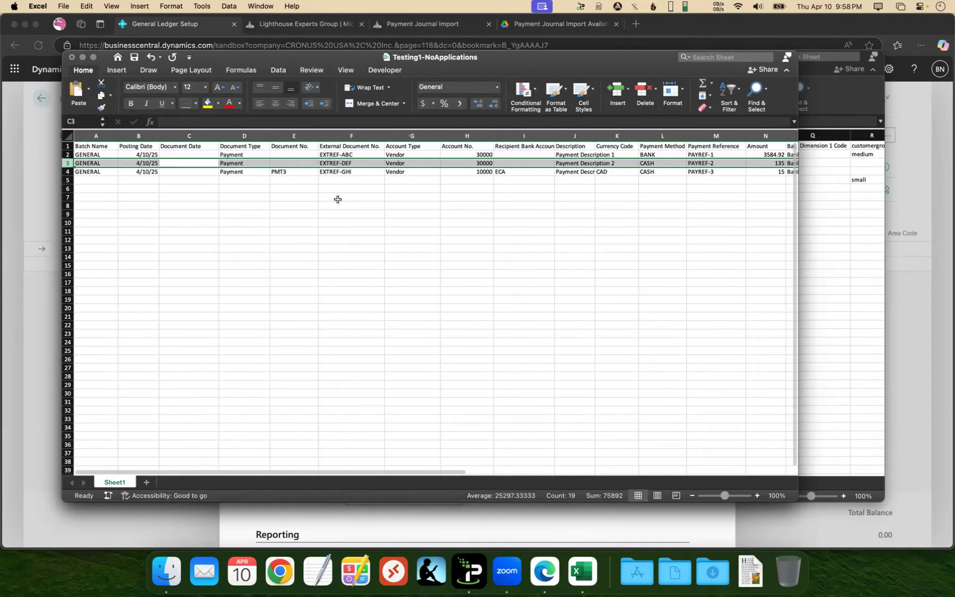
scroll(337, 199, right, 5)
scroll(337, 199, right, 4)
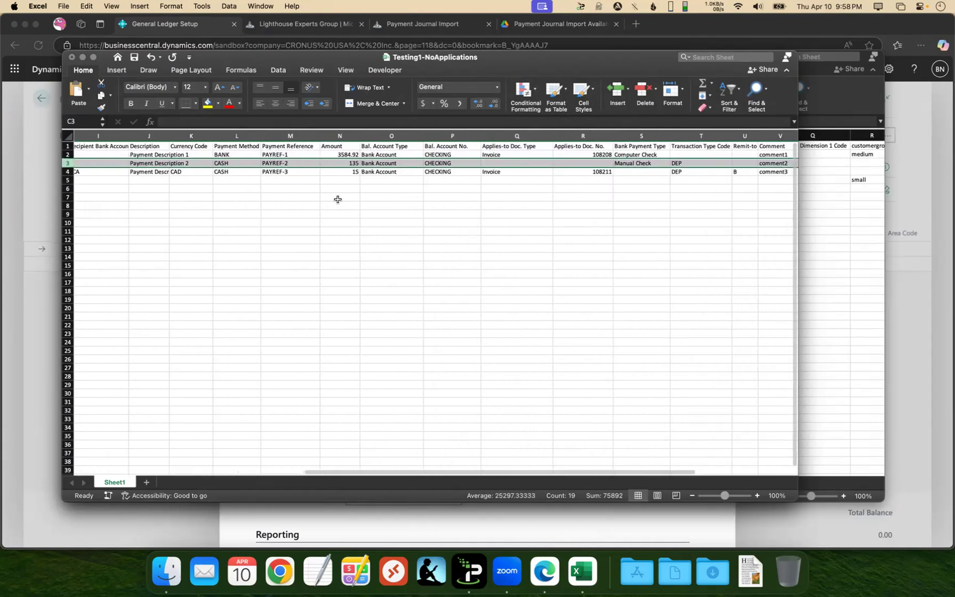
scroll(338, 199, left, 5)
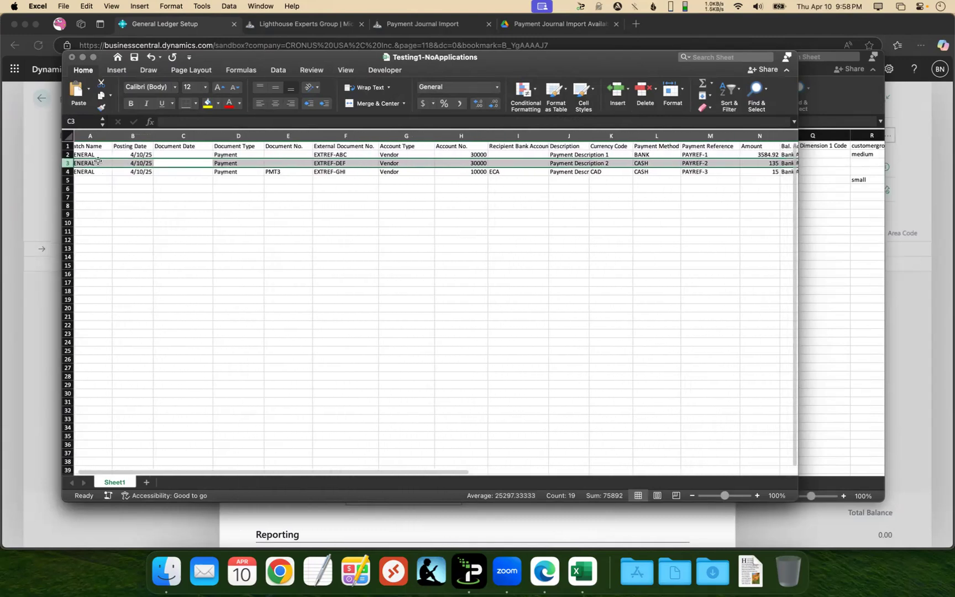
scroll(514, 165, right, 3)
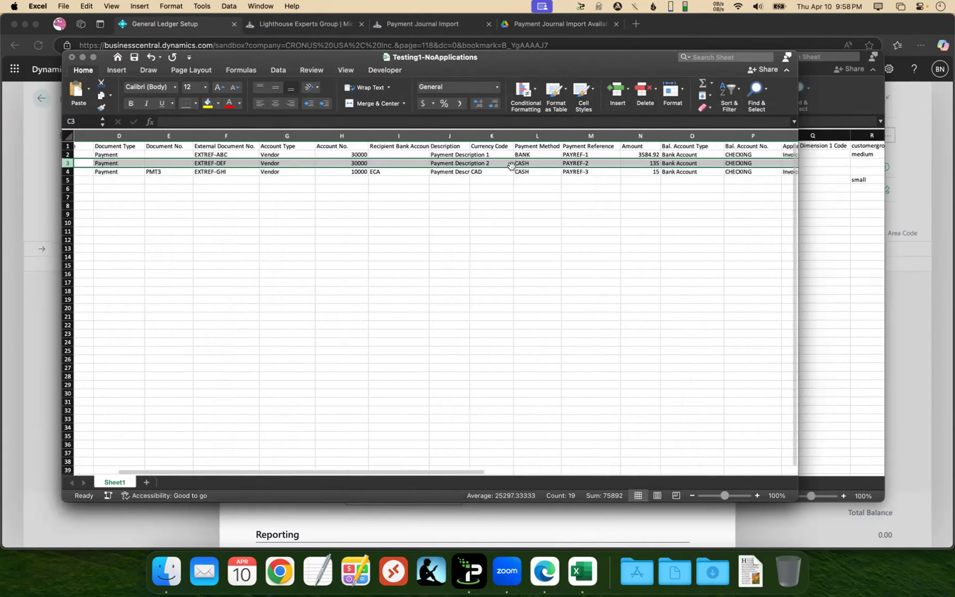
scroll(662, 232, right, 2)
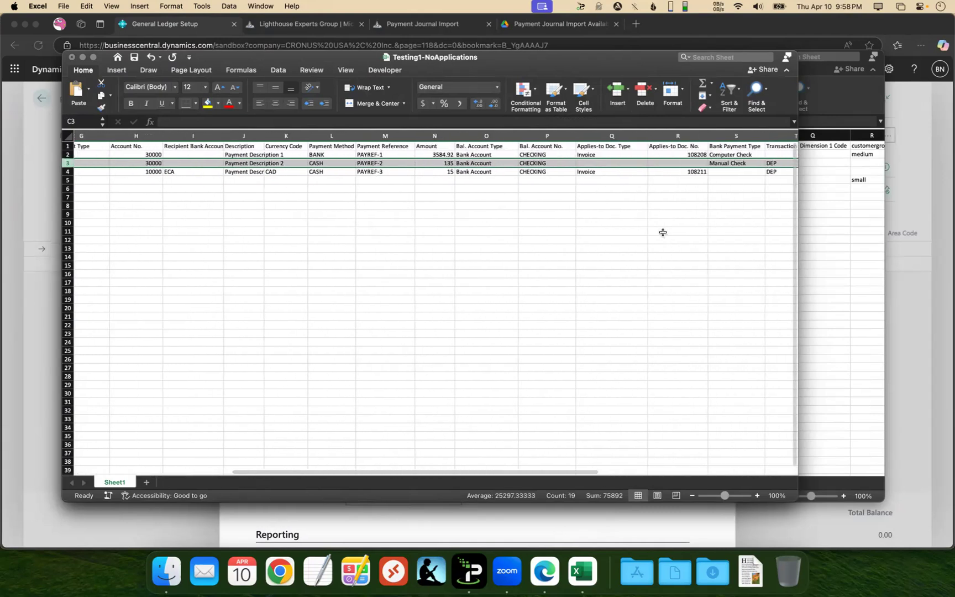
scroll(662, 232, right, 2)
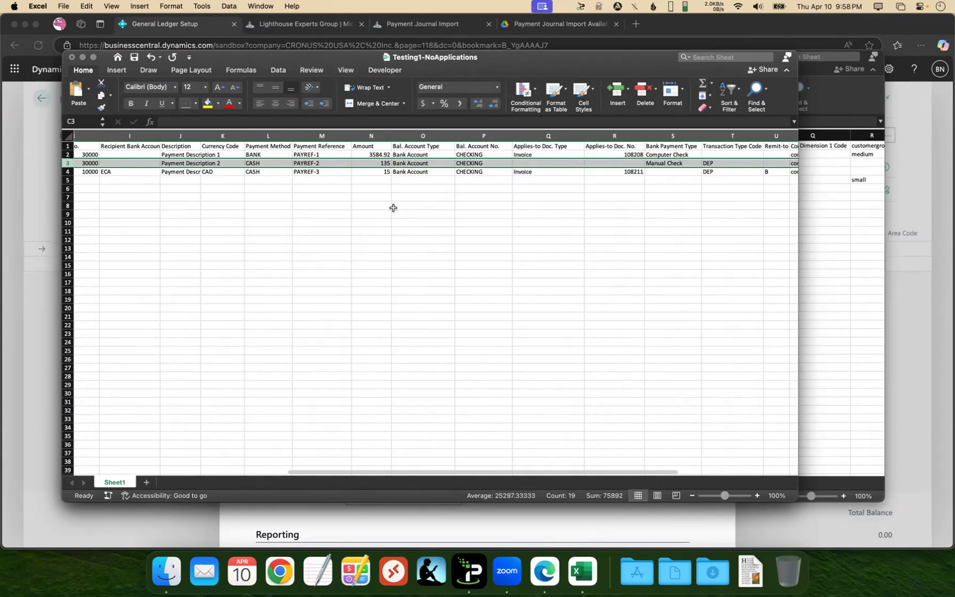
Examine the Applies-to Doc. Type and Applies-to Doc. No. entries of the first payment line and the dimension columns.
scroll(393, 207, left, 5)
scroll(393, 208, right, 6)
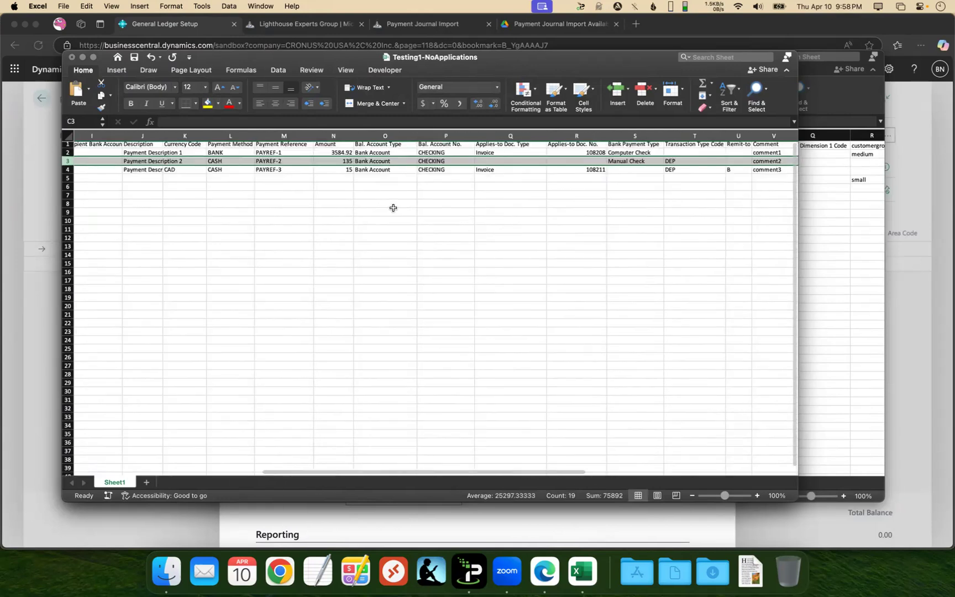
scroll(393, 207, right, 5)
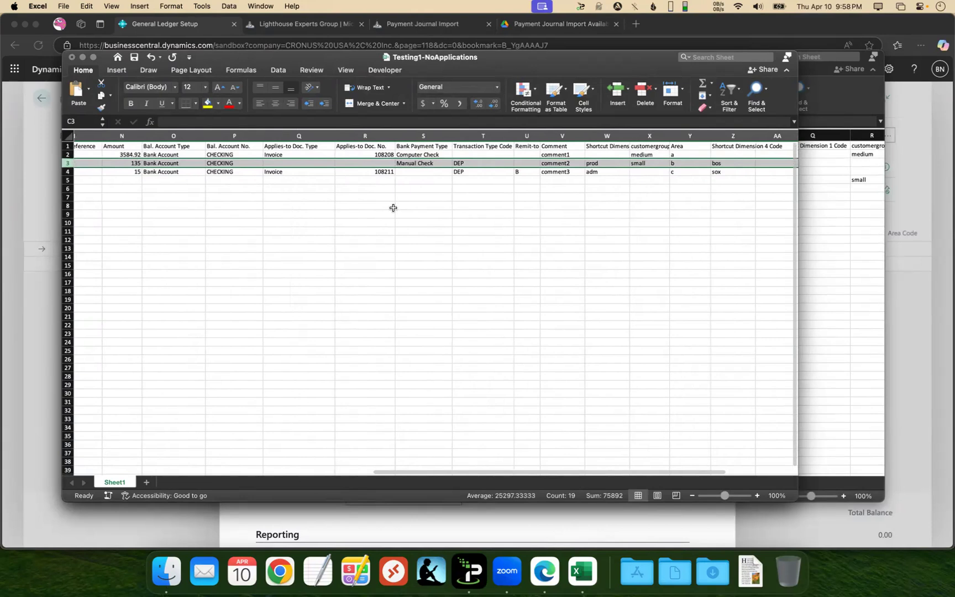
click(320, 153)
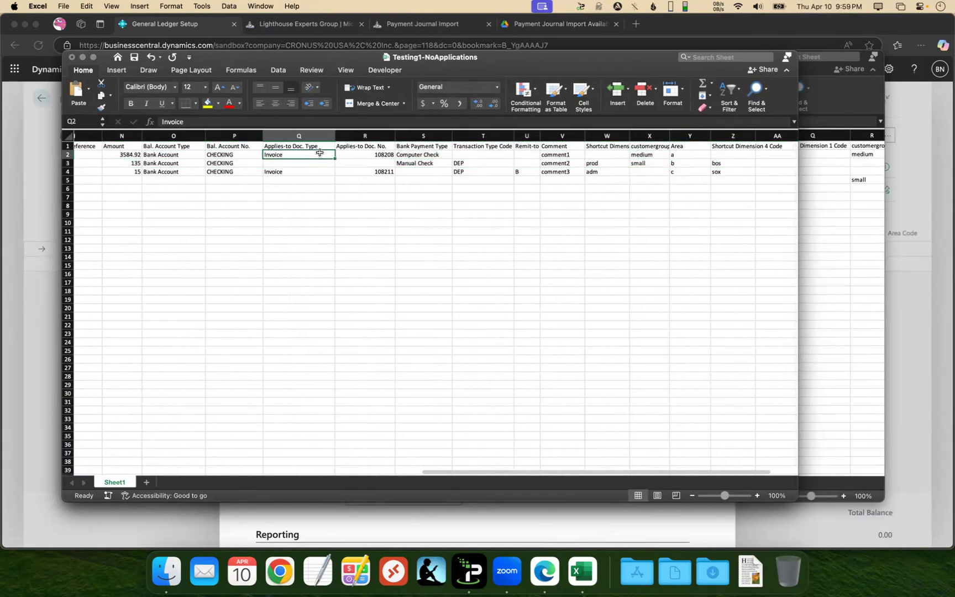
click(378, 154)
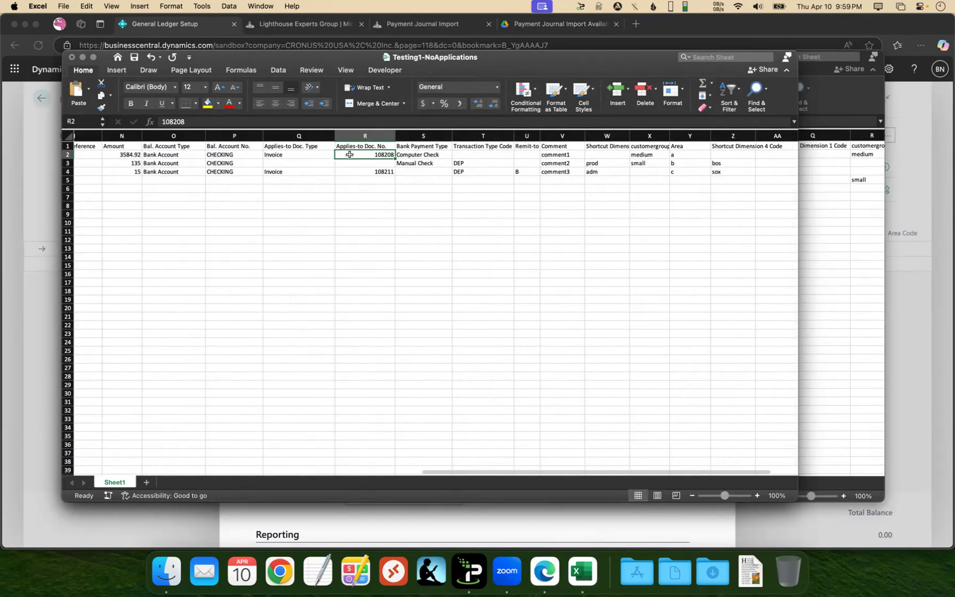
click(301, 155)
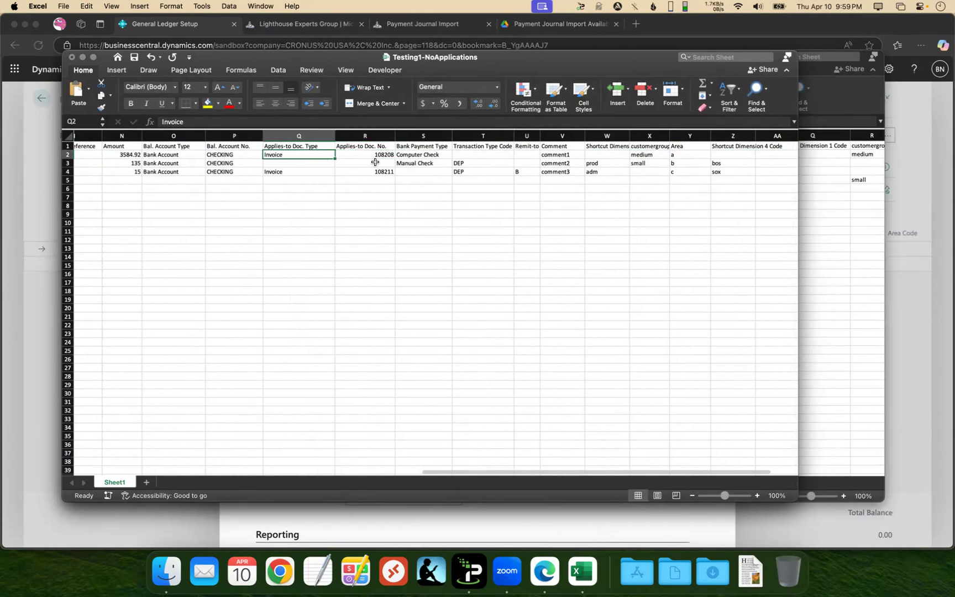
scroll(375, 162, left, 5)
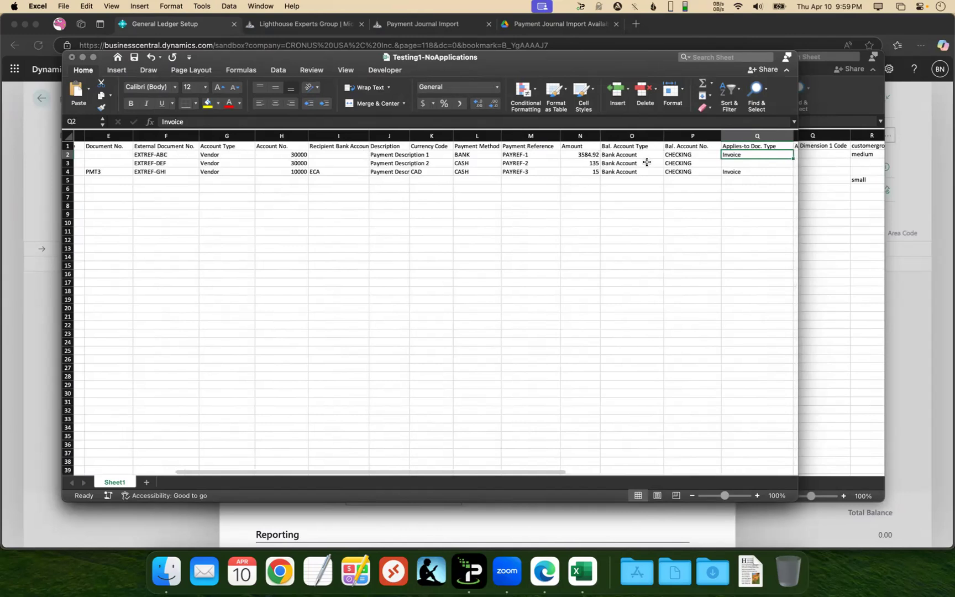
Examine the Applies-to Doc. Type and Applies-to Doc. No. entries of the payment lines in rows 2 and 4.
scroll(647, 162, right, 4)
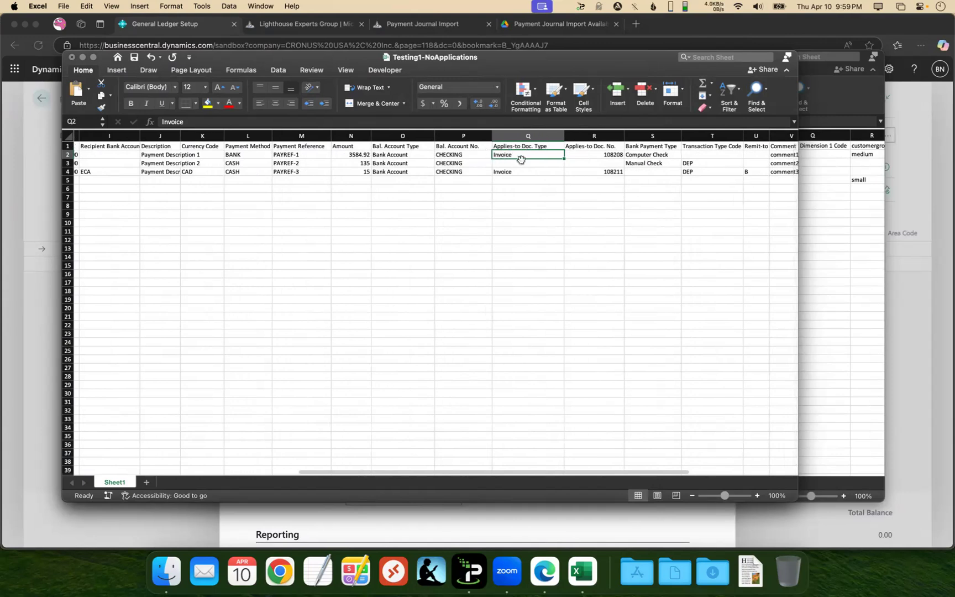
click(611, 155)
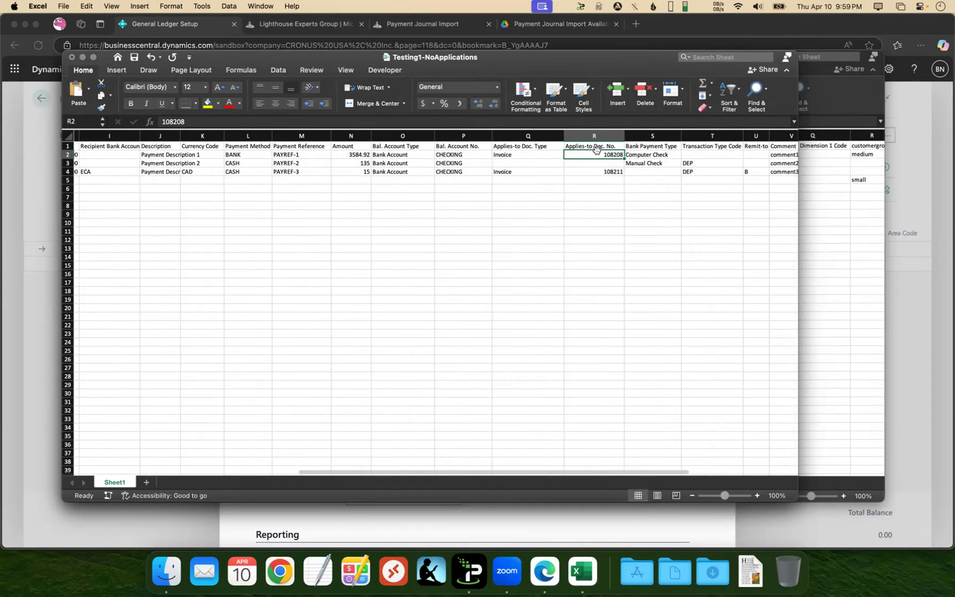
super+click(610, 171)
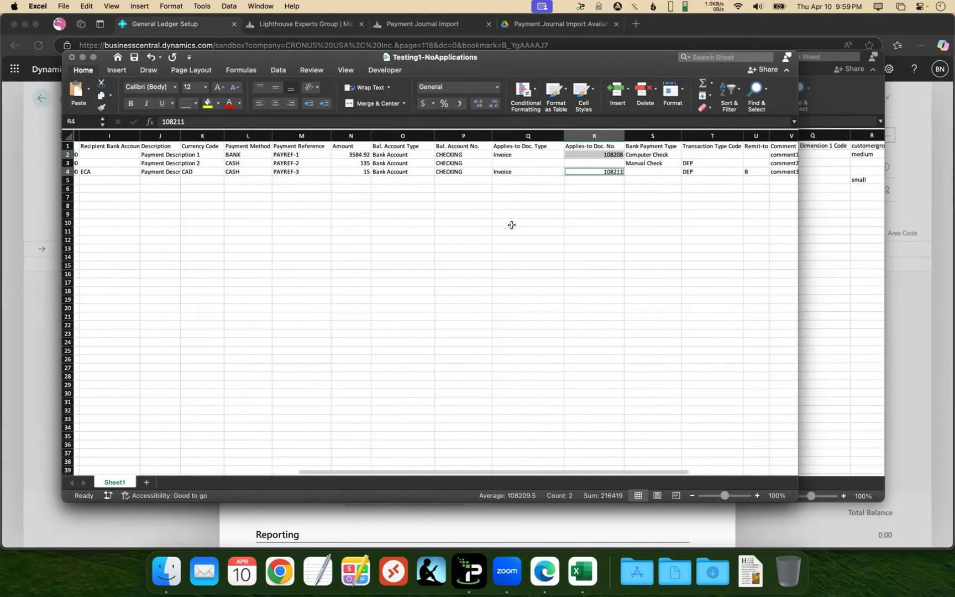
click(534, 171)
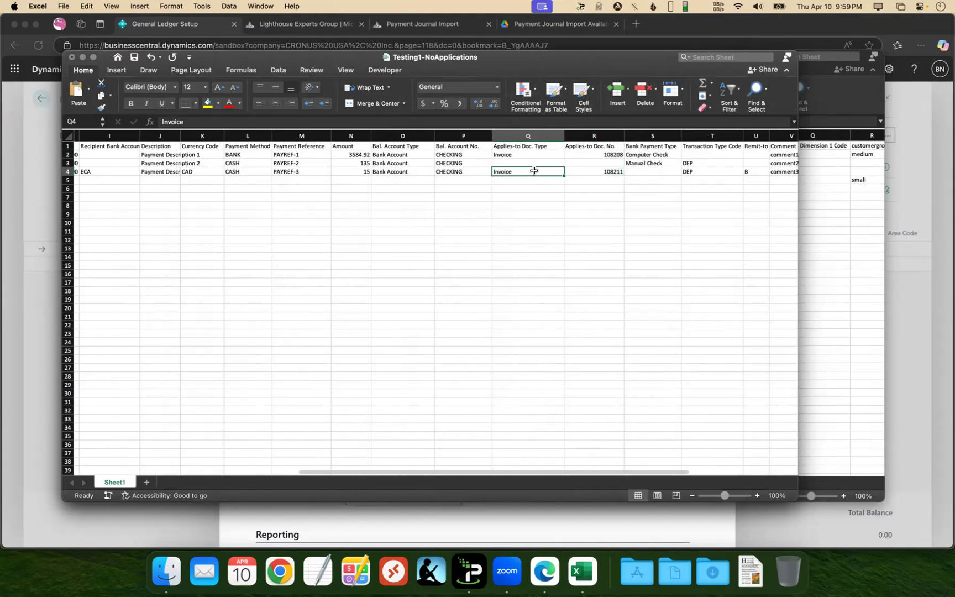
click(605, 171)
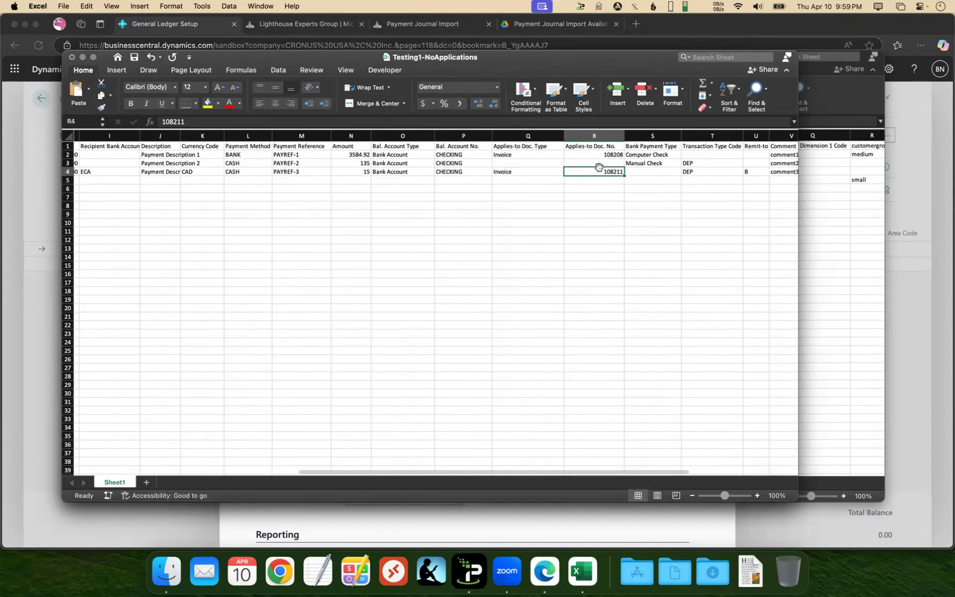
Switch to the Testing2-Applications workbook and examine the payment line in row 2 with the application lines in rows 3 and 4.
click(836, 235)
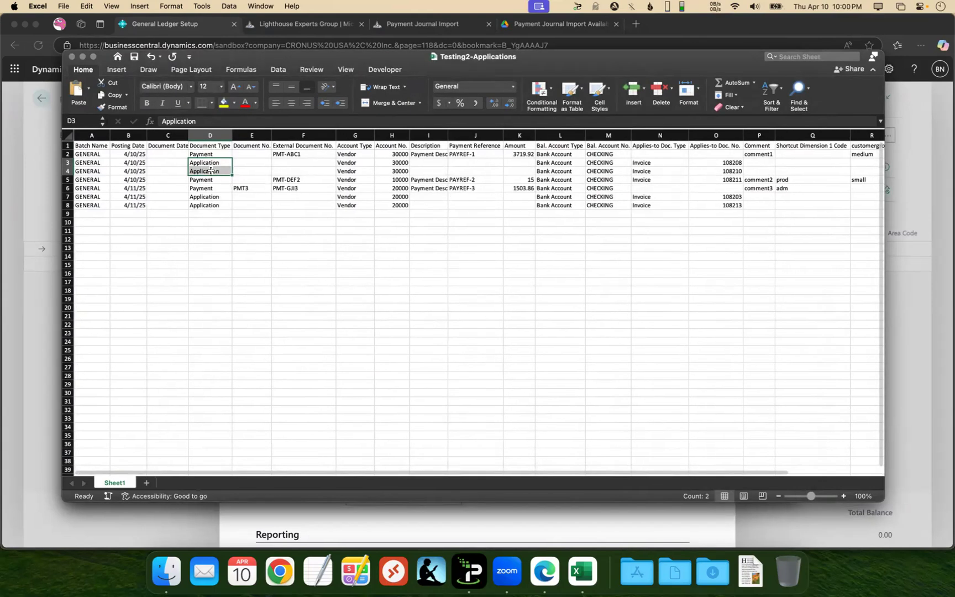
click(68, 154)
click(68, 163)
click(67, 171)
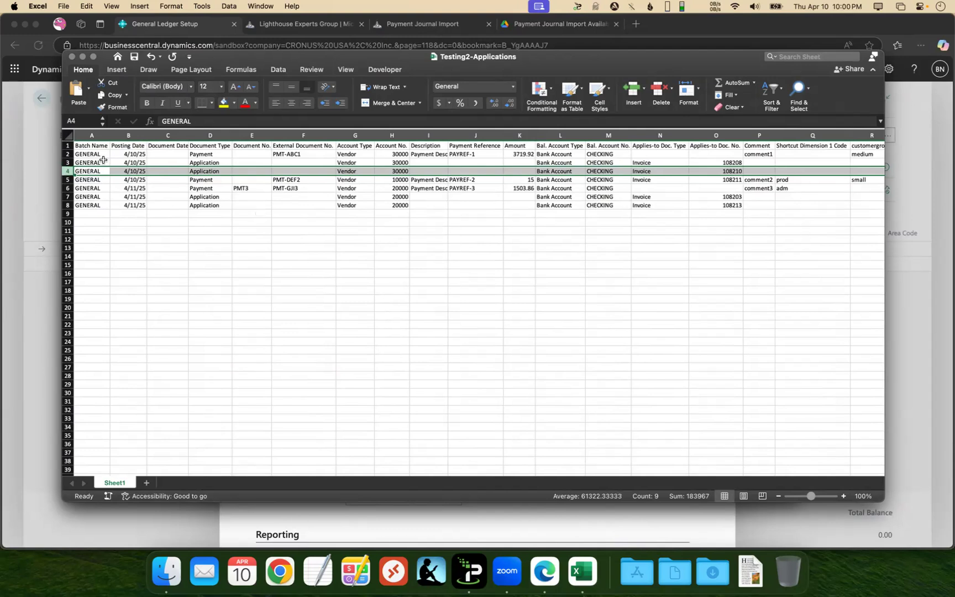
click(69, 162)
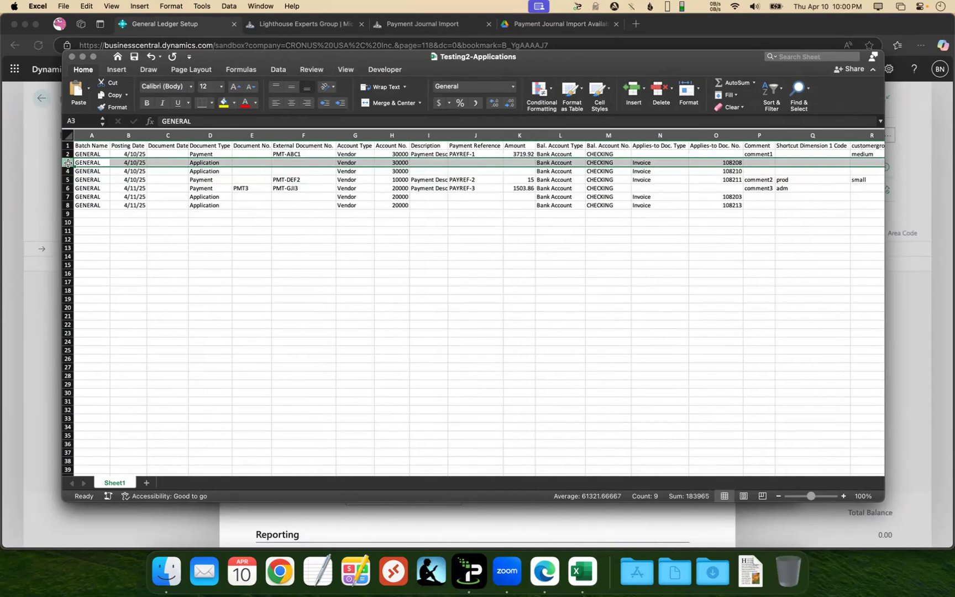
View the Apply Entries action on Business Central's Payment Journals page, and return to the Document Type in row 3 of the Testing2-Applications workbook.
click(17, 228)
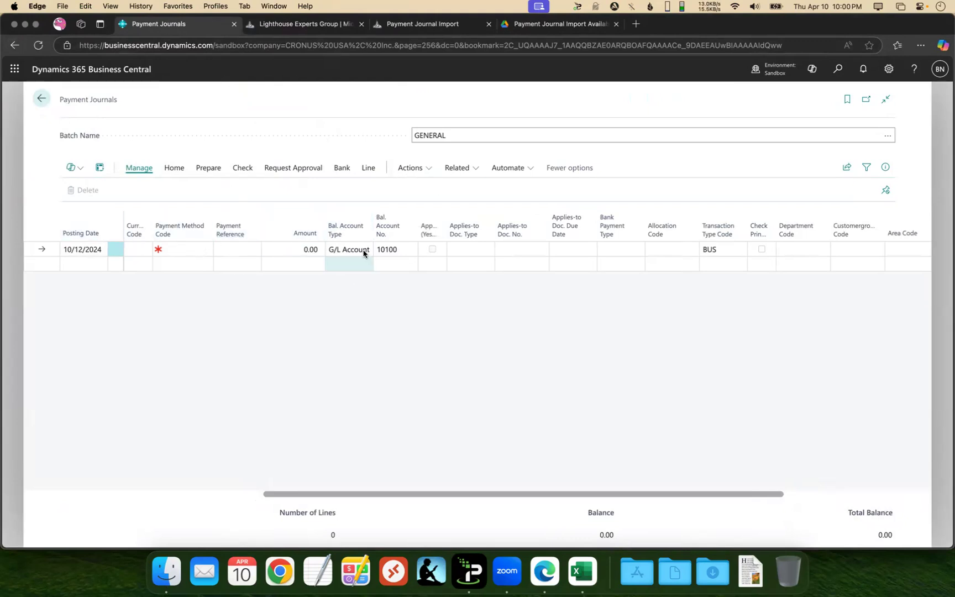
click(173, 168)
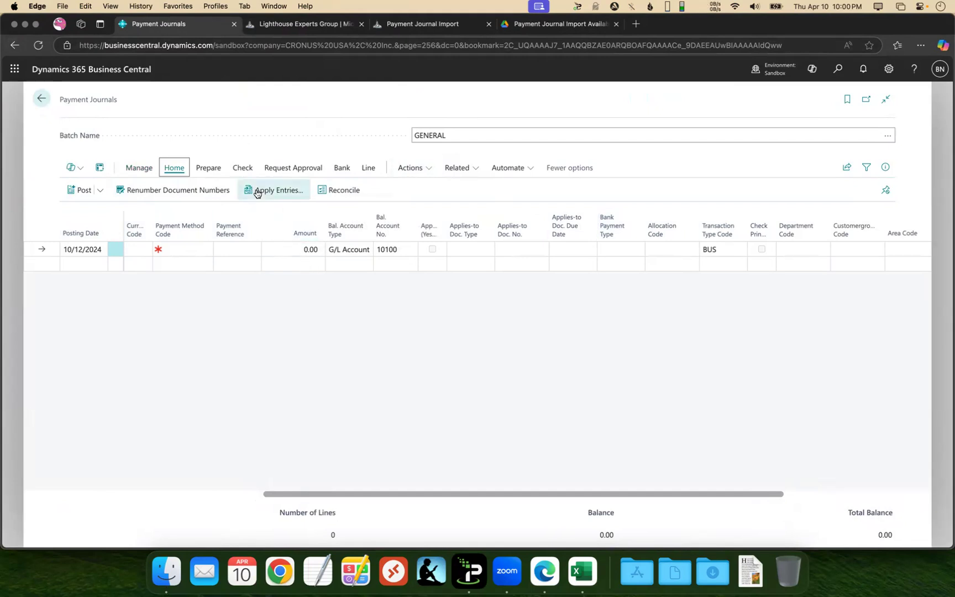
click(582, 572)
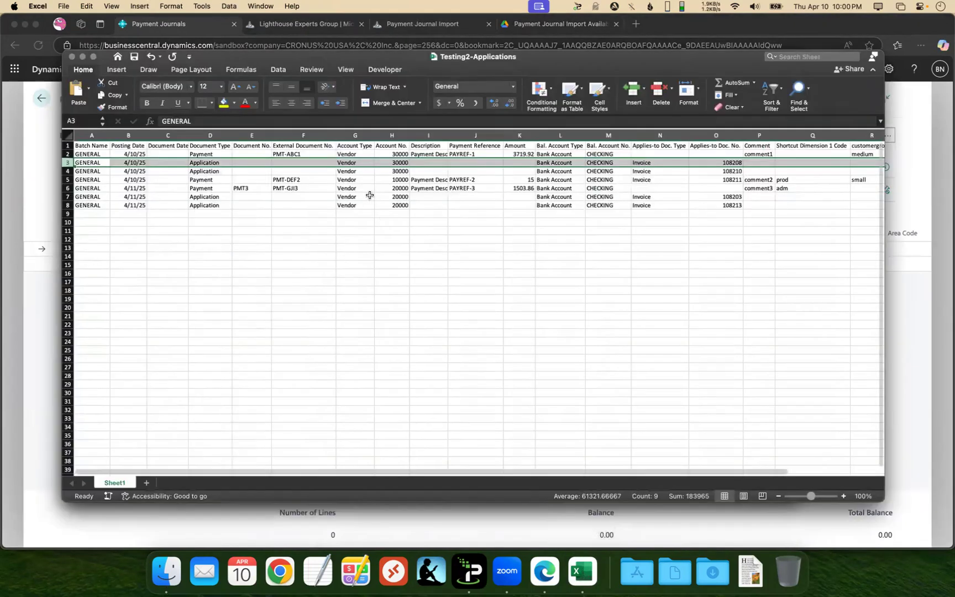
click(303, 221)
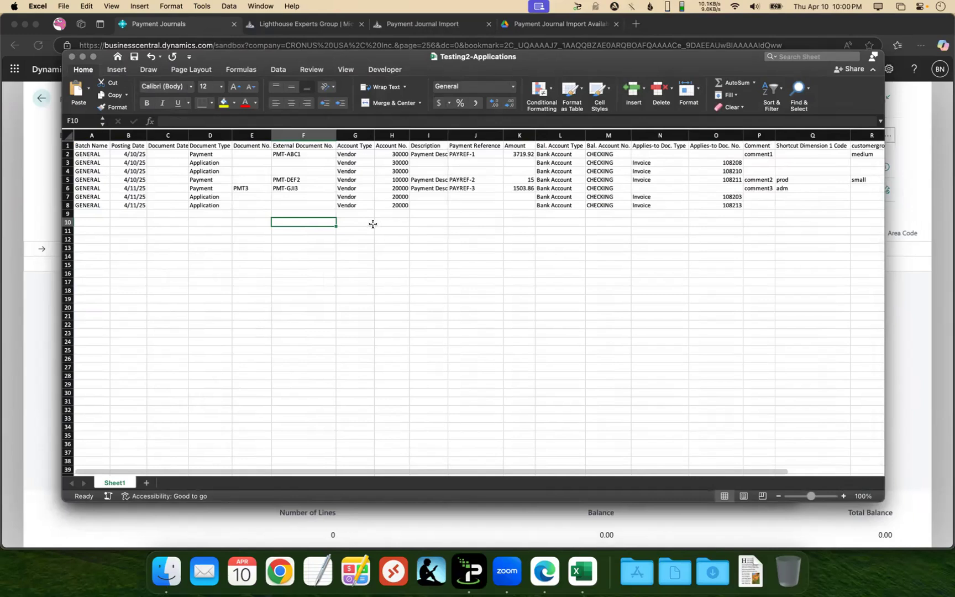
click(216, 164)
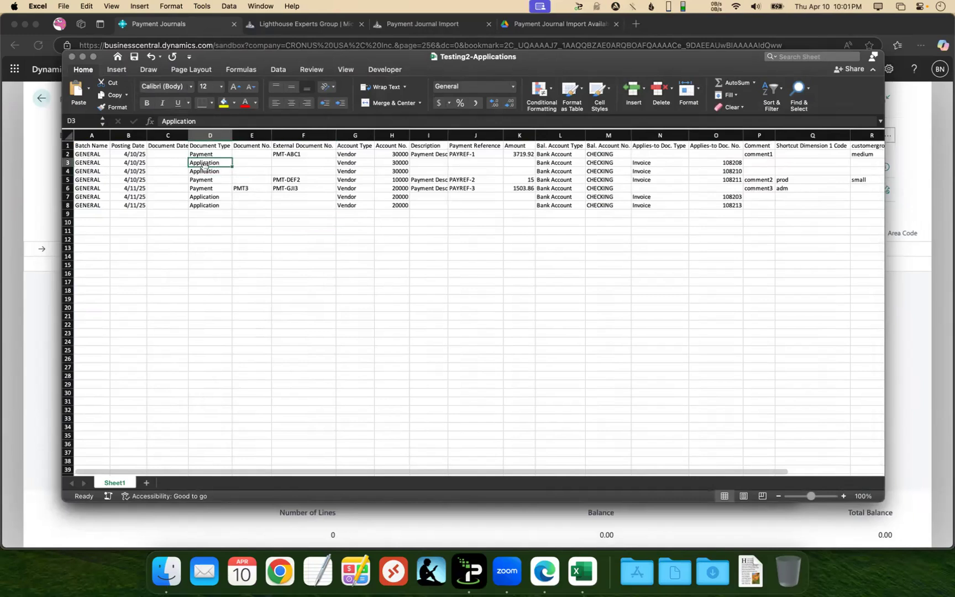
Switch to Business Central and examine the Document Type options of the payment journal line without changing the selection.
click(51, 287)
scroll(204, 256, left, 10)
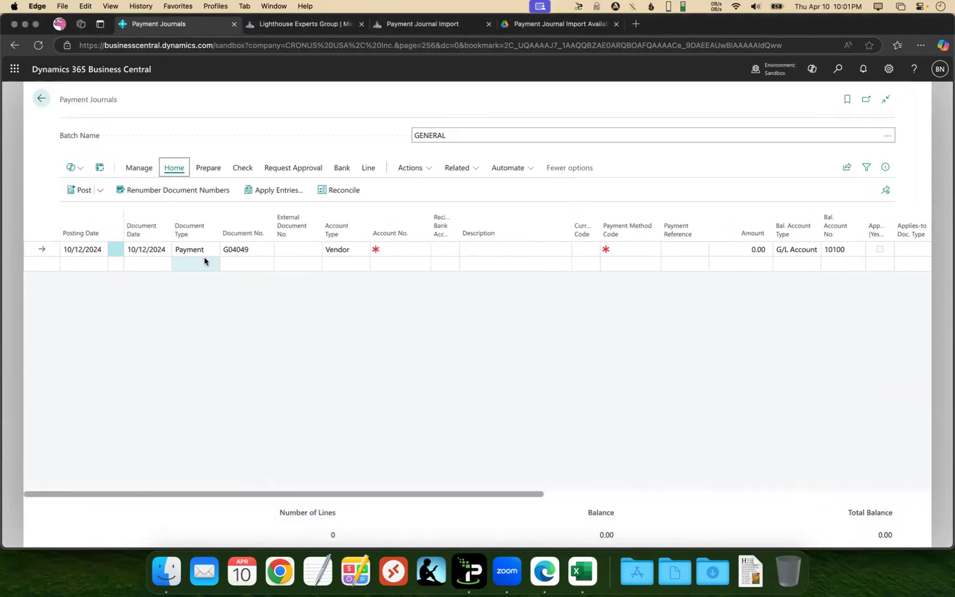
click(207, 249)
click(207, 249)
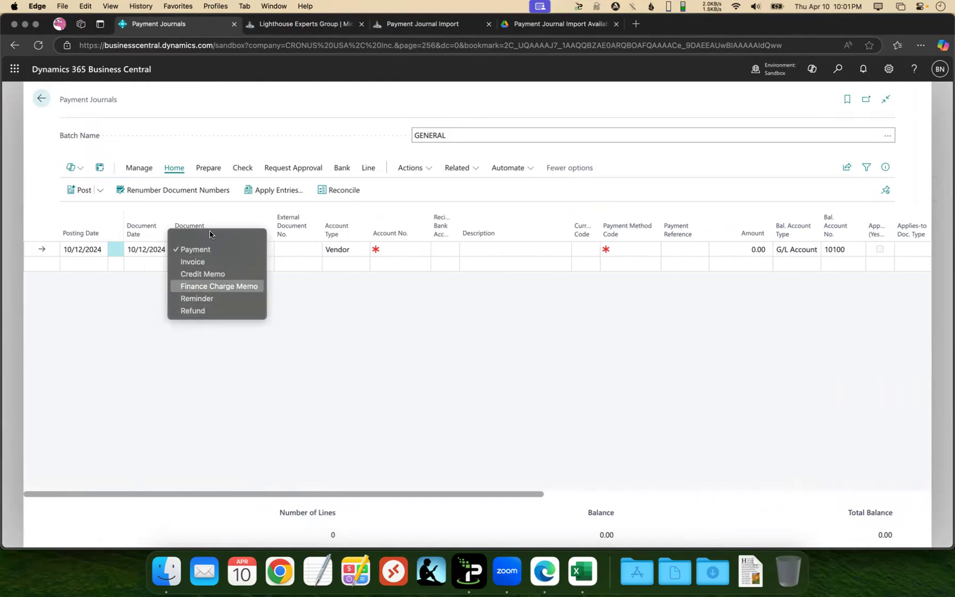
click(367, 366)
Return to the Testing2-Applications workbook and compare the Document Type entries of rows 2 to 4, viewing those rows as one group.
click(582, 572)
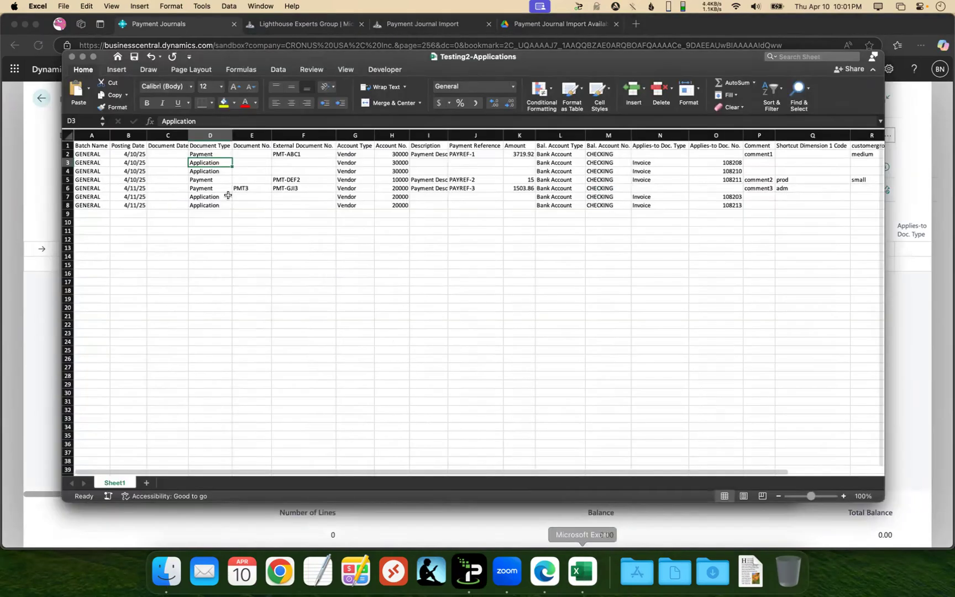
click(209, 169)
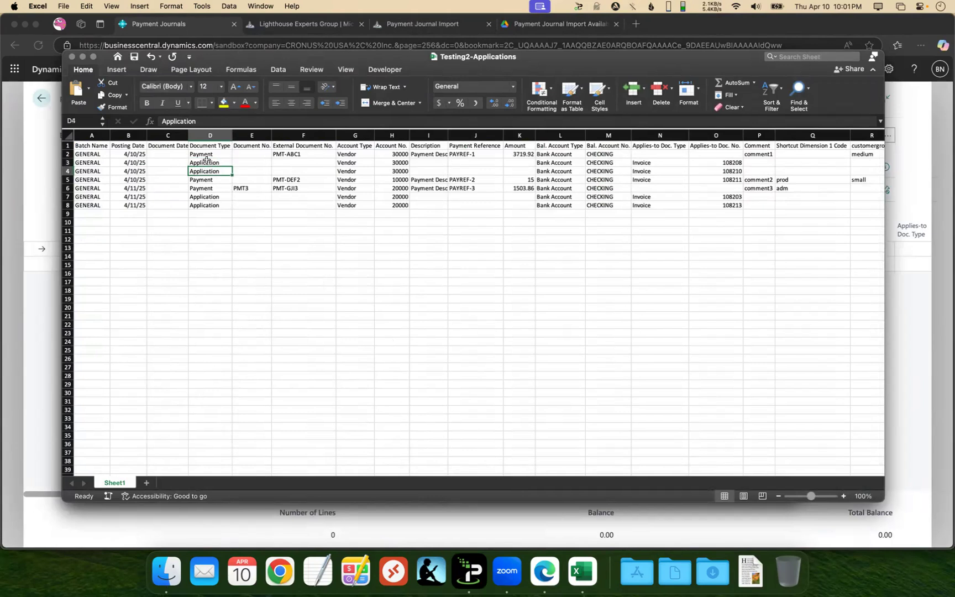
click(219, 163)
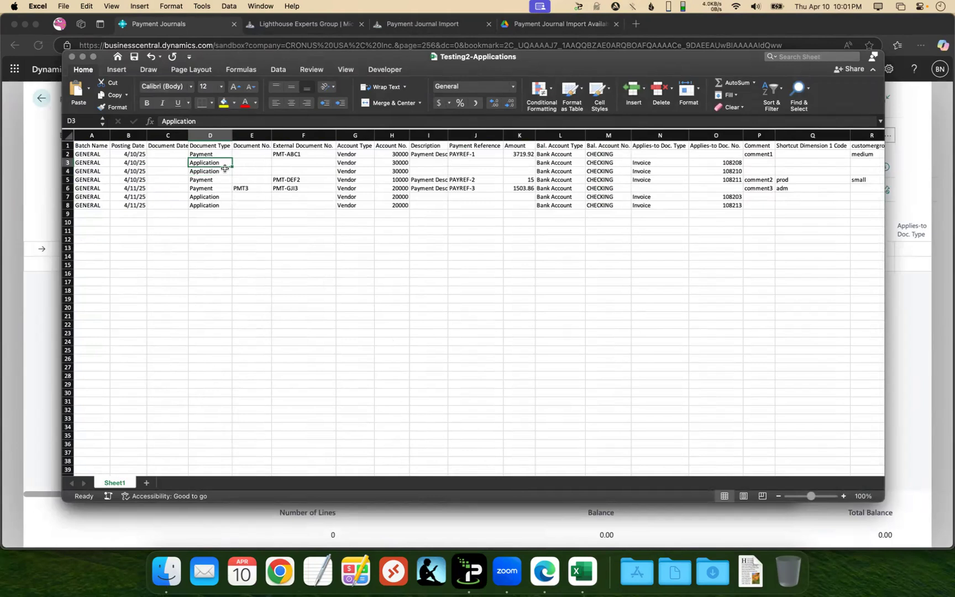
click(209, 154)
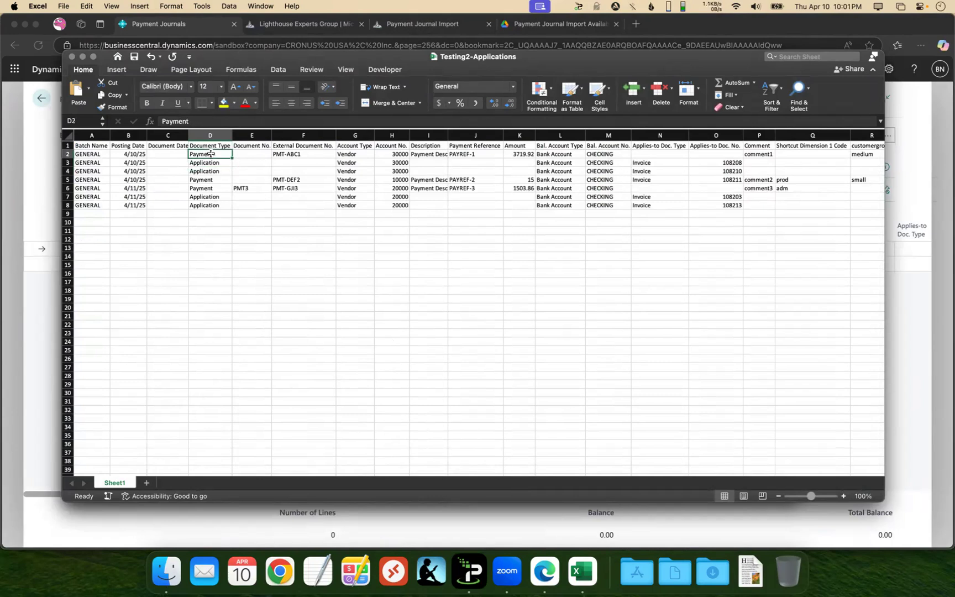
click(68, 162)
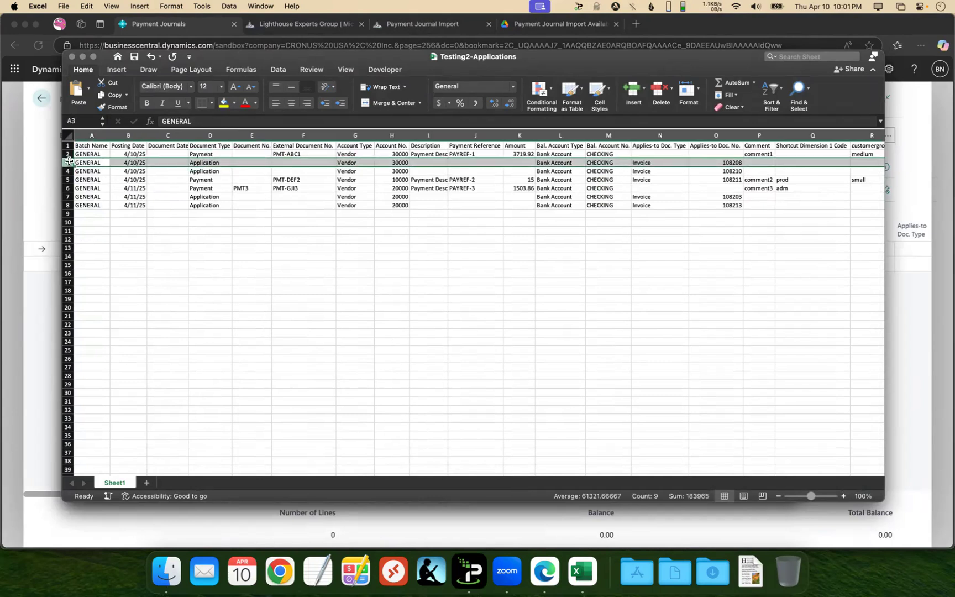
click(68, 155)
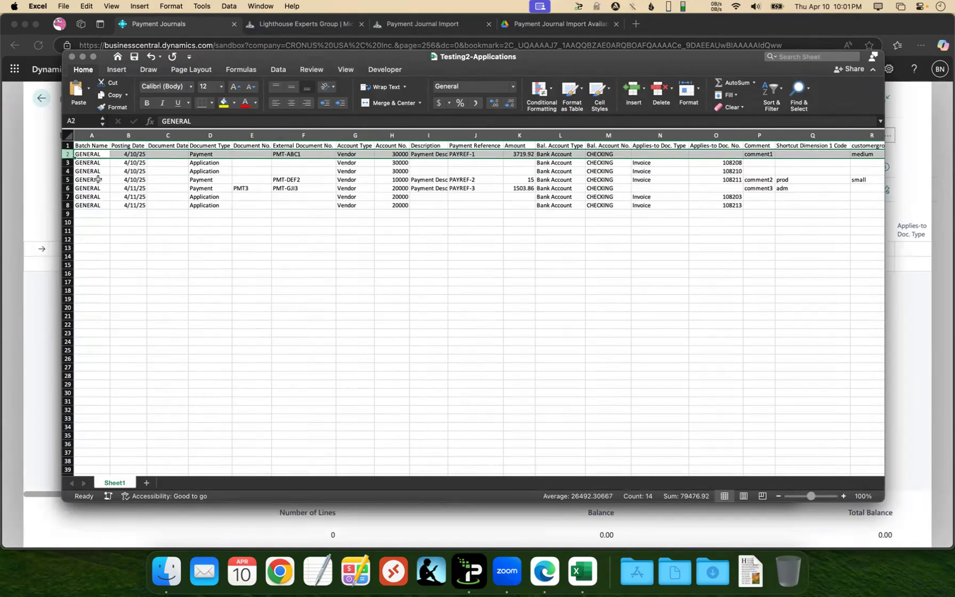
shift+click(68, 171)
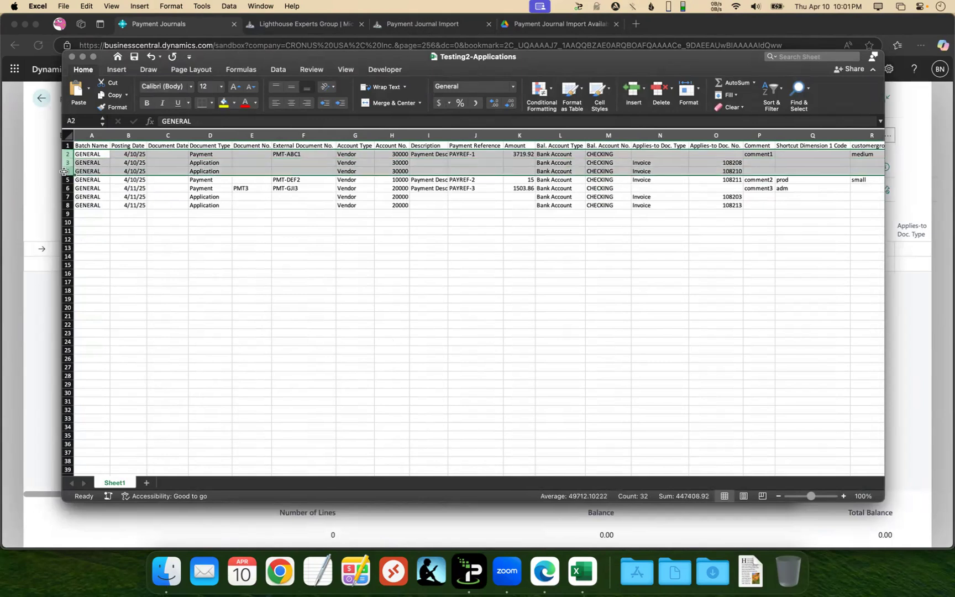
click(203, 163)
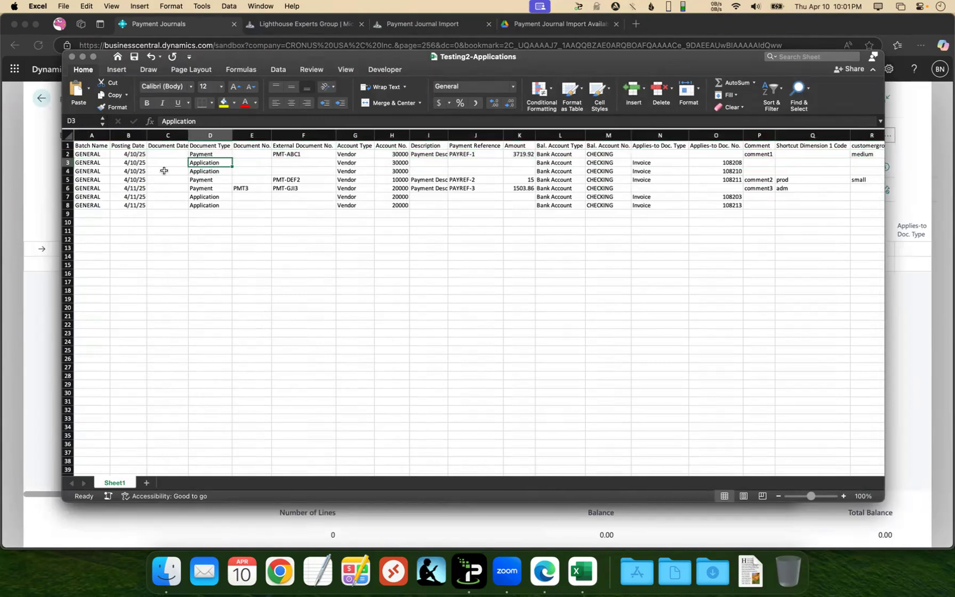
Go through the order of the header row, the first payment line and its two application lines beneath it.
click(68, 154)
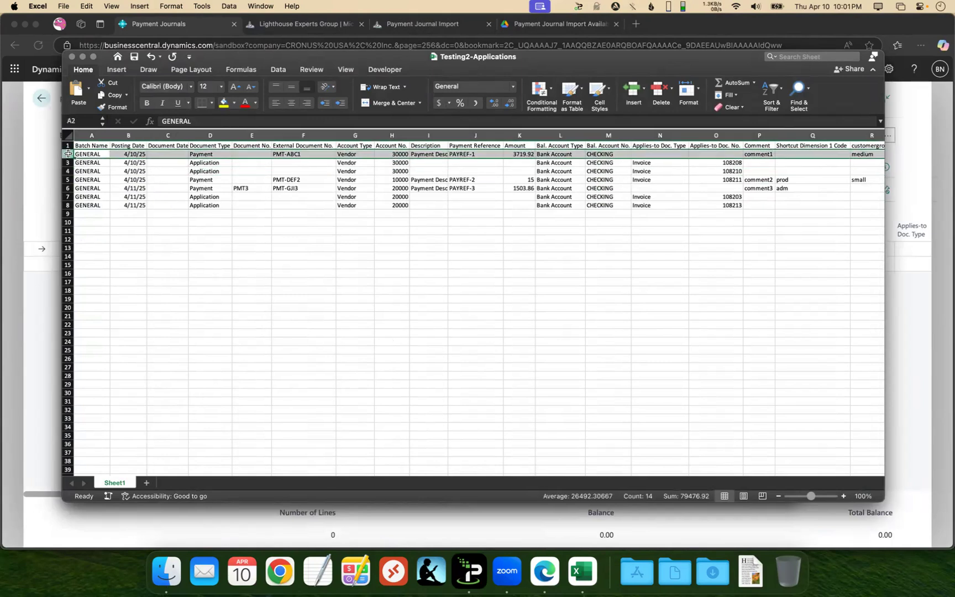
click(67, 162)
click(67, 171)
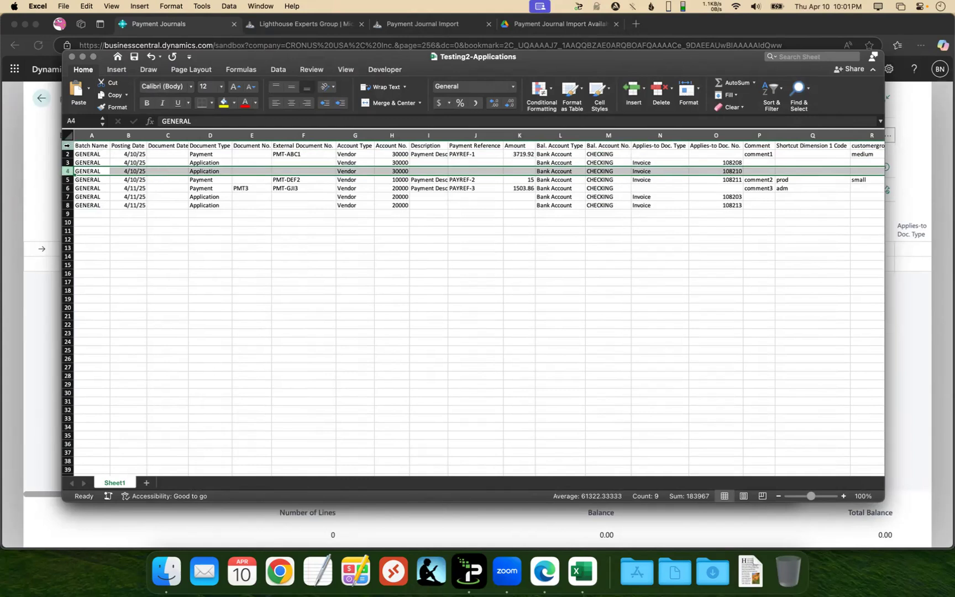
click(67, 145)
click(67, 154)
click(67, 162)
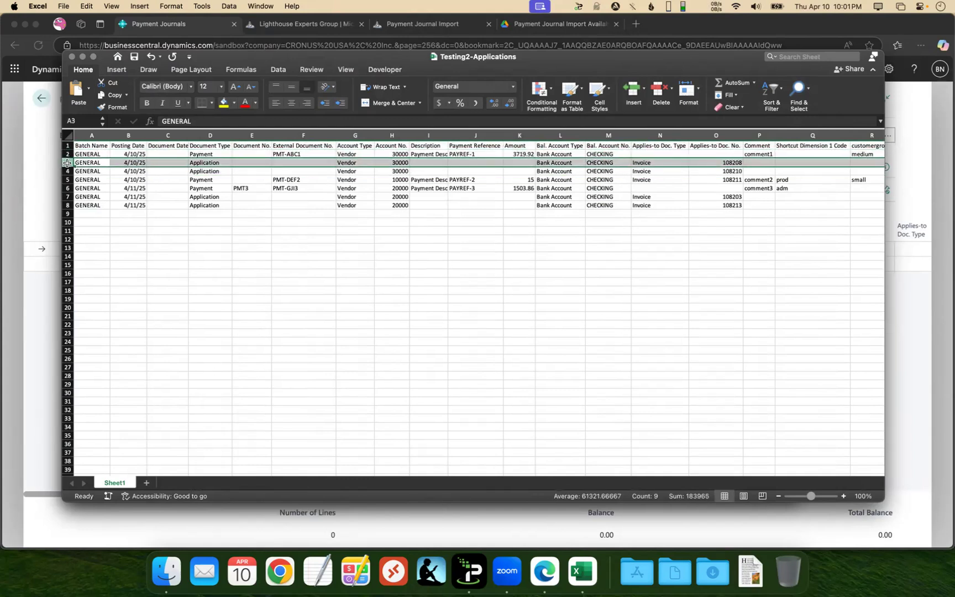
click(67, 171)
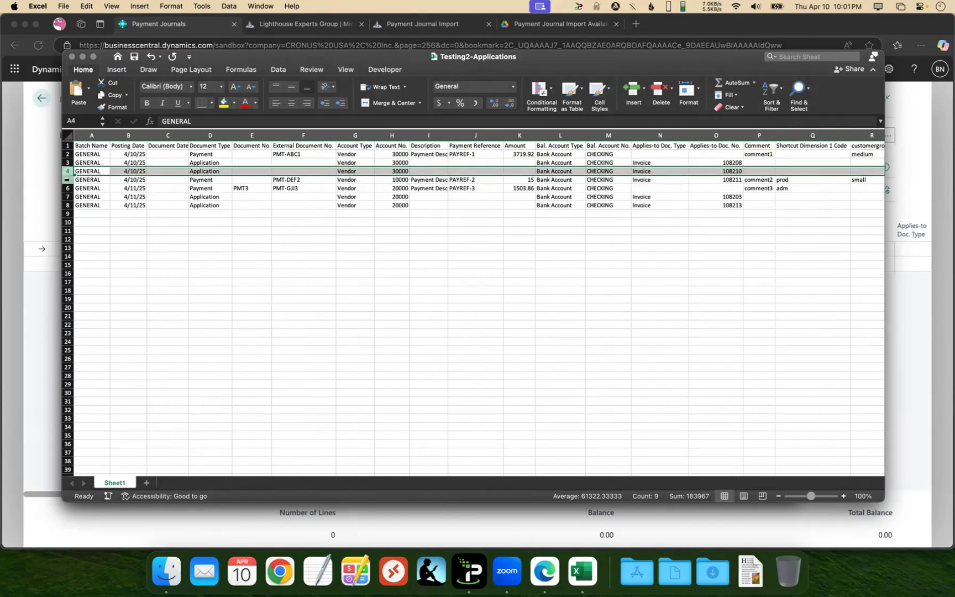
Examine the payment lines in rows 5 and 6 and the application lines in rows 7 and 8.
click(66, 179)
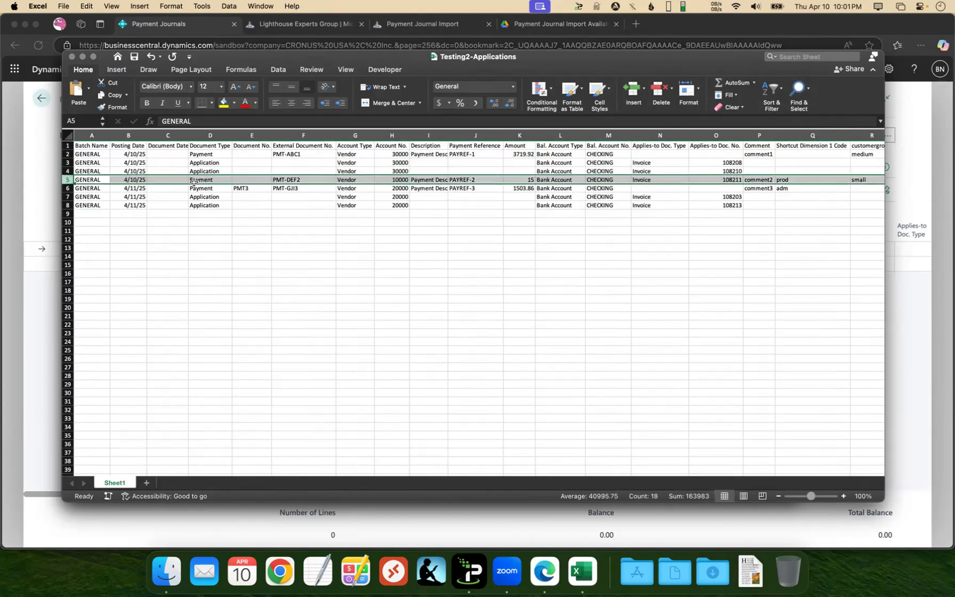
click(67, 188)
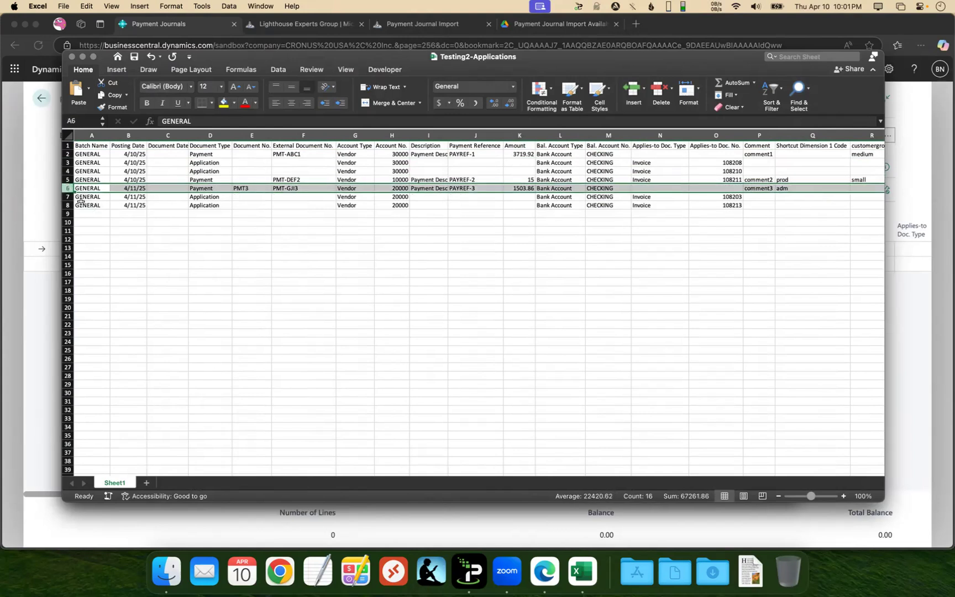
click(67, 196)
click(67, 205)
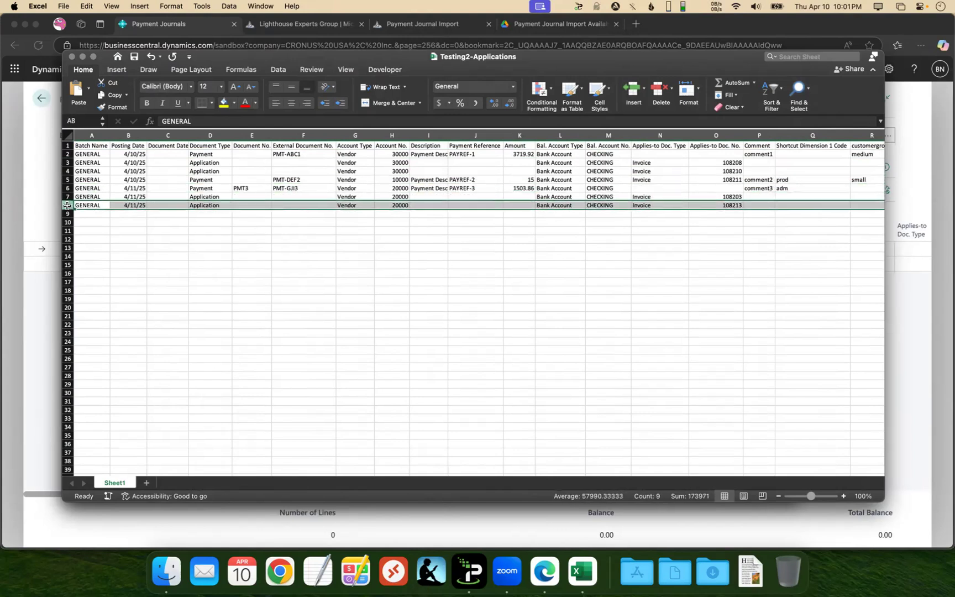
click(67, 197)
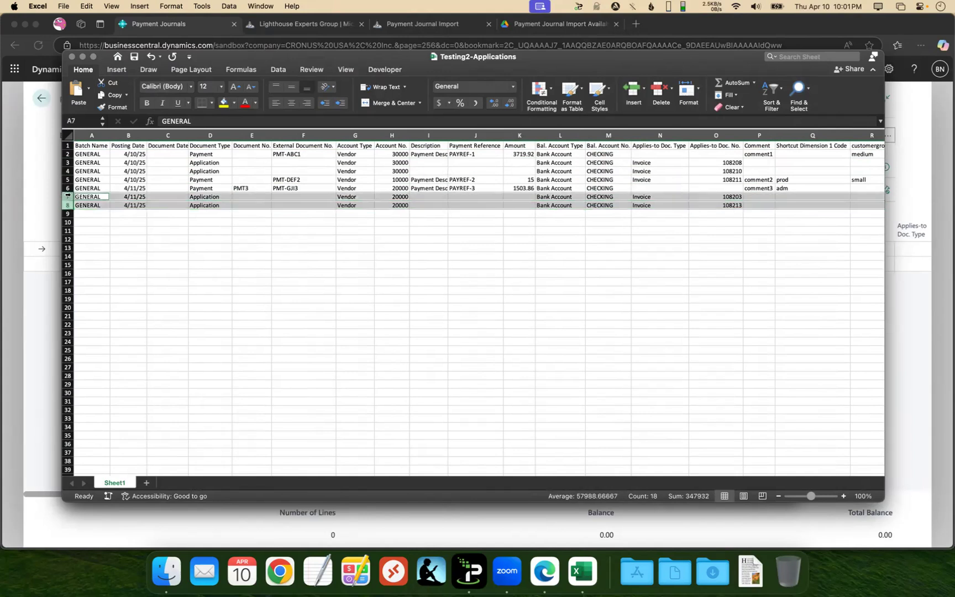
Compare the Document Type of the payment in row 6 with those of the application lines in rows 7 and 8.
click(201, 188)
click(205, 197)
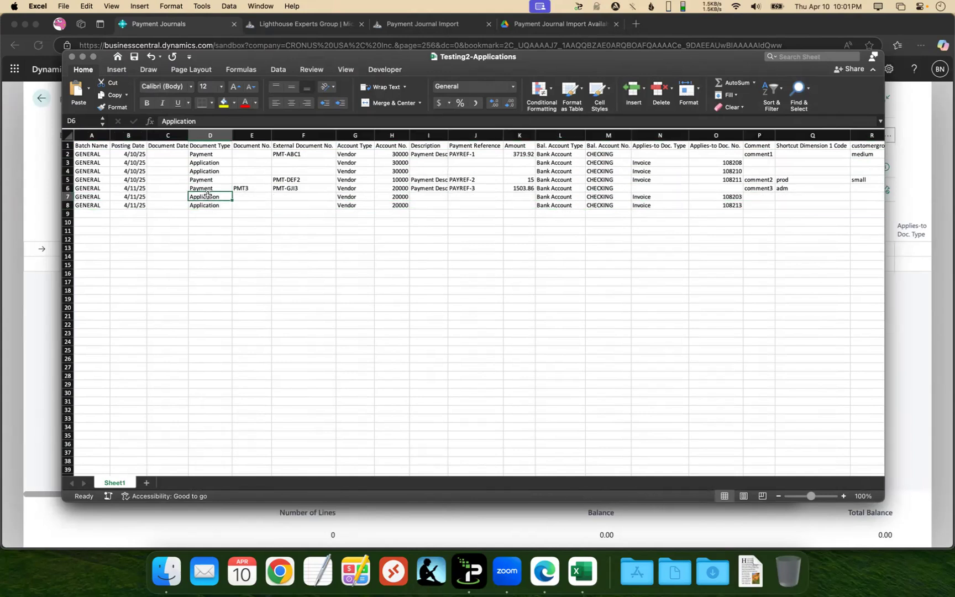
super+click(207, 205)
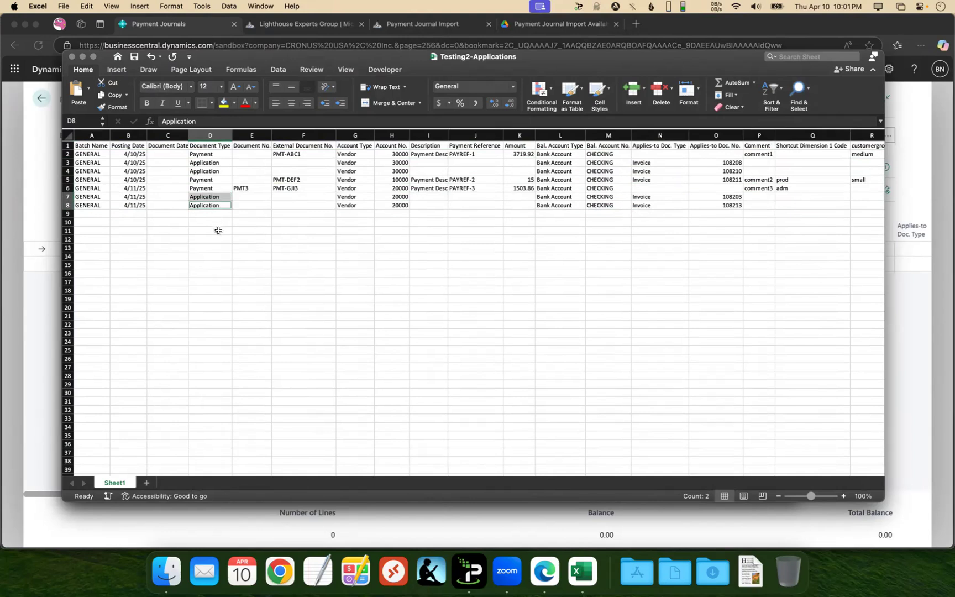
click(220, 239)
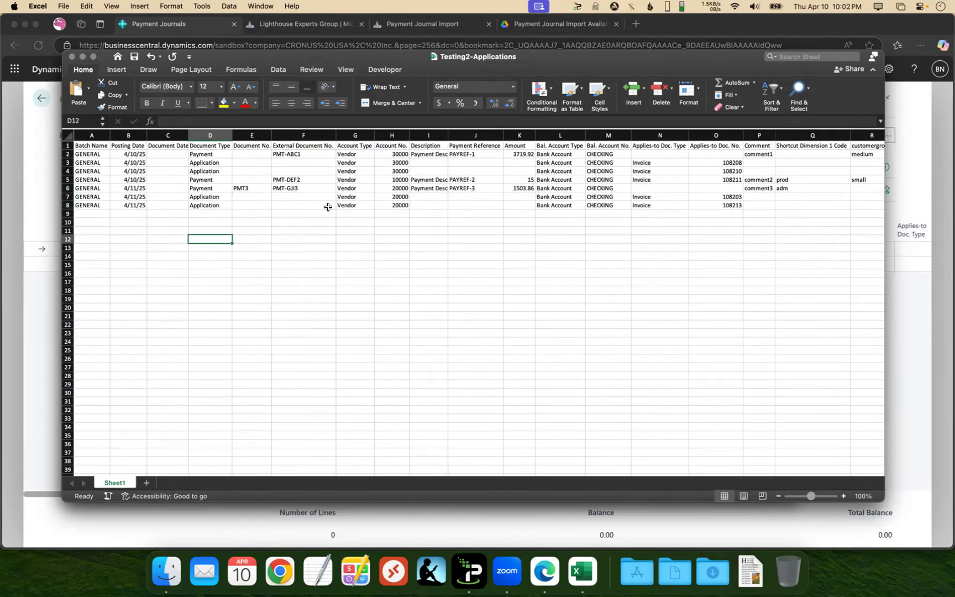
click(204, 197)
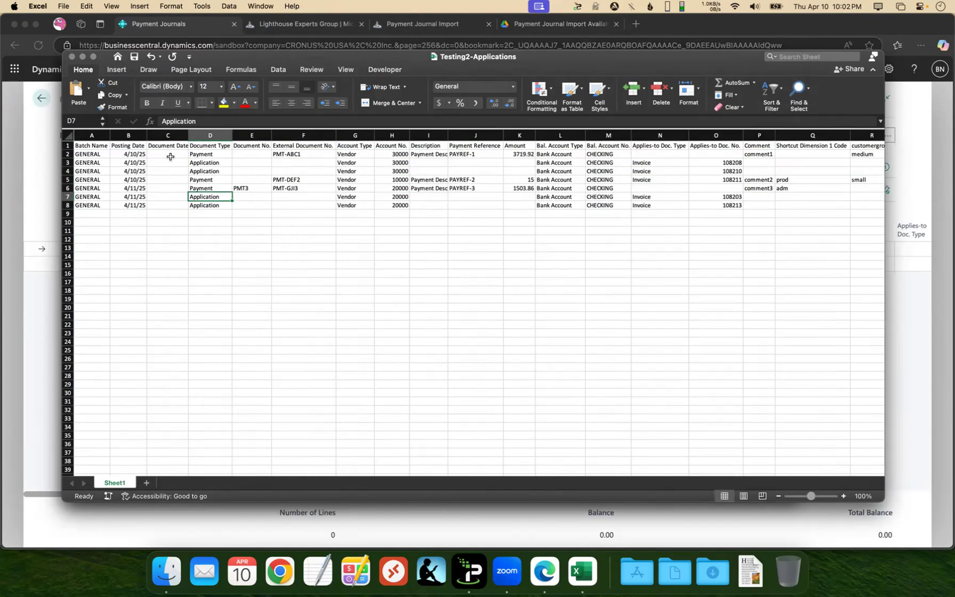
Examine the payment line in row 2 and the Batch Name, Posting Date, Document Type, Account and Bal. Account columns.
click(67, 154)
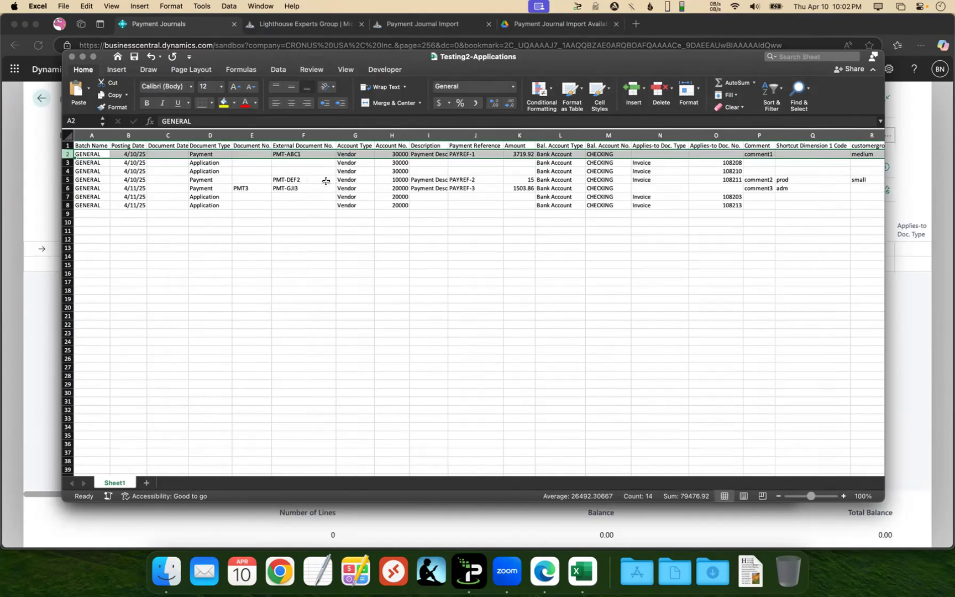
click(67, 135)
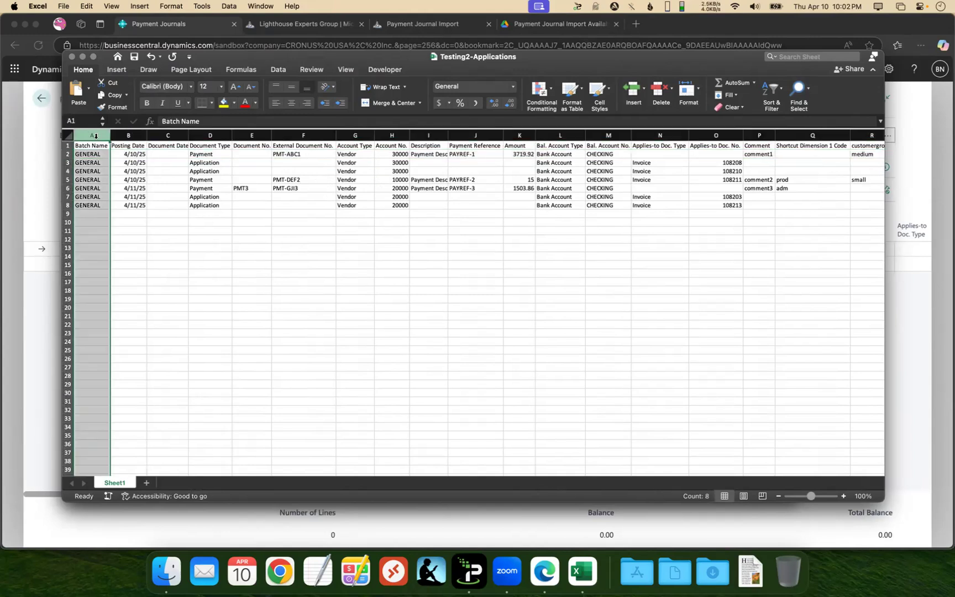
click(128, 134)
click(227, 135)
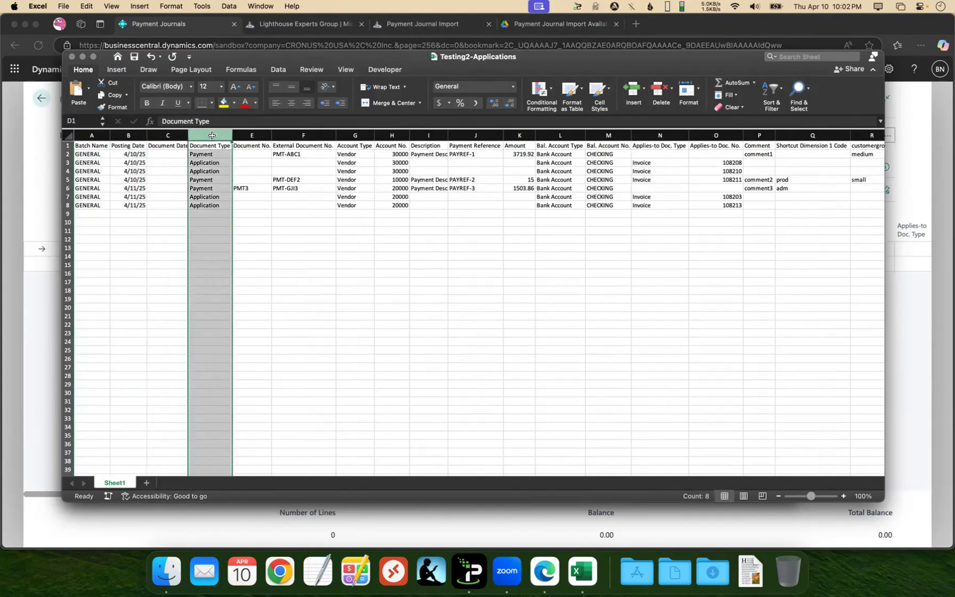
click(358, 136)
click(389, 134)
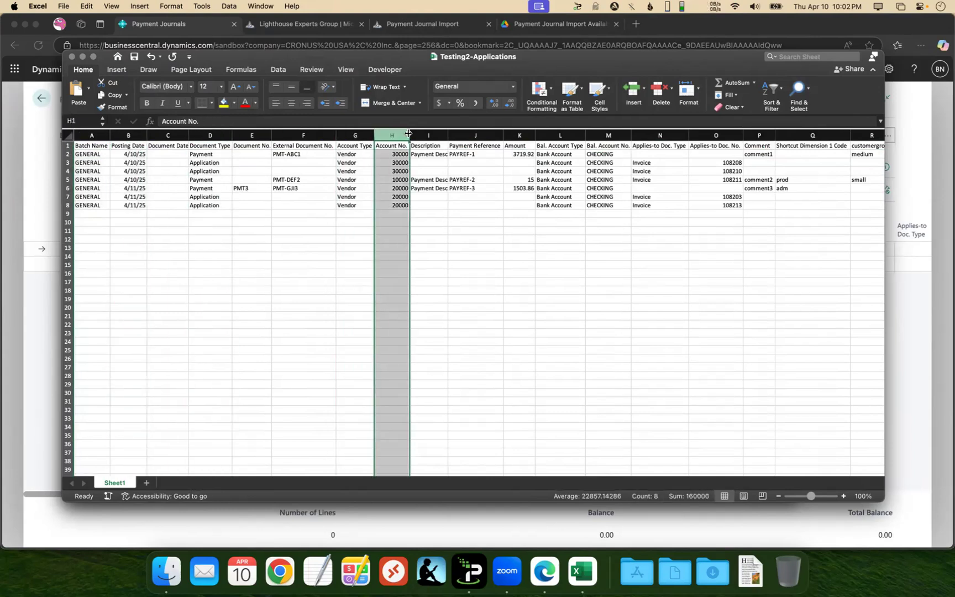
click(560, 135)
click(608, 135)
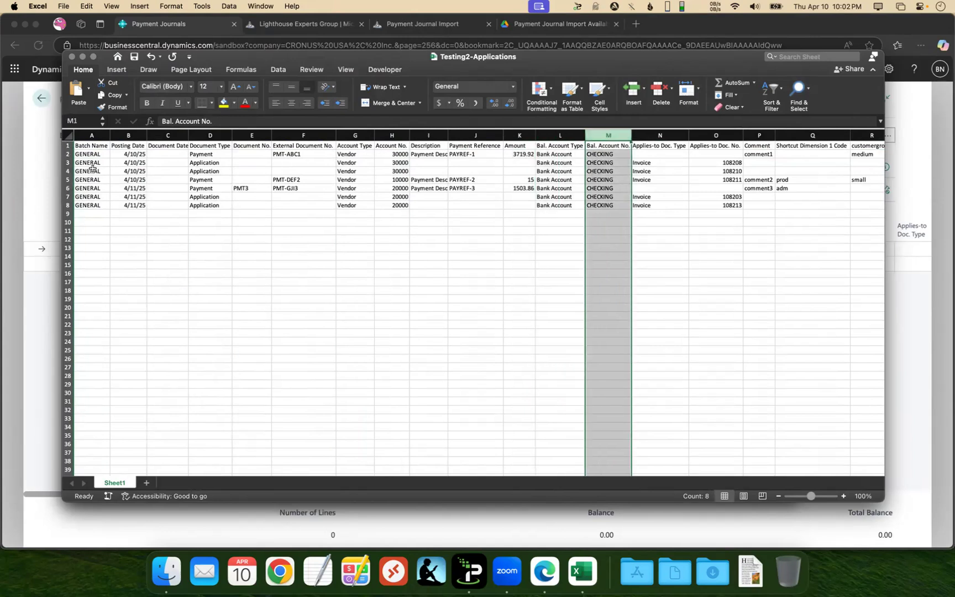
Examine the application line in row 3 and the Applies-to Doc. Type and No. columns, glancing at the Testing1-NoApplications workbook.
click(66, 162)
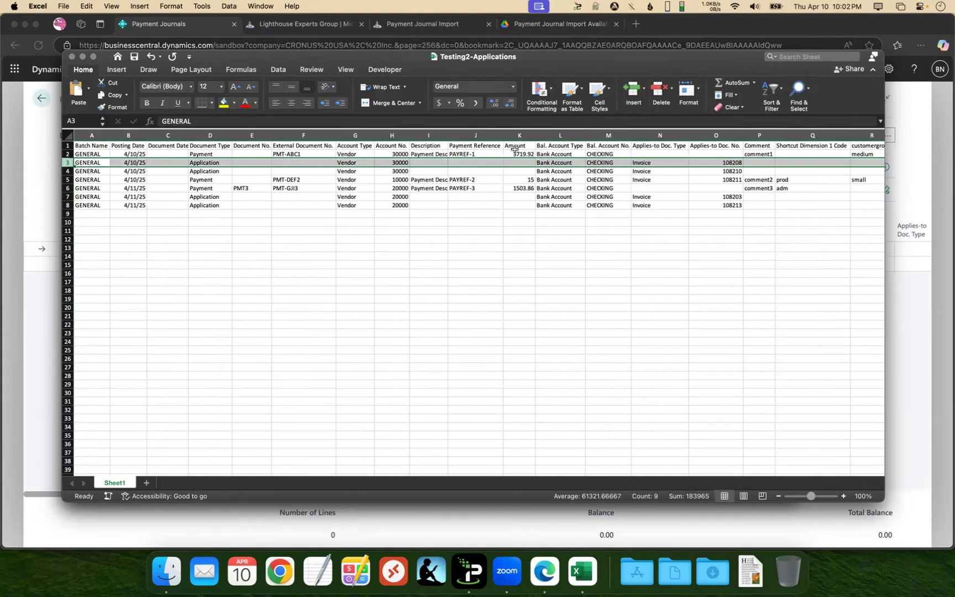
click(667, 147)
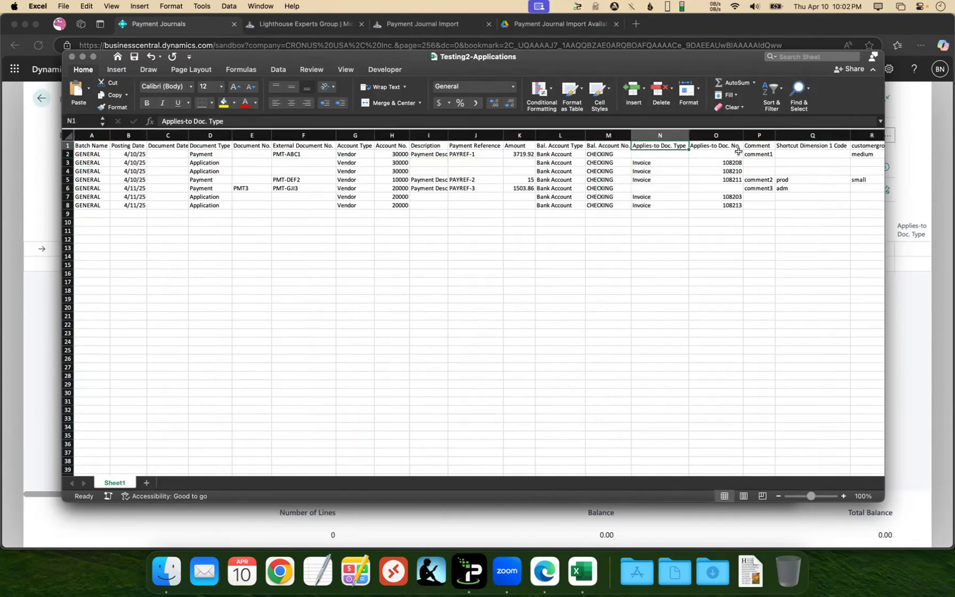
click(649, 162)
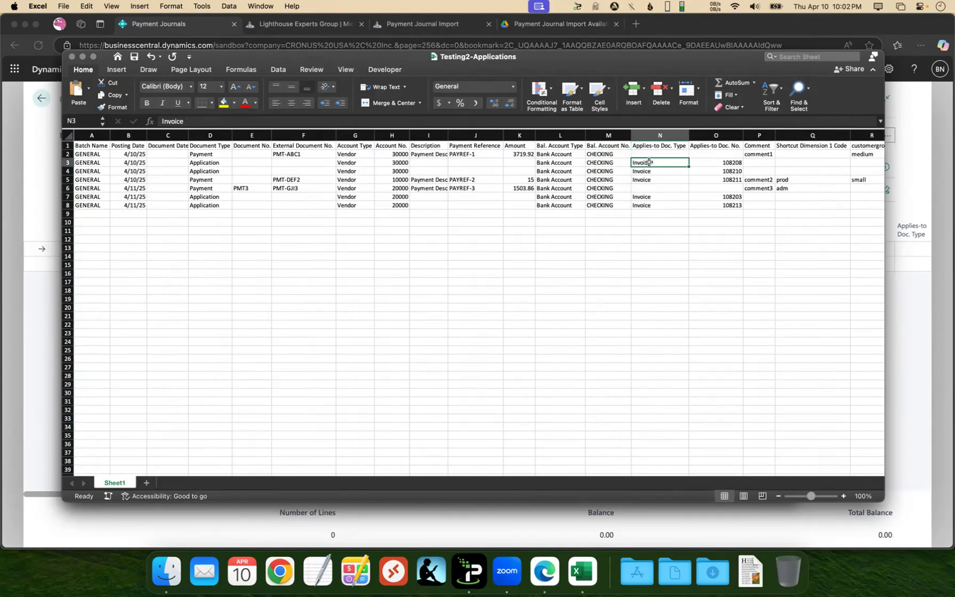
click(661, 135)
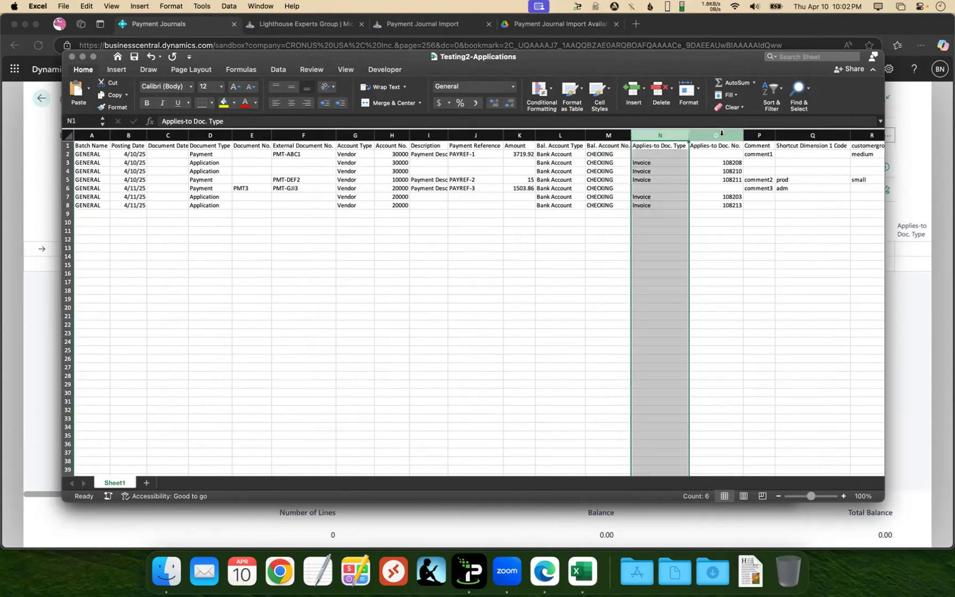
click(721, 134)
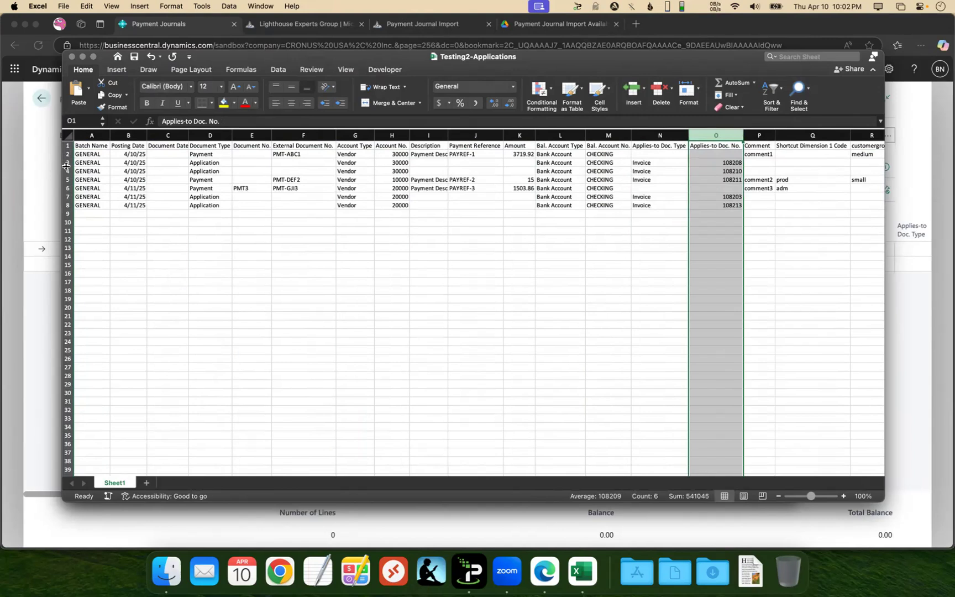
key(super+grave)
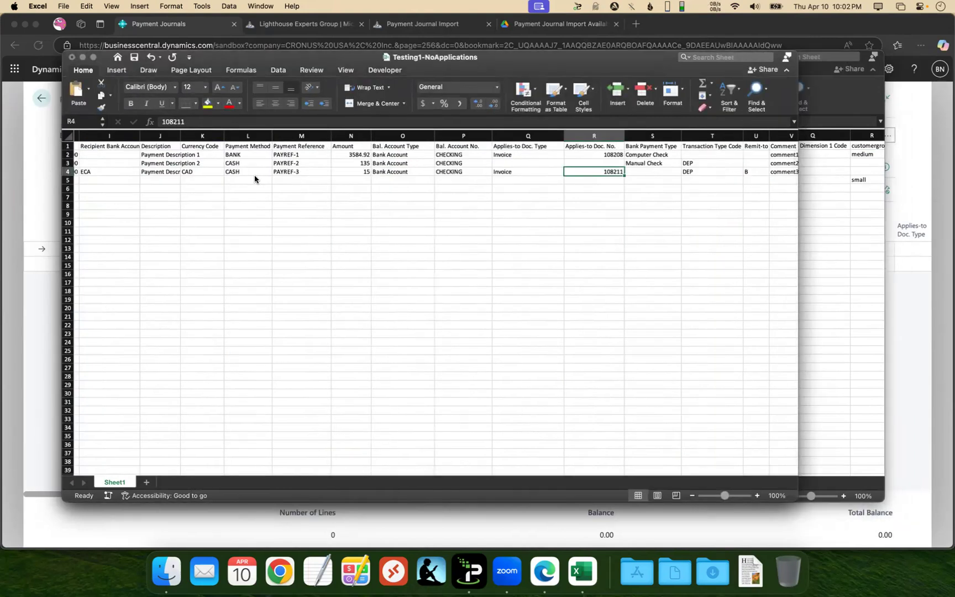
key(super+grave)
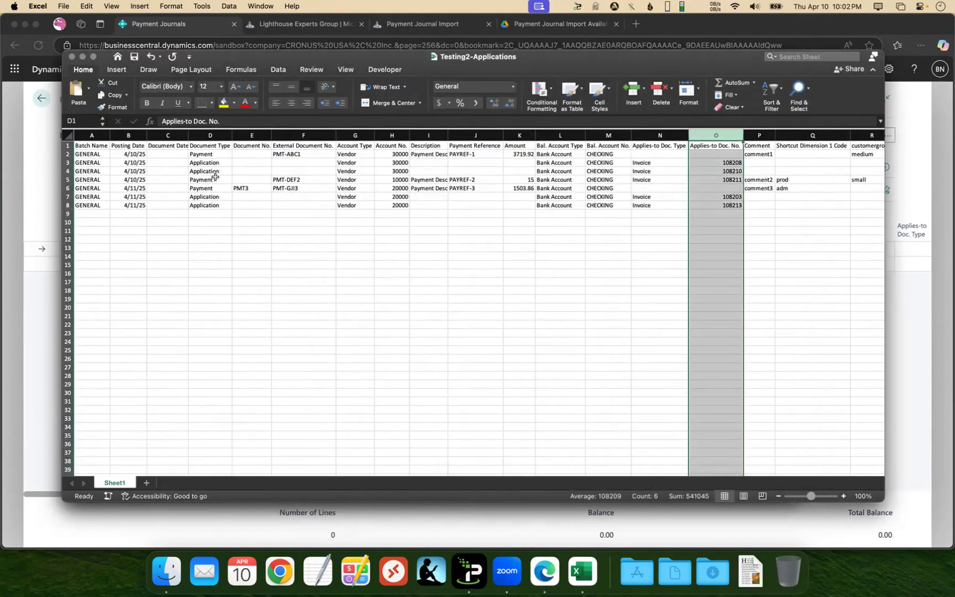
Check the Amount of the payment in row 2 and the Account Type and Account No. of the application line in row 3.
click(71, 155)
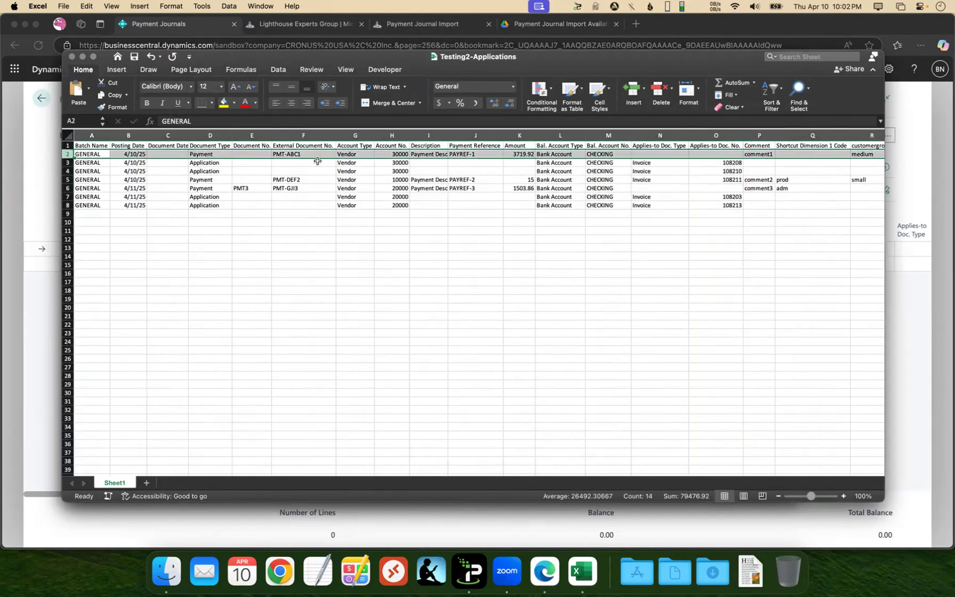
click(215, 171)
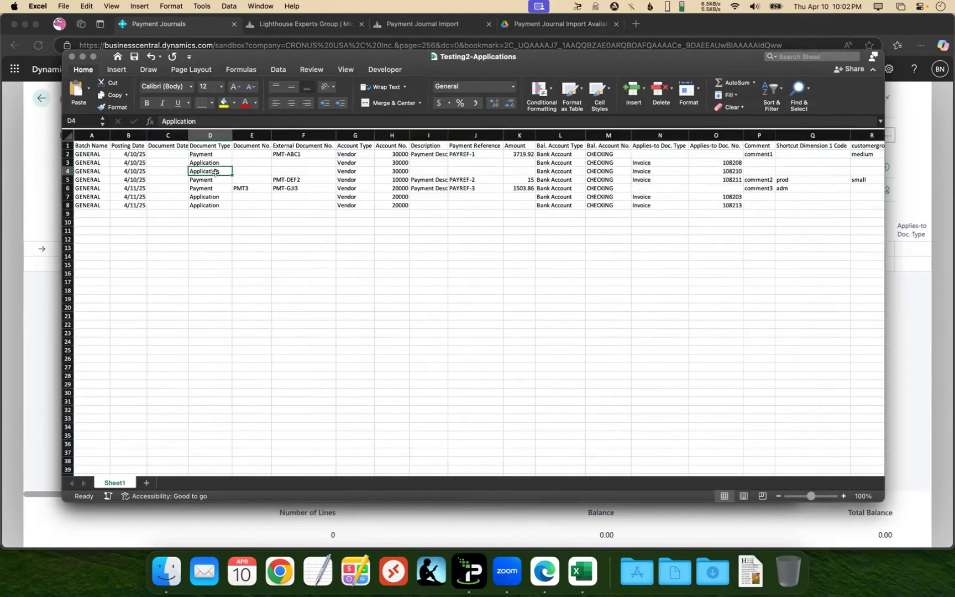
click(524, 153)
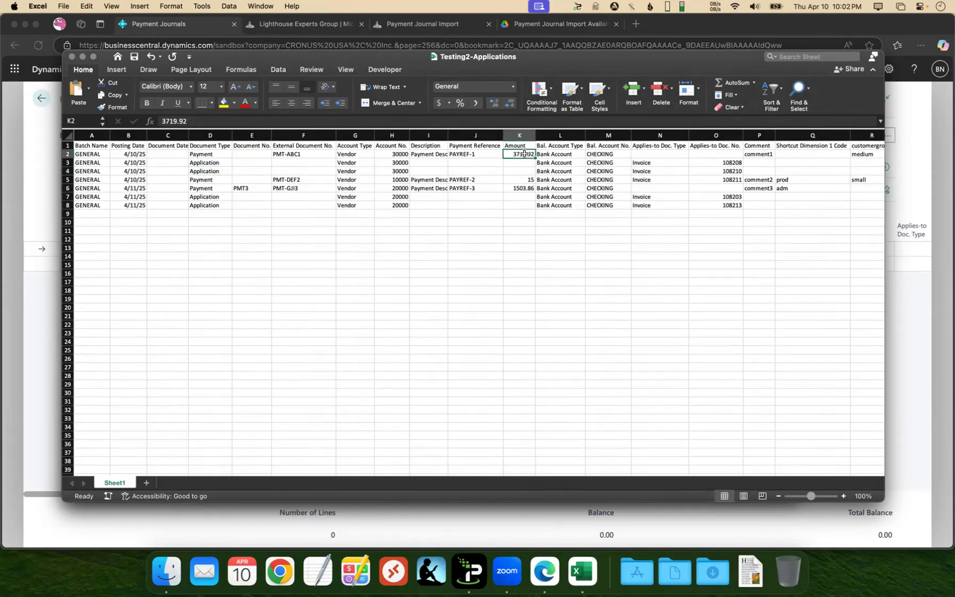
click(67, 154)
click(357, 162)
click(389, 163)
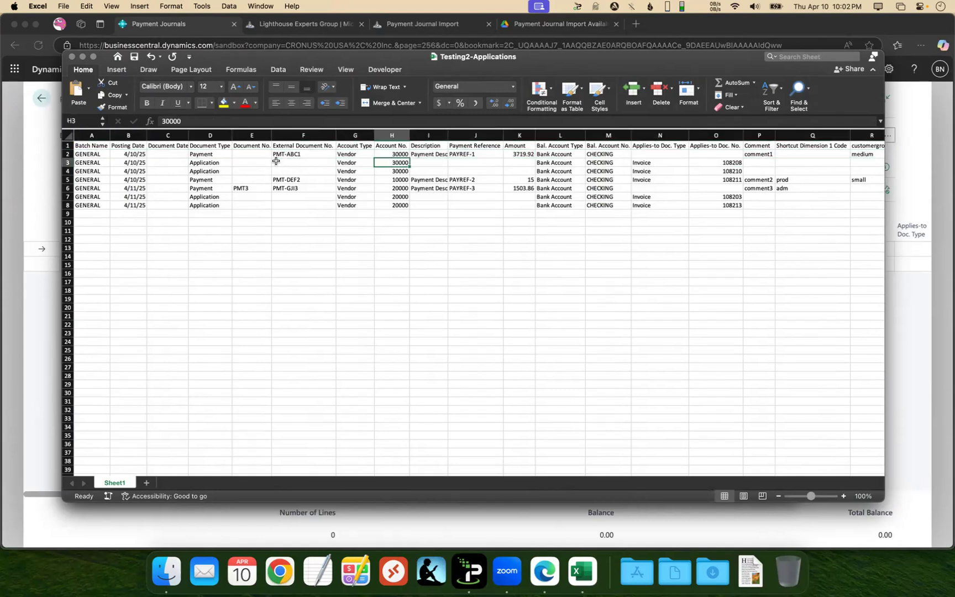
Check the Applies-to Doc. Type and Applies-to Doc. No. entries of the first application line in row 3.
click(147, 167)
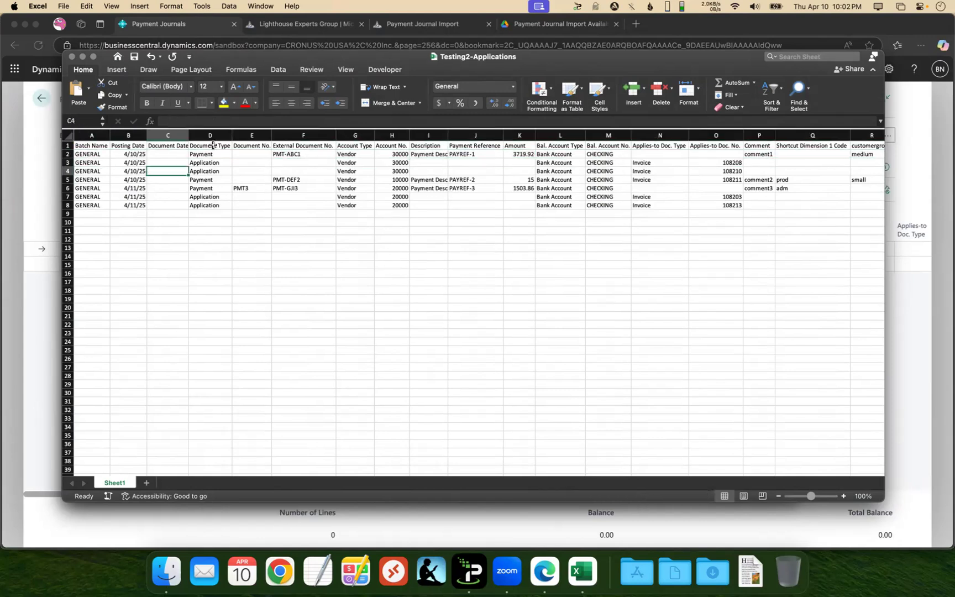
click(651, 147)
click(642, 165)
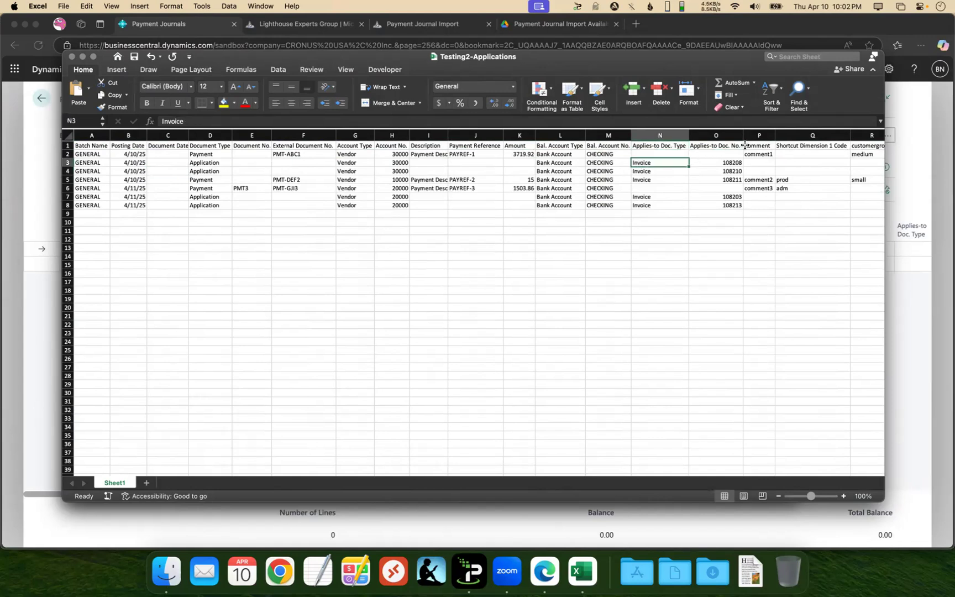
click(725, 163)
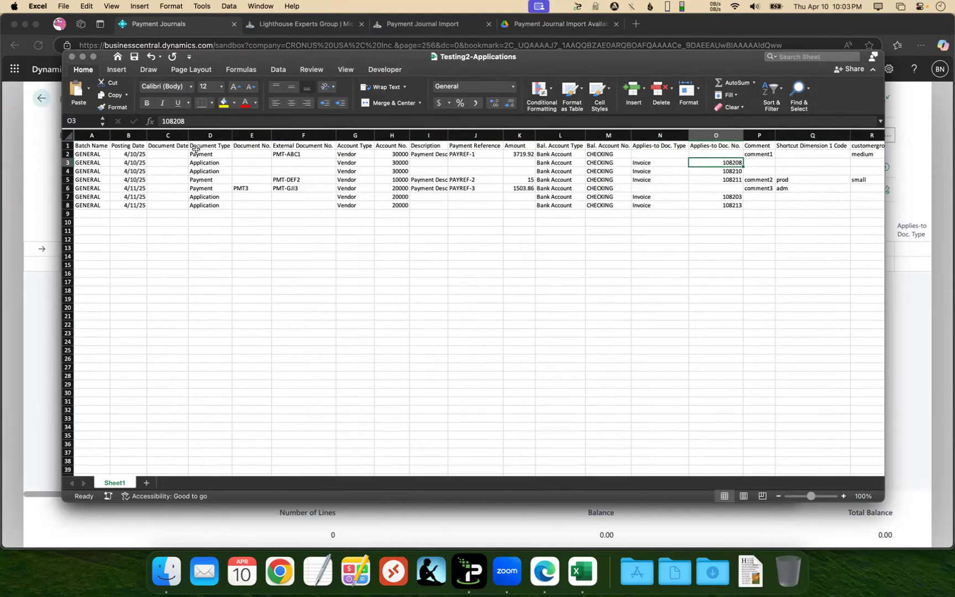
Compare the payment line in row 2 with the Applies-to Doc. No. entries of its application lines in rows 3 and 4.
click(68, 154)
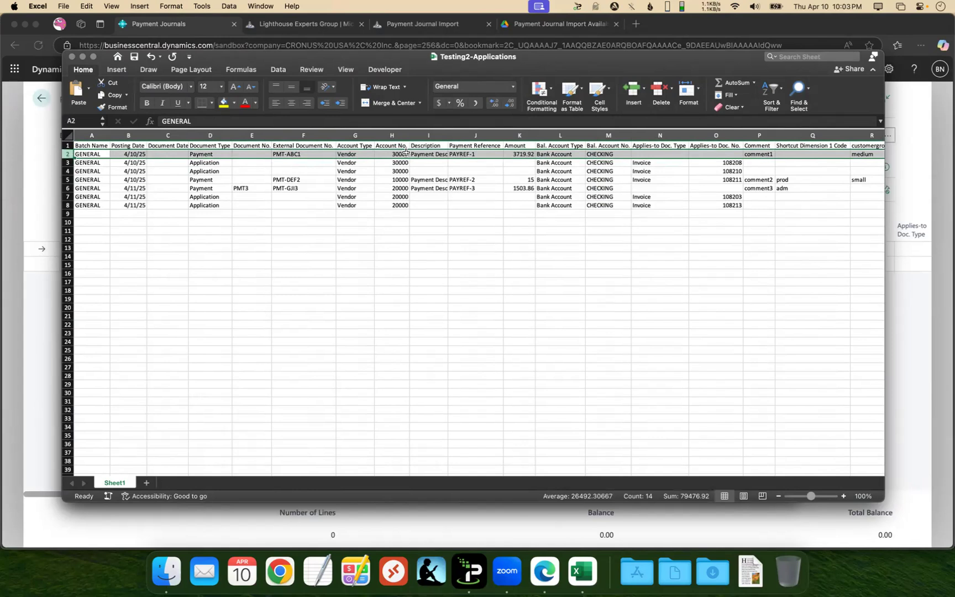
click(653, 162)
click(716, 165)
drag(716, 165, 717, 167)
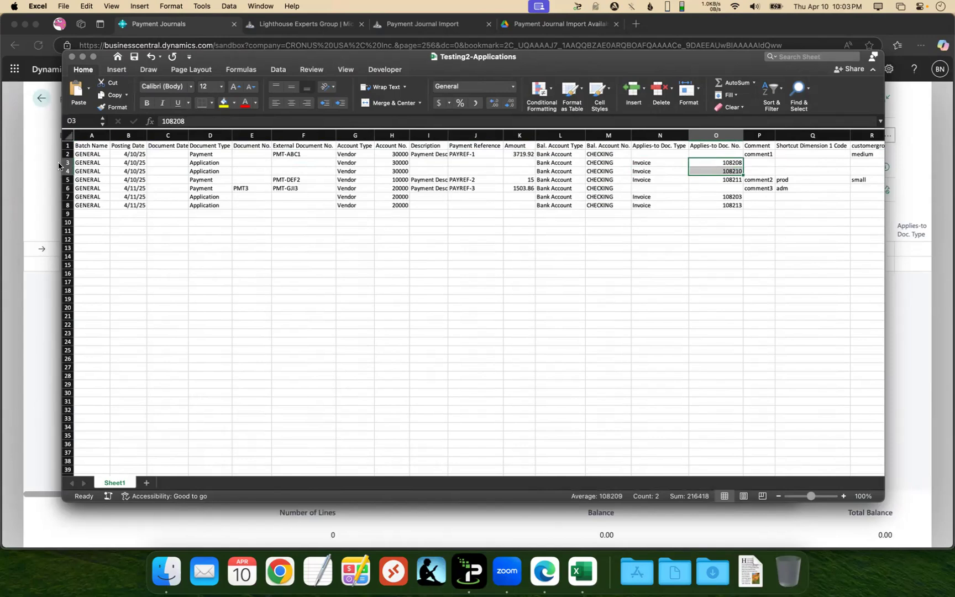
Review the Amount and Applies-to entries of the payment in row 5, and the Applies-to entries of the group in rows 6 to 8.
click(66, 179)
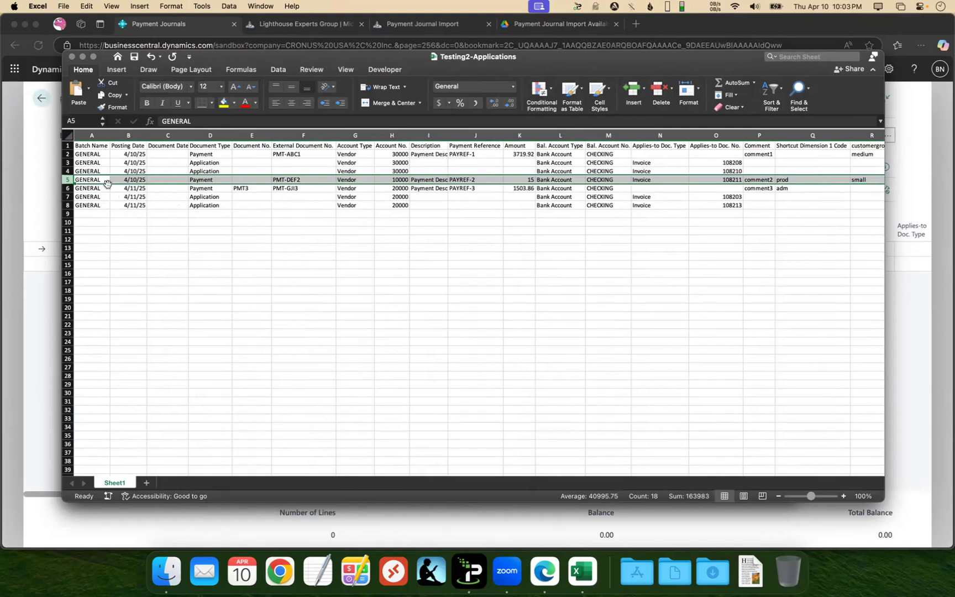
click(660, 179)
click(733, 181)
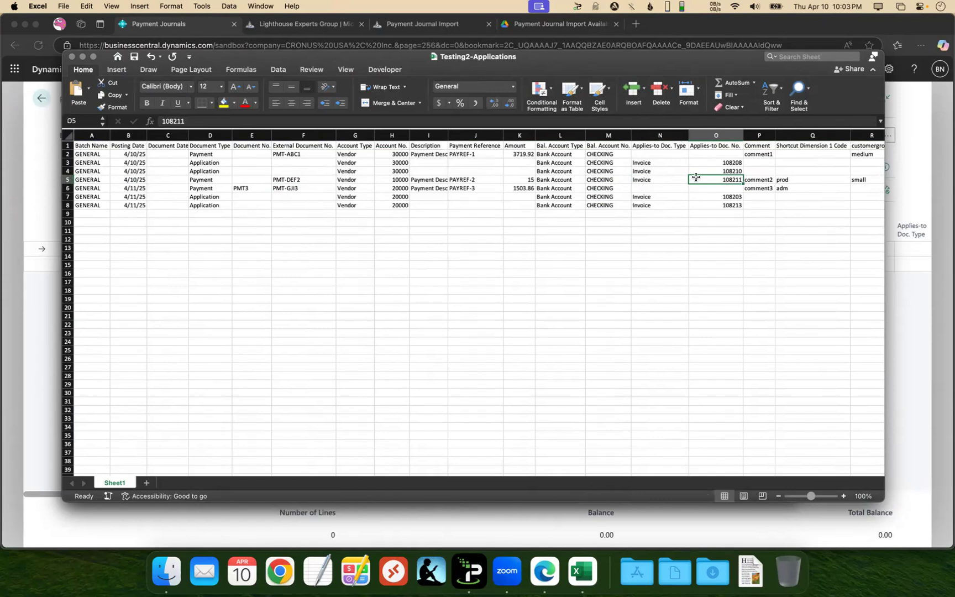
click(524, 181)
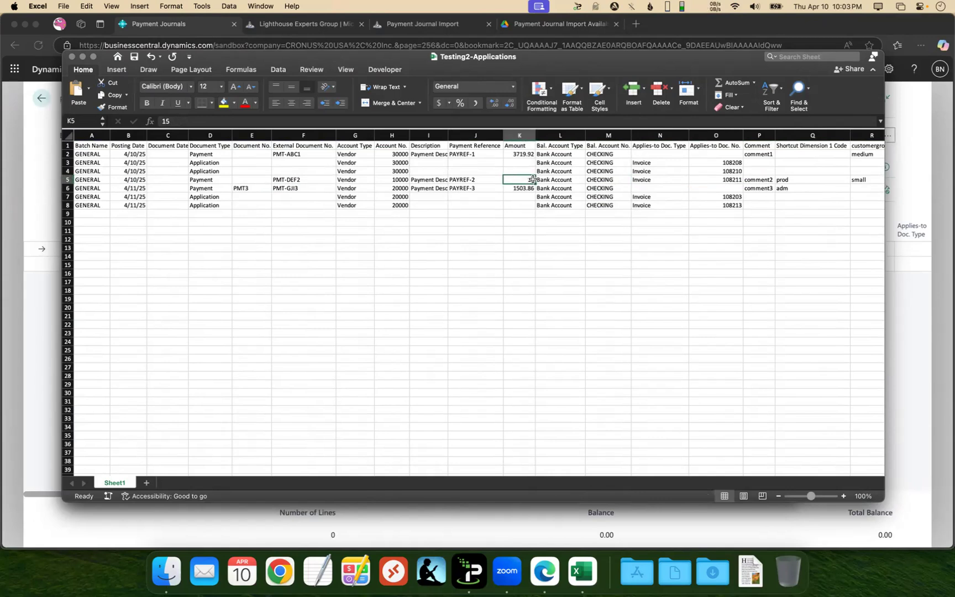
click(730, 179)
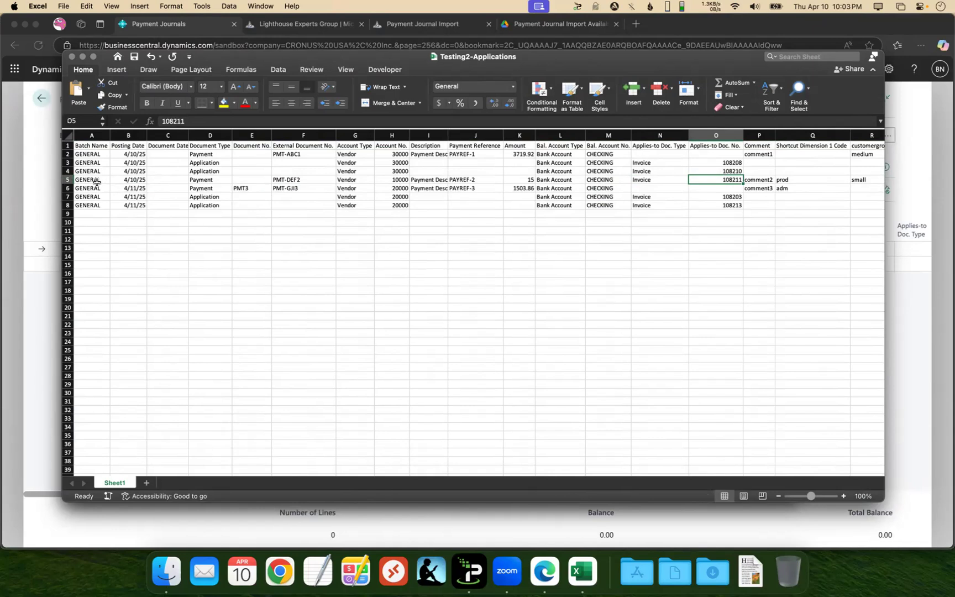
mouse_move(67, 188)
mouse_down()
mouse_move(68, 213)
mouse_move(68, 205)
mouse_up()
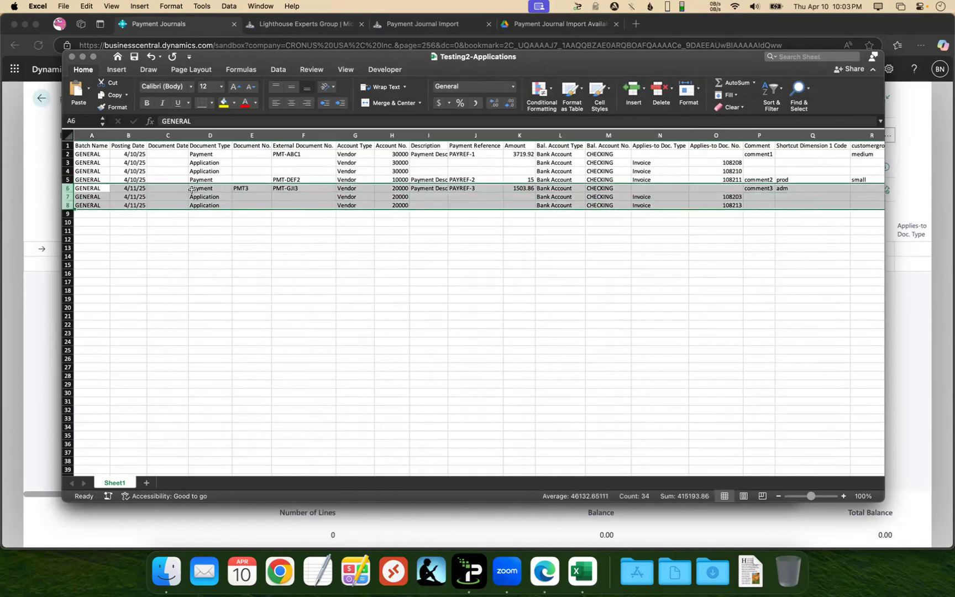
drag(650, 197, 731, 207)
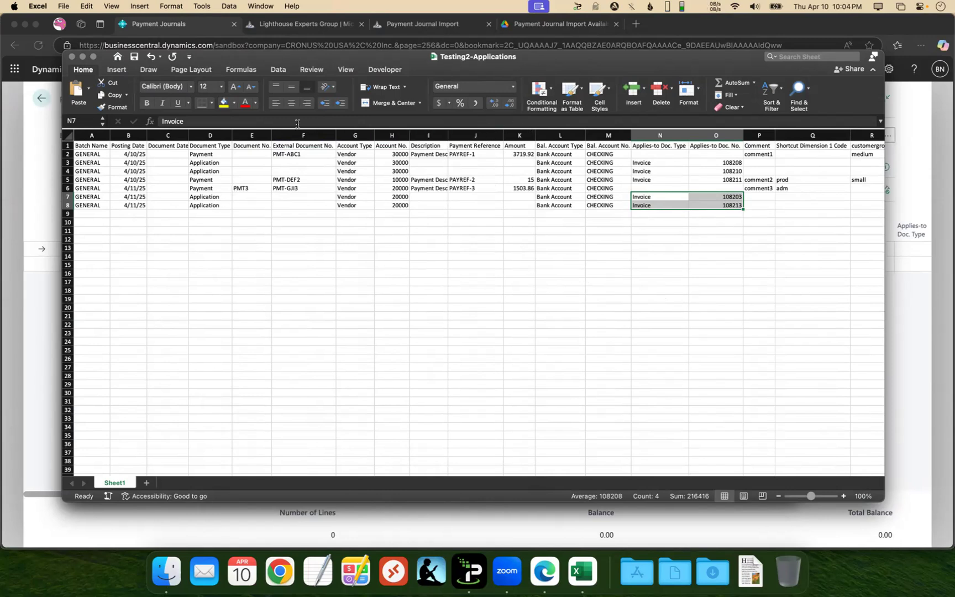
Move the Description column so that it sits between Amount and Bal. Account Type.
click(427, 134)
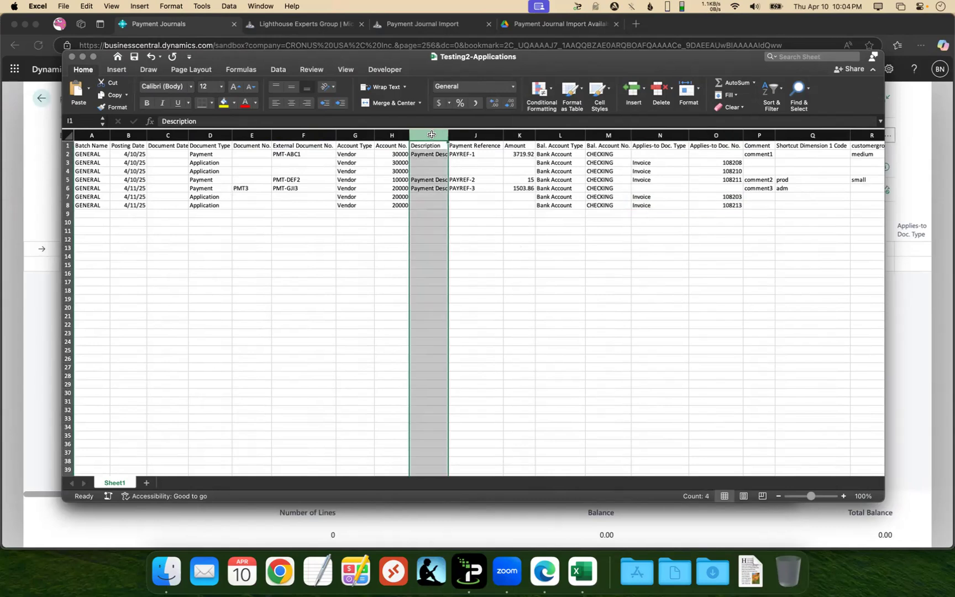
key(super+x)
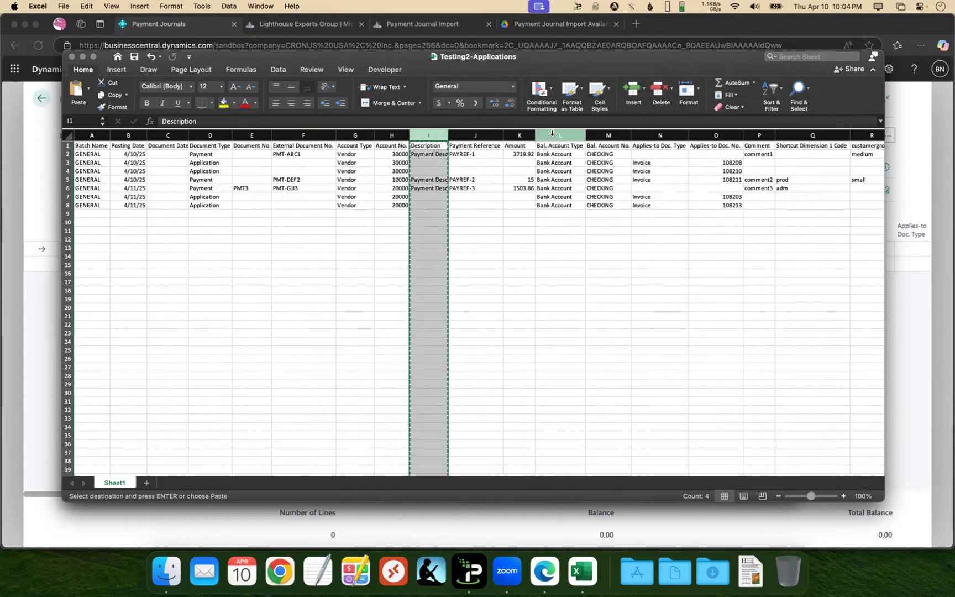
right_click(553, 135)
click(585, 195)
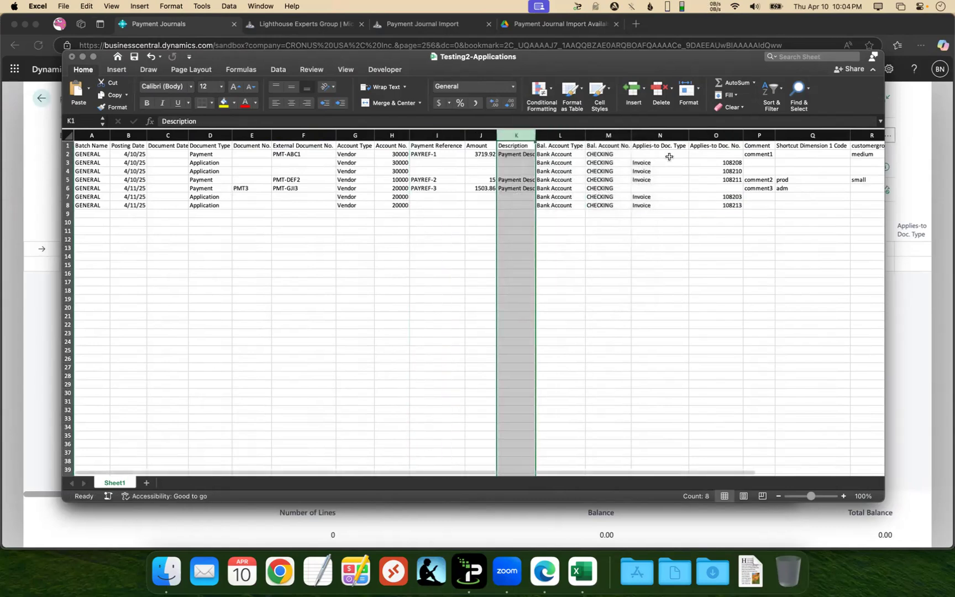
Move the Comment column so that it sits between Bal. Account No. and Applies-to Doc. Type.
click(760, 135)
key(super+x)
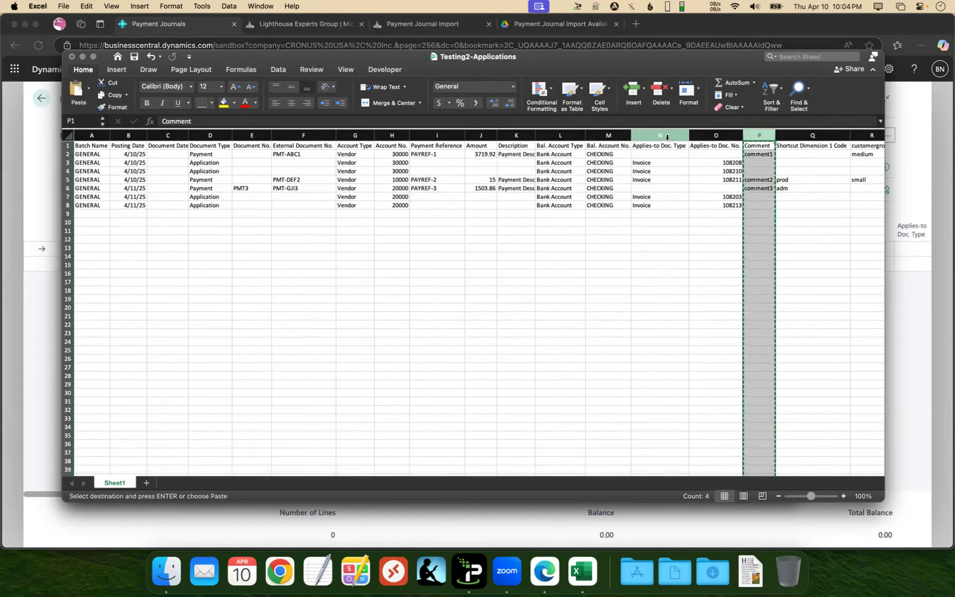
click(660, 135)
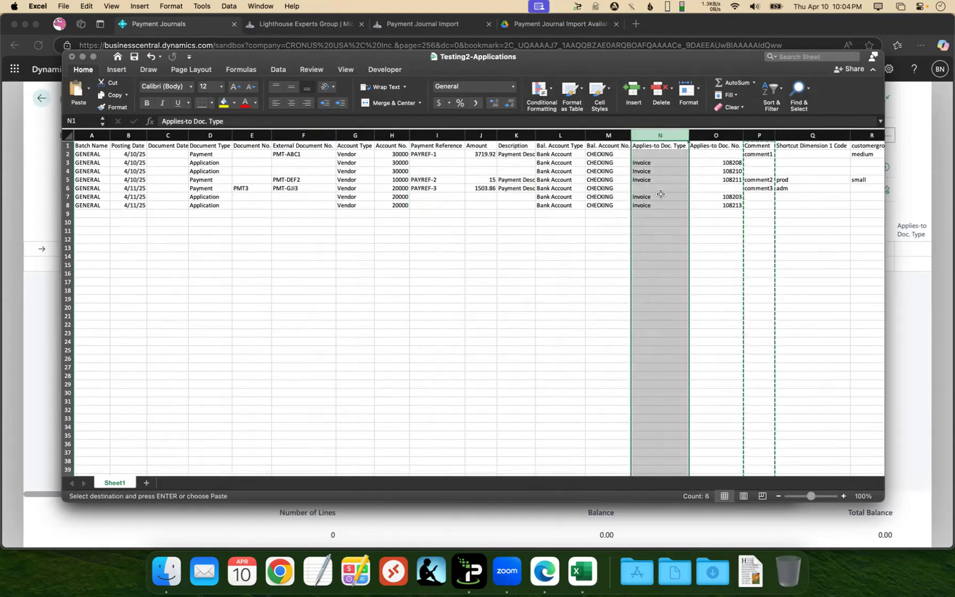
right_click(662, 136)
click(681, 196)
mouse_move(590, 239)
mouse_down()
mouse_move(608, 470)
mouse_move(590, 238)
mouse_up()
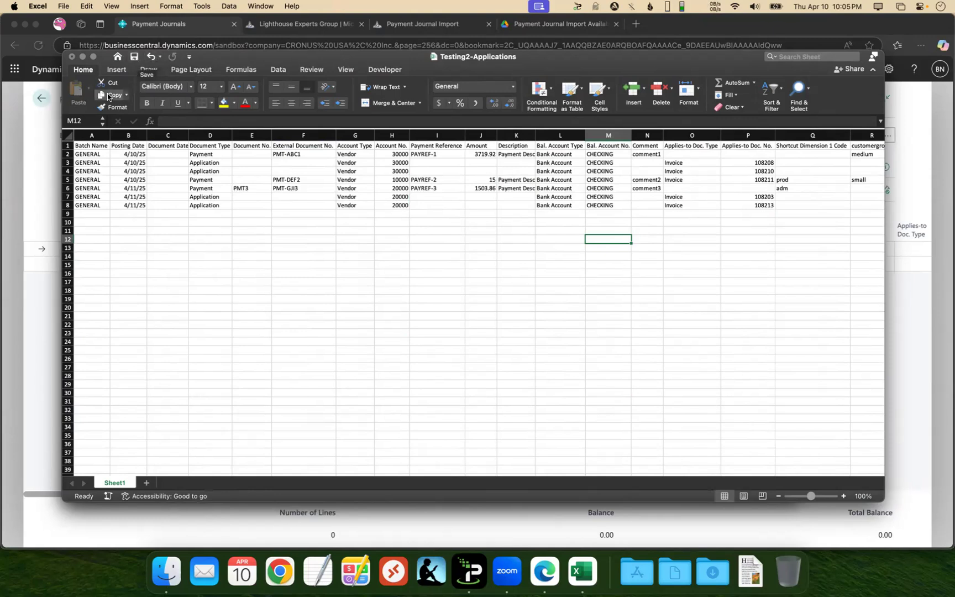
Close the Testing2-Applications and Testing1-NoApplications workbooks and return to the Payment Journals page in Business Central.
click(73, 57)
click(72, 57)
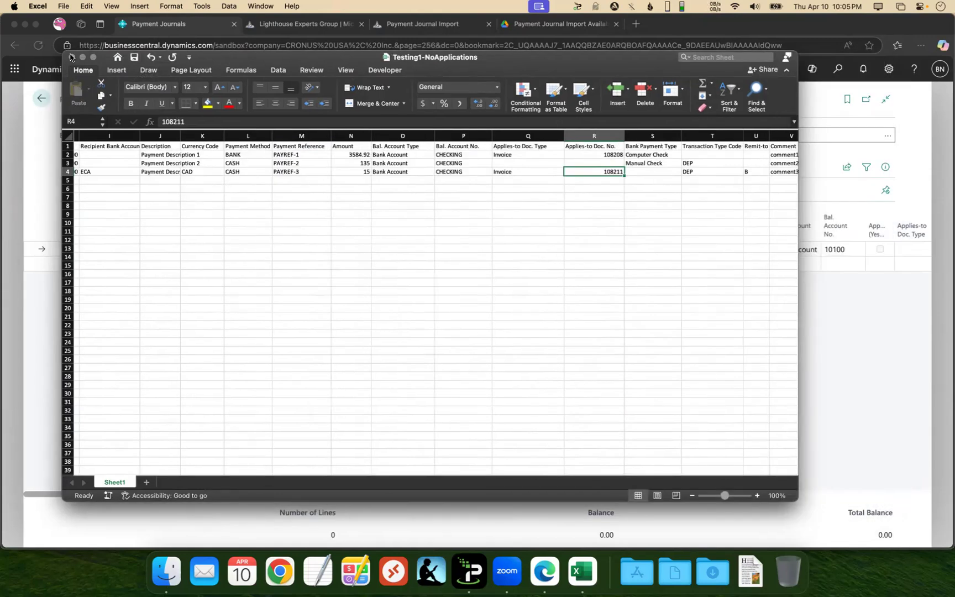
click(445, 320)
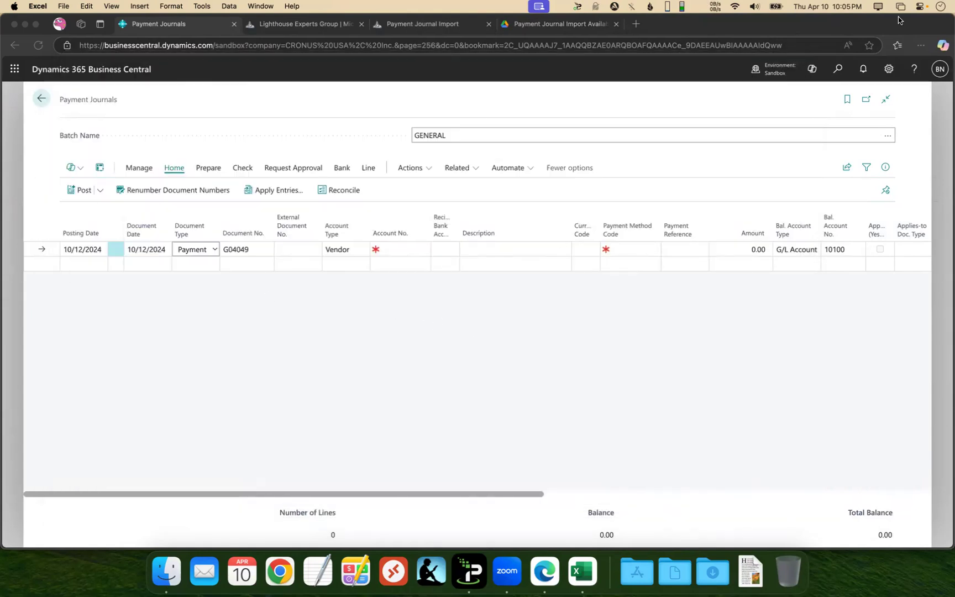
Search for "payment journal import" and open the Payment Journal Import task.
click(839, 77)
click(838, 75)
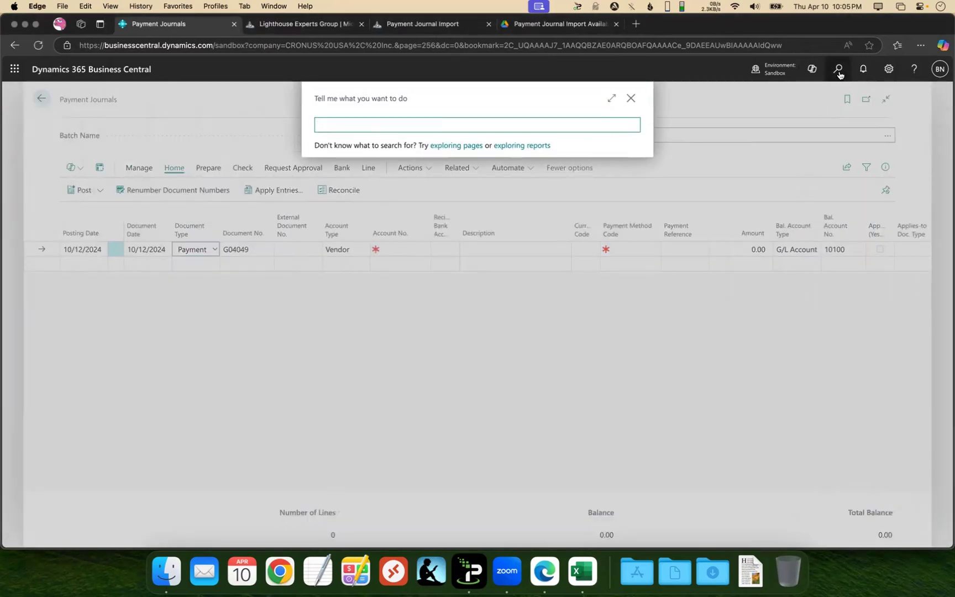
text(payment journal import)
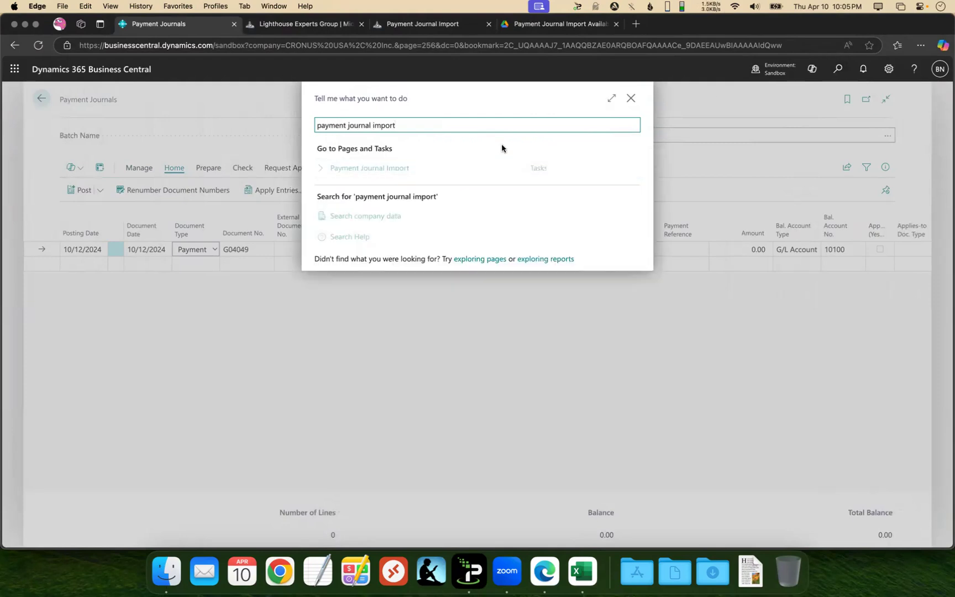
click(399, 172)
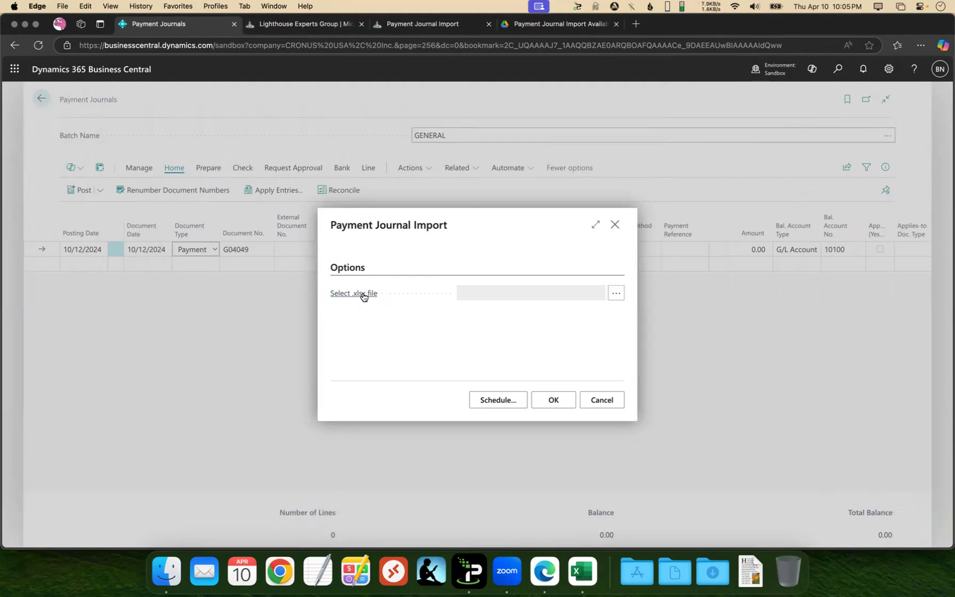
Import the Testing2-Applications.xlsx file from the Downloads folder into the GENERAL payment journal batch.
mouse_move(369, 295)
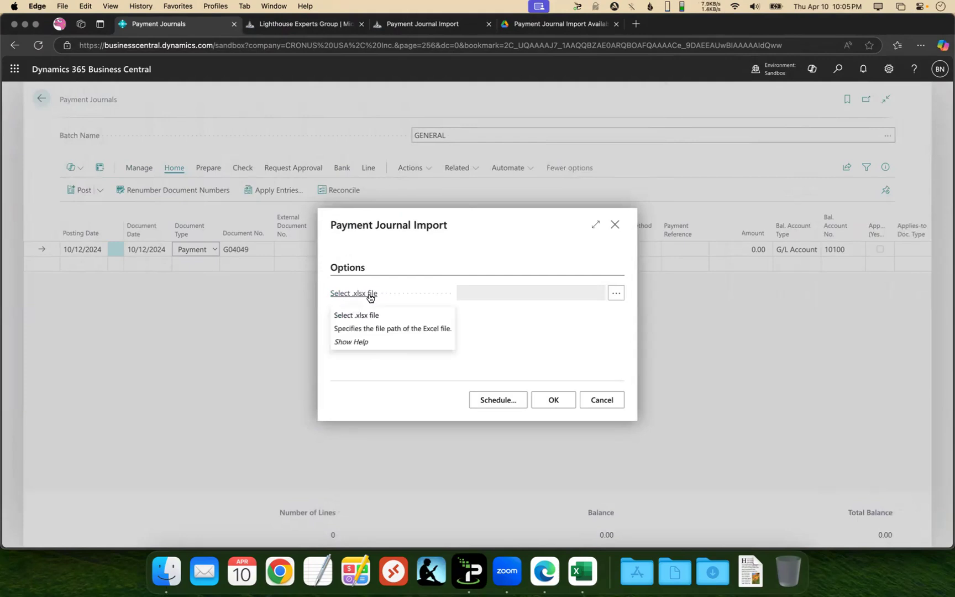
click(617, 294)
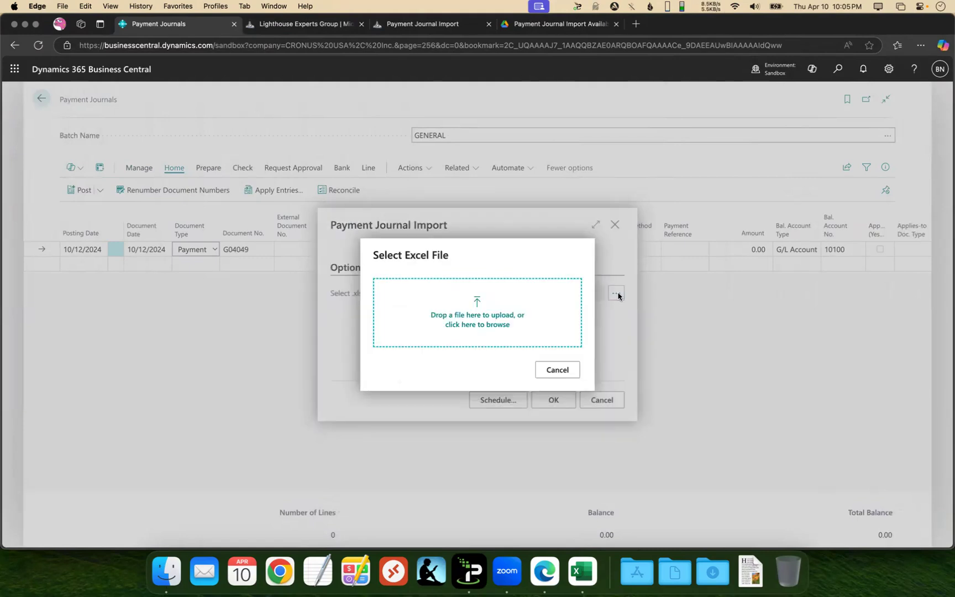
click(491, 326)
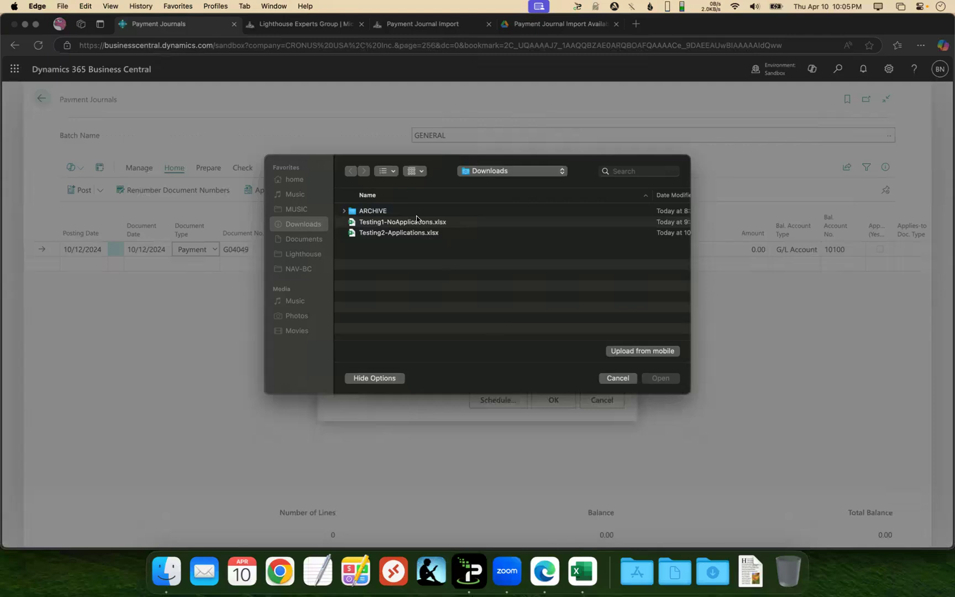
double_click(387, 250)
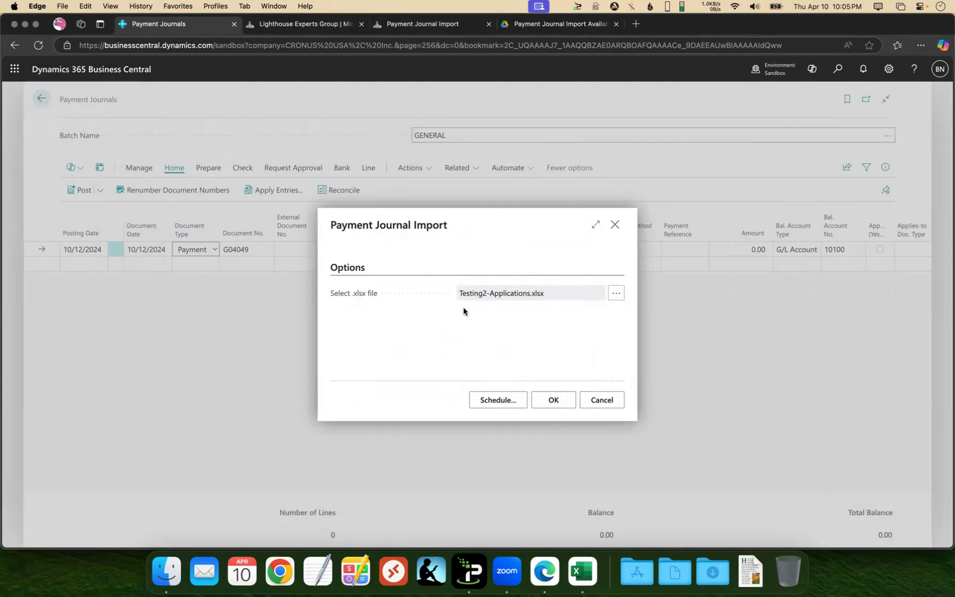
click(553, 398)
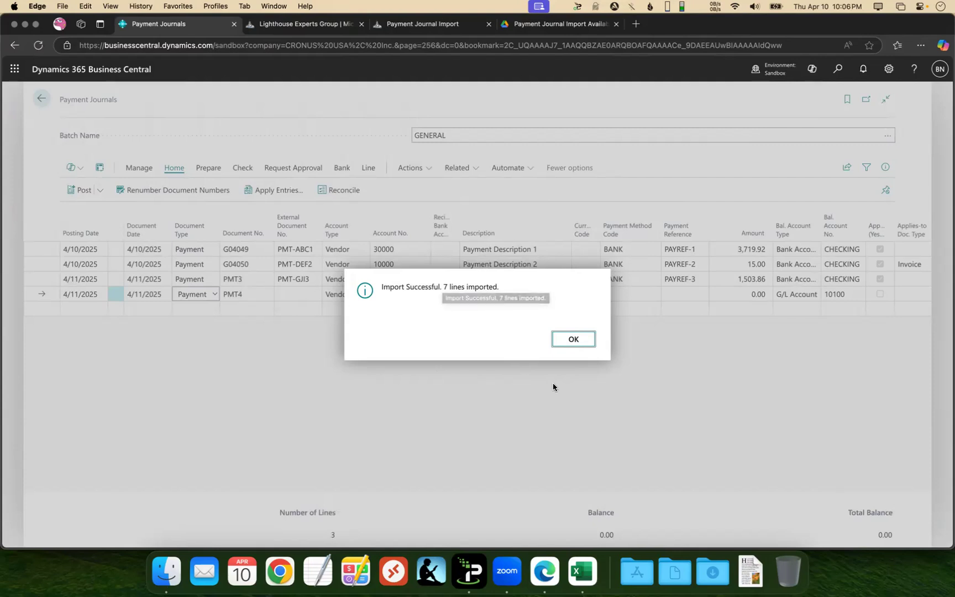
click(572, 339)
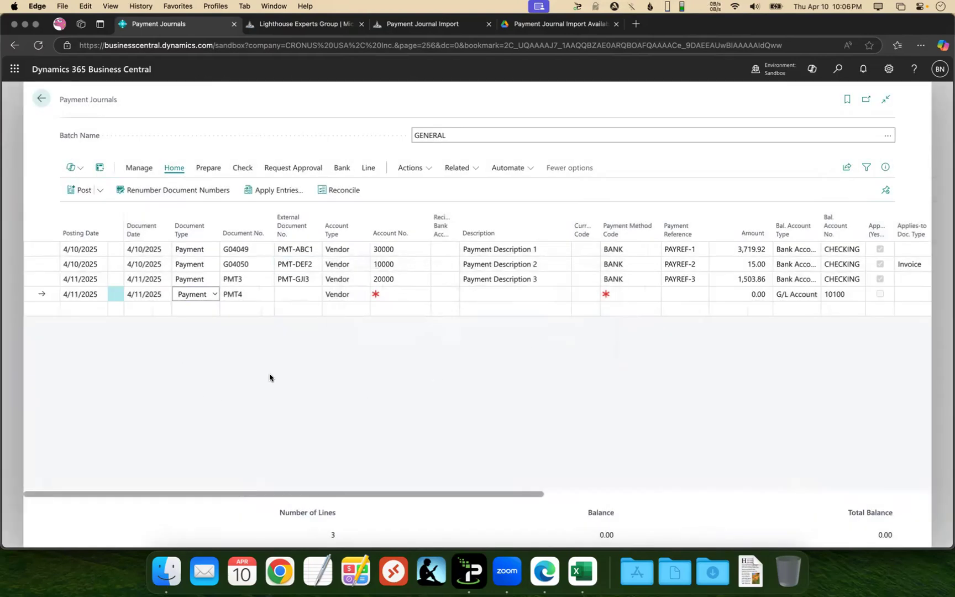
Review the imported payment lines, including the Amount, balancing account and Applies-to columns.
click(82, 249)
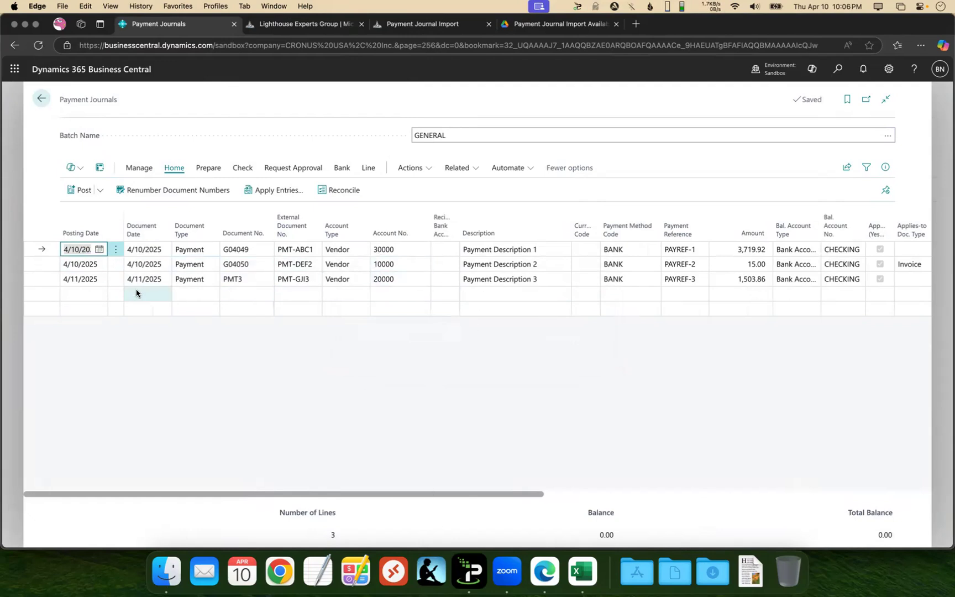
click(53, 264)
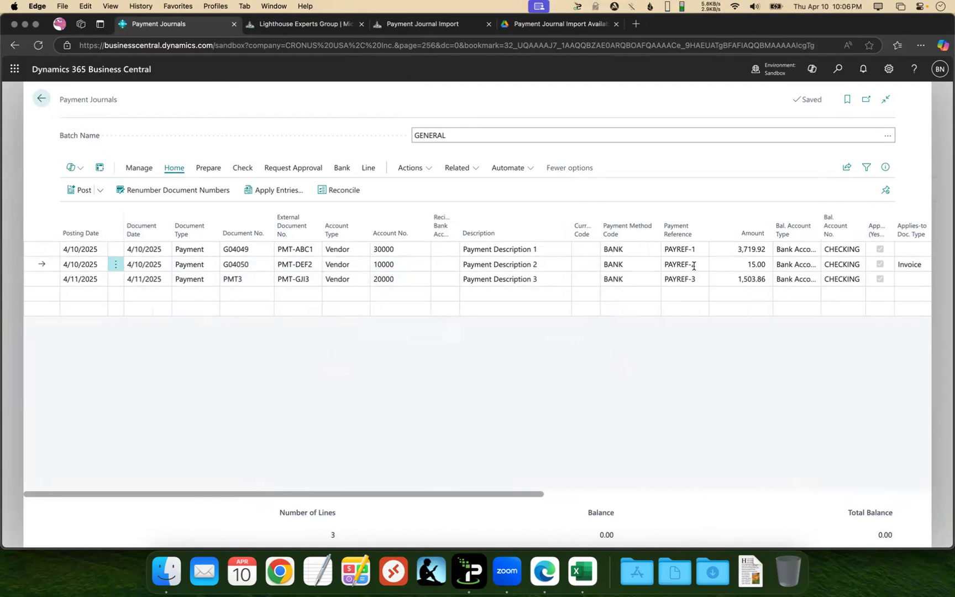
drag(517, 494, 682, 494)
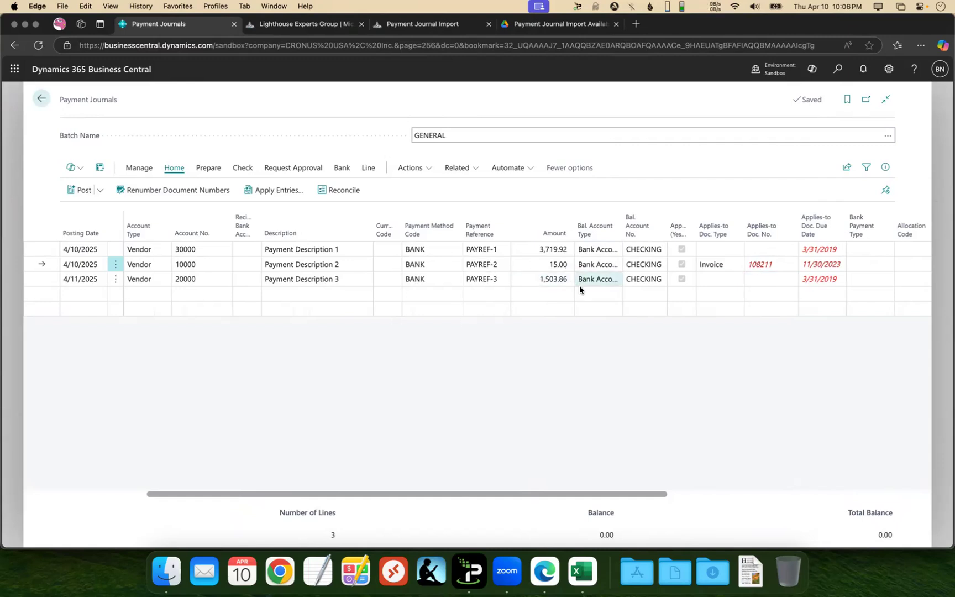
drag(409, 494, 256, 464)
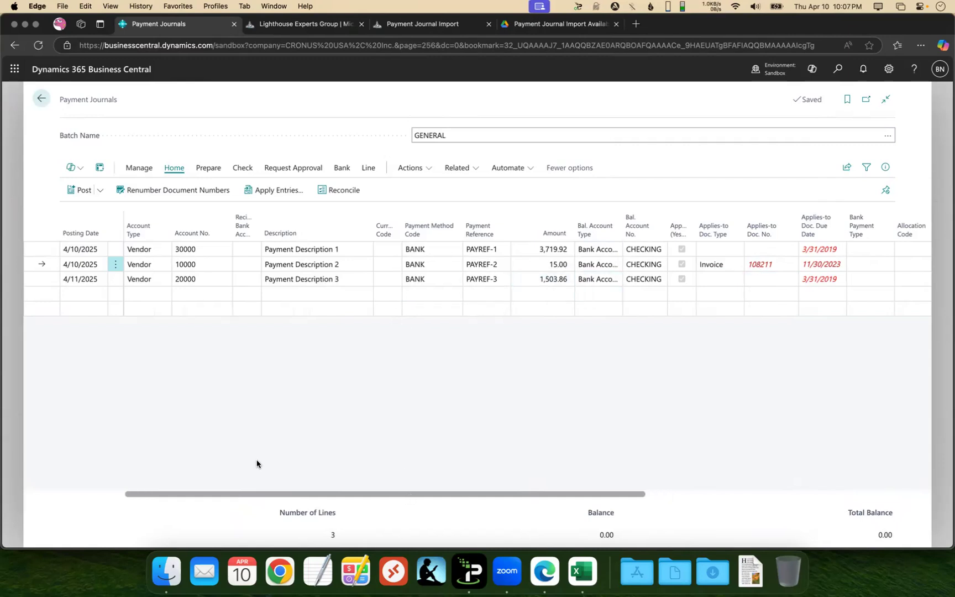
Examine the vendor entries applied to the first payment line, leaving them unchanged.
click(88, 250)
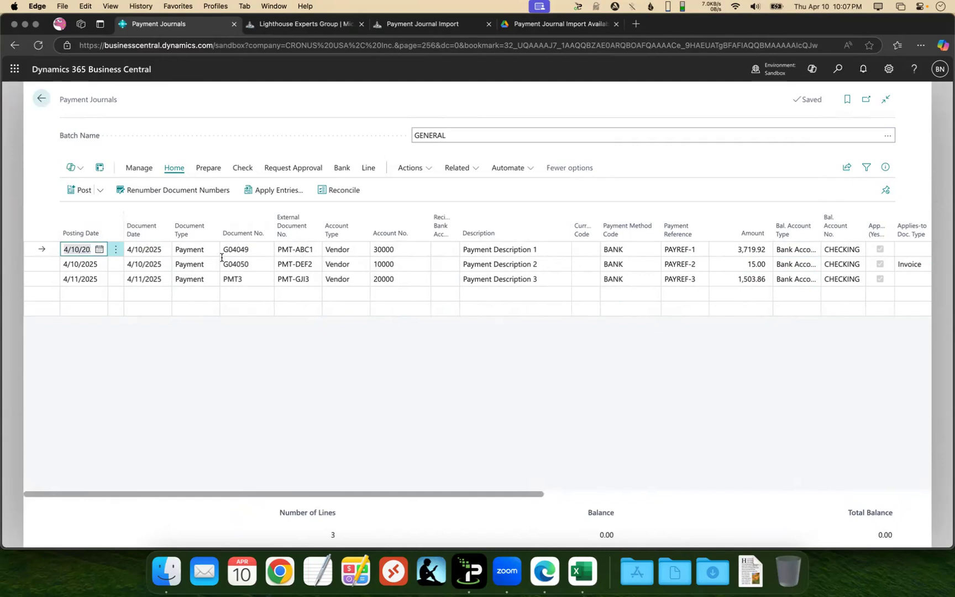
drag(501, 495, 529, 495)
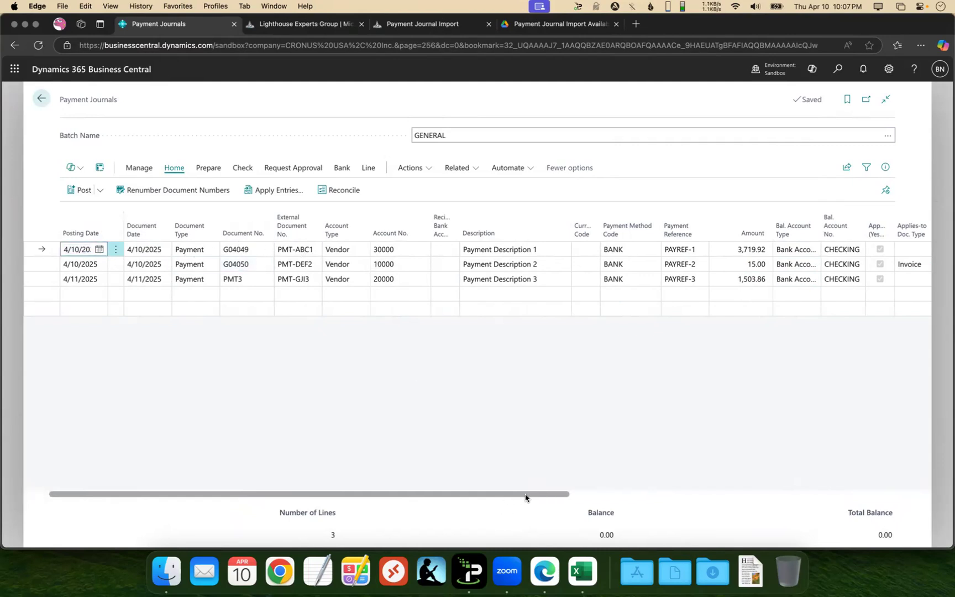
click(277, 189)
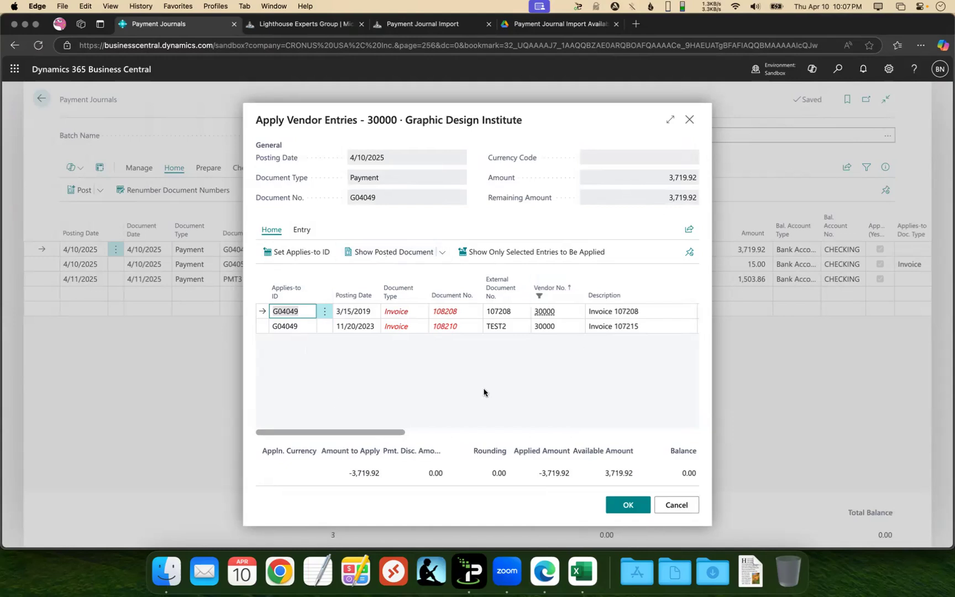
click(671, 505)
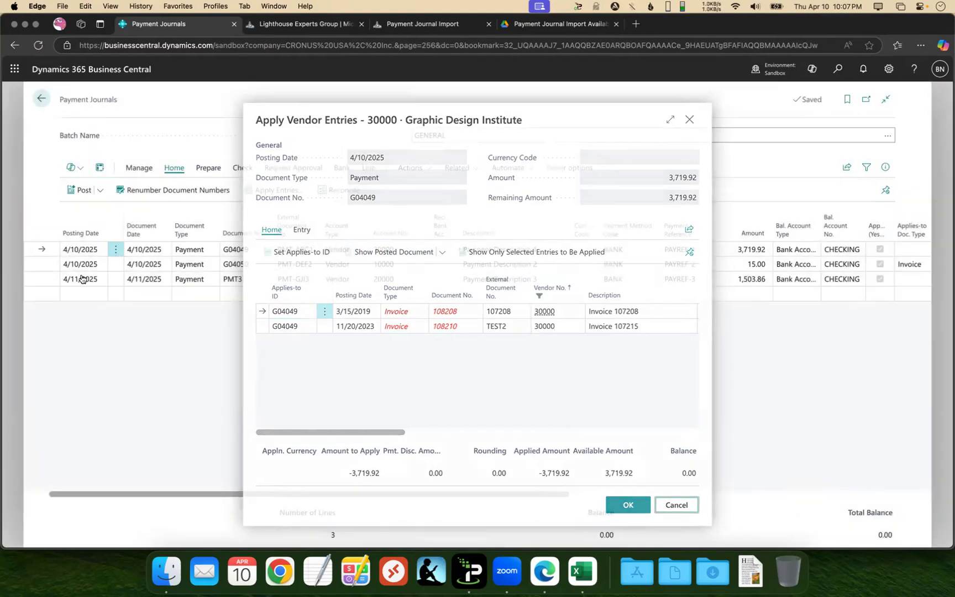
Examine the vendor entries applied to the third payment line, and the dimension, Remit-to Code and Comment columns of the imported lines.
click(51, 279)
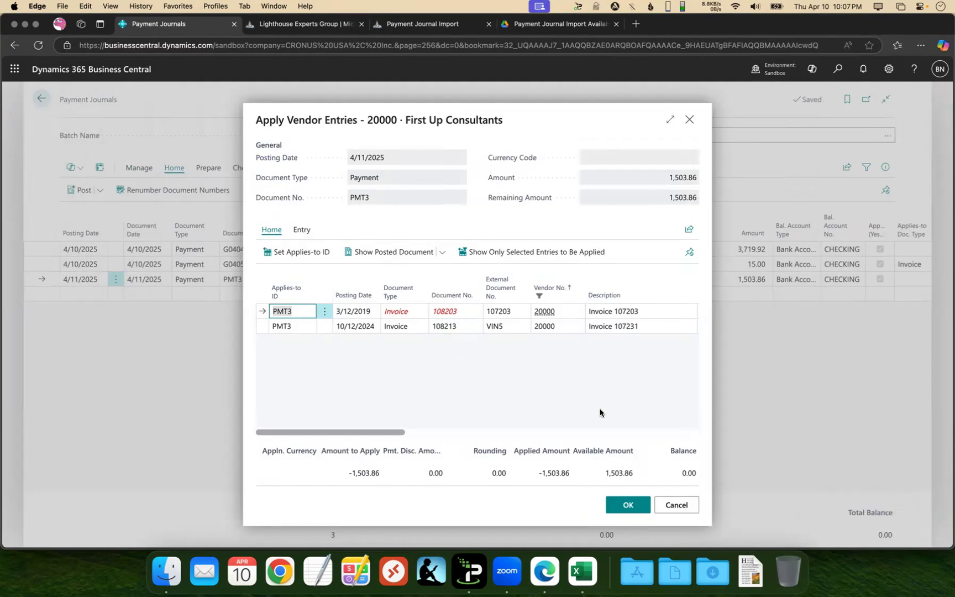
click(676, 504)
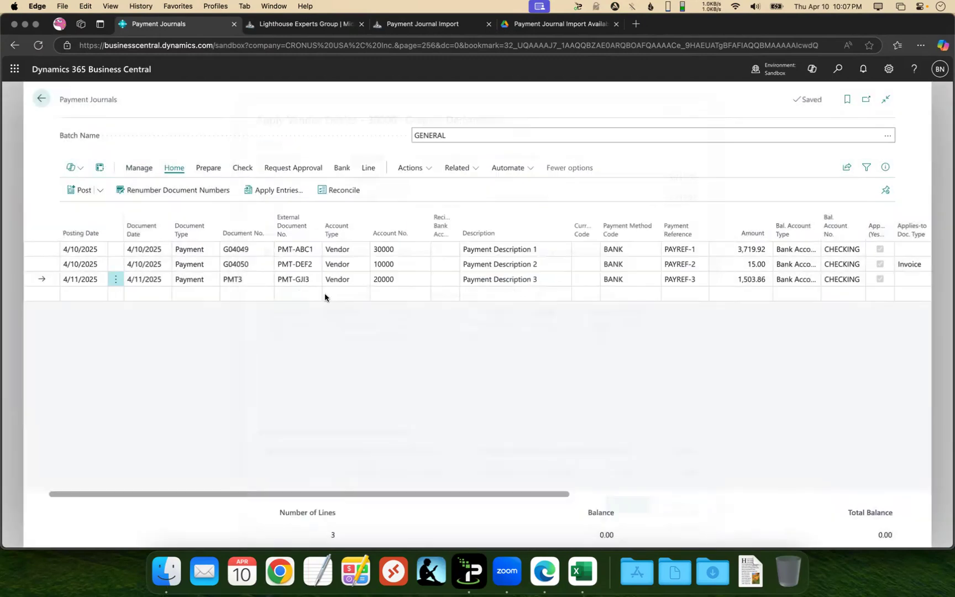
drag(473, 494, 826, 492)
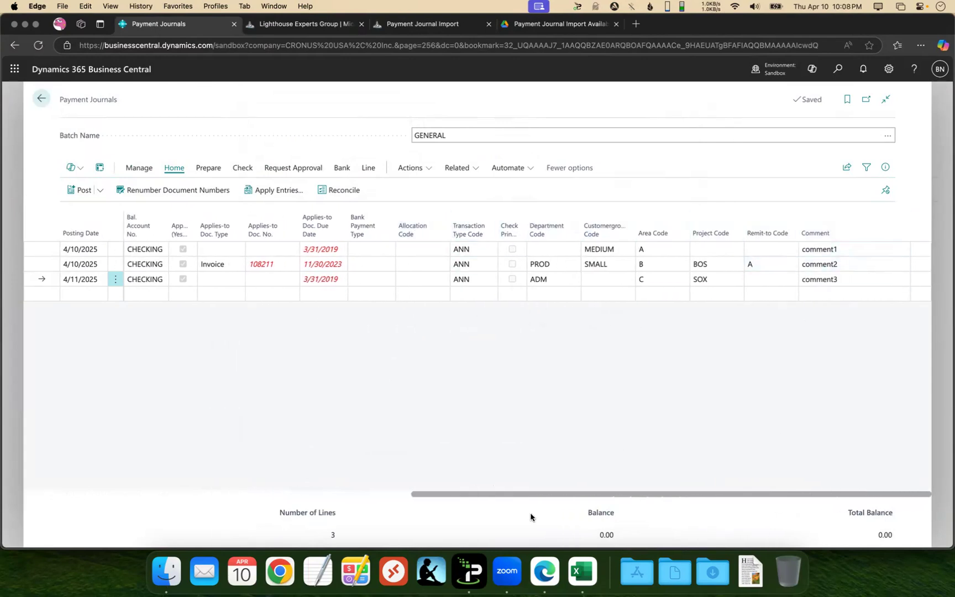
drag(548, 494, 154, 224)
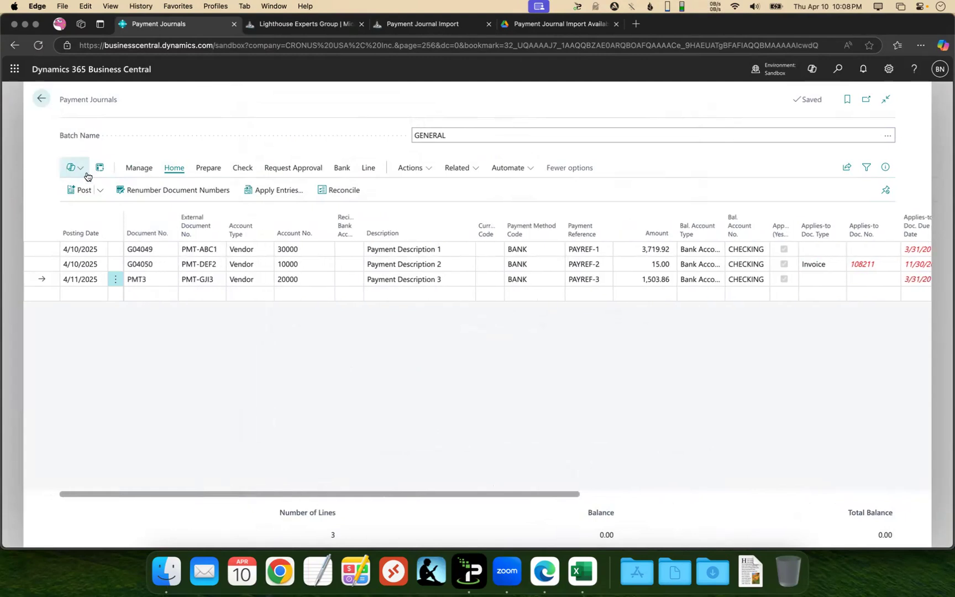